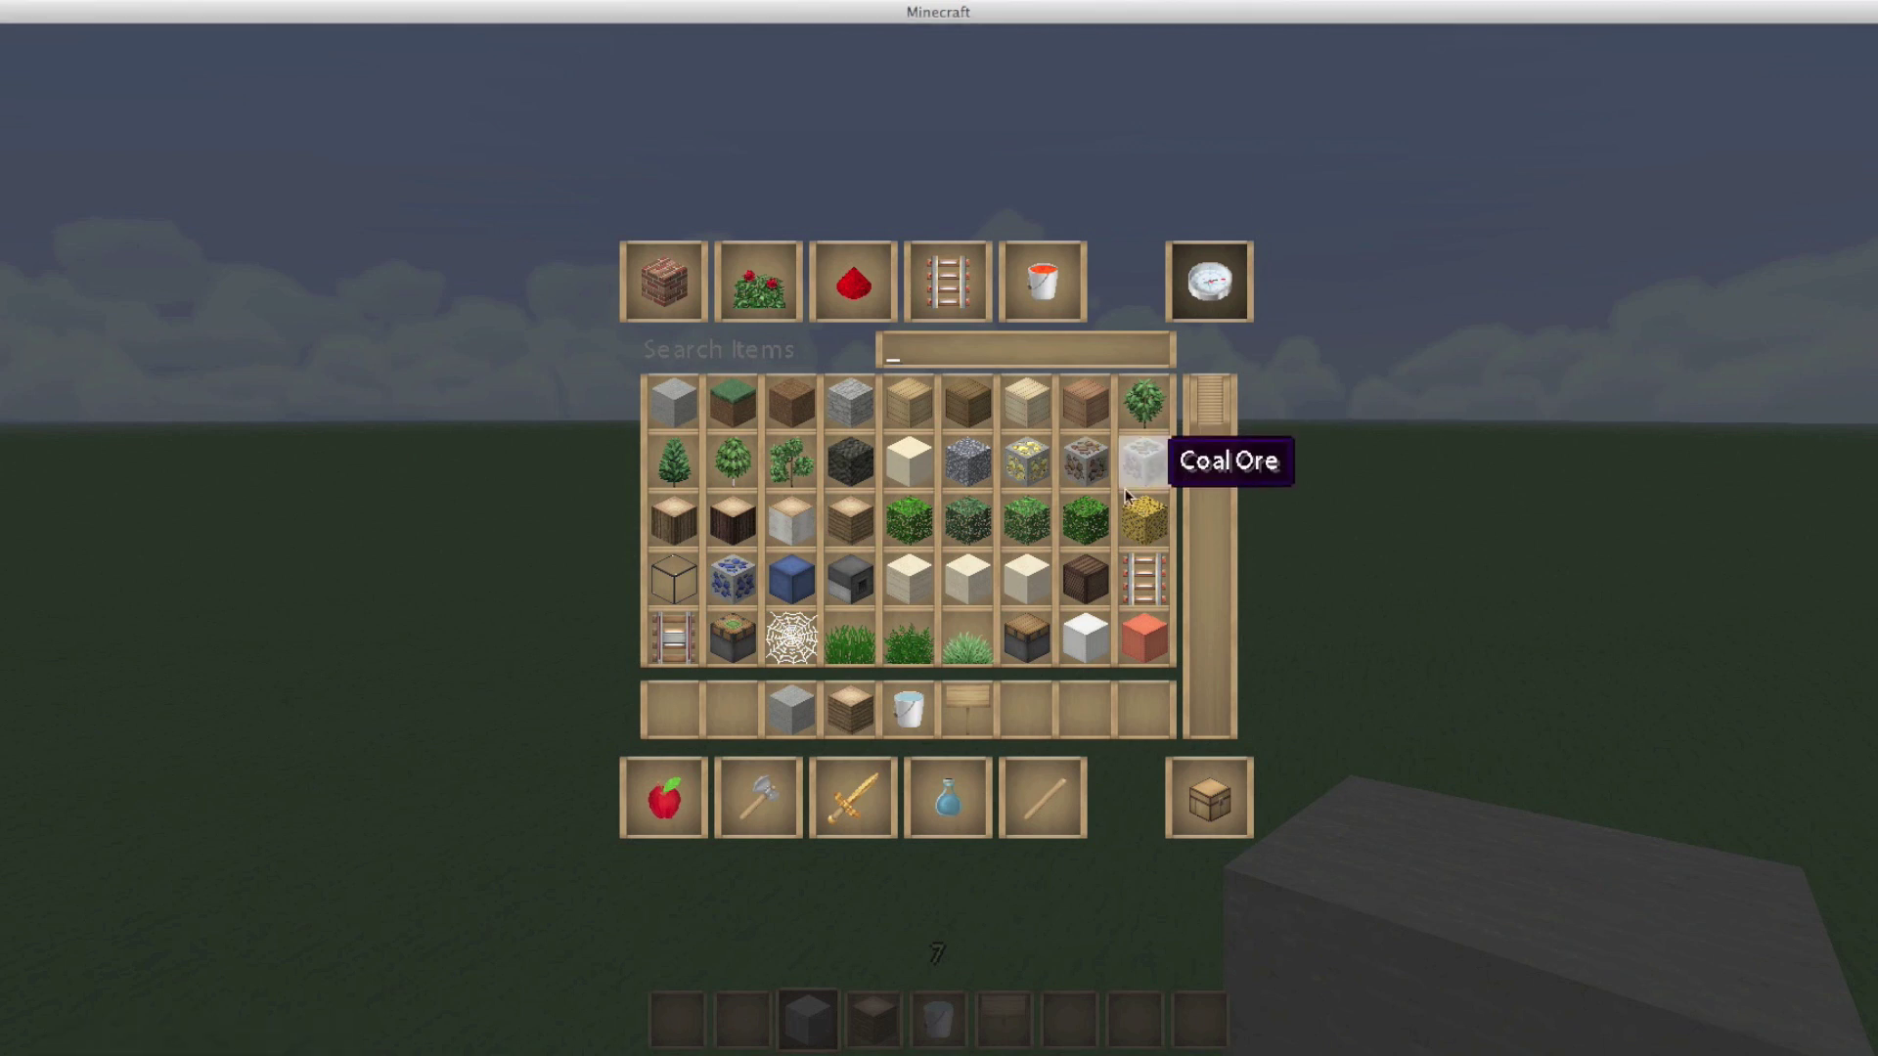
# - Close the creative inventory to get back to the grassy world with the dug pit
pyautogui.press('Escape')
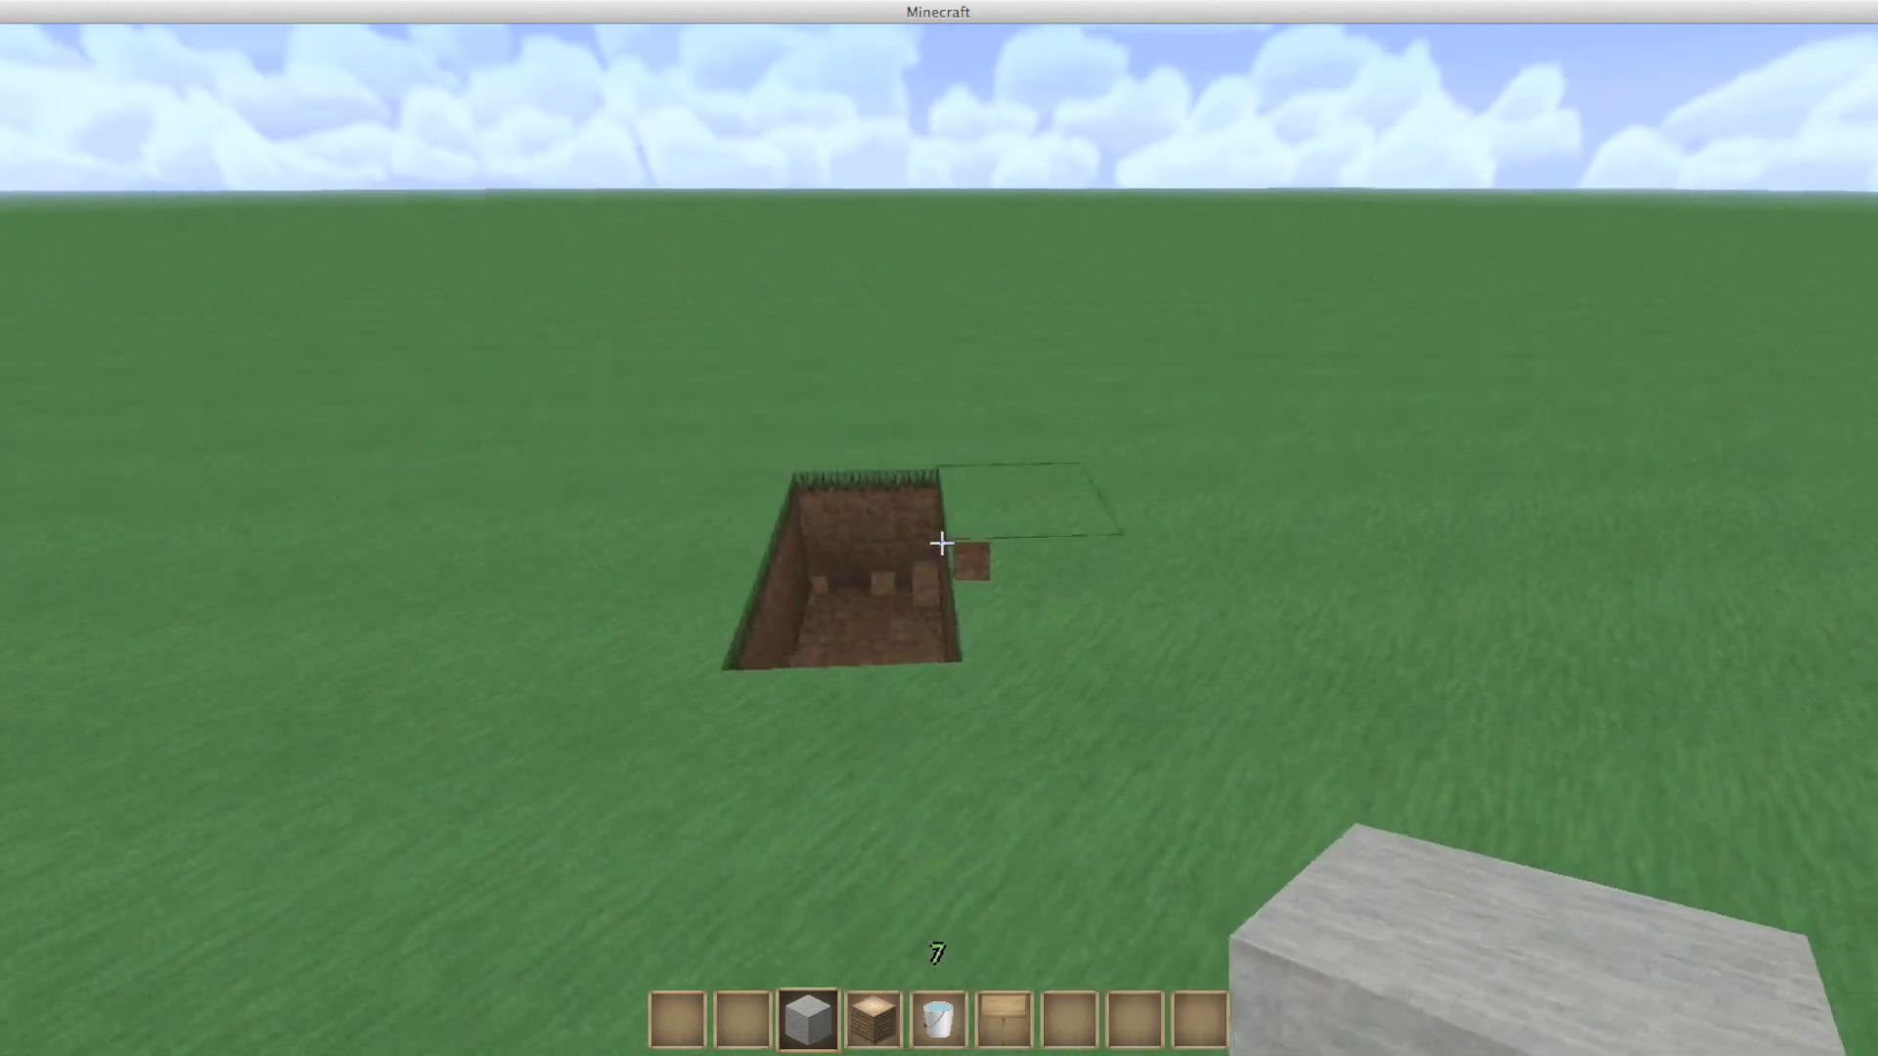
# - Mine grass and dirt to widen, deepen and level the trench, dropping onto its floor
pyautogui.press('s')
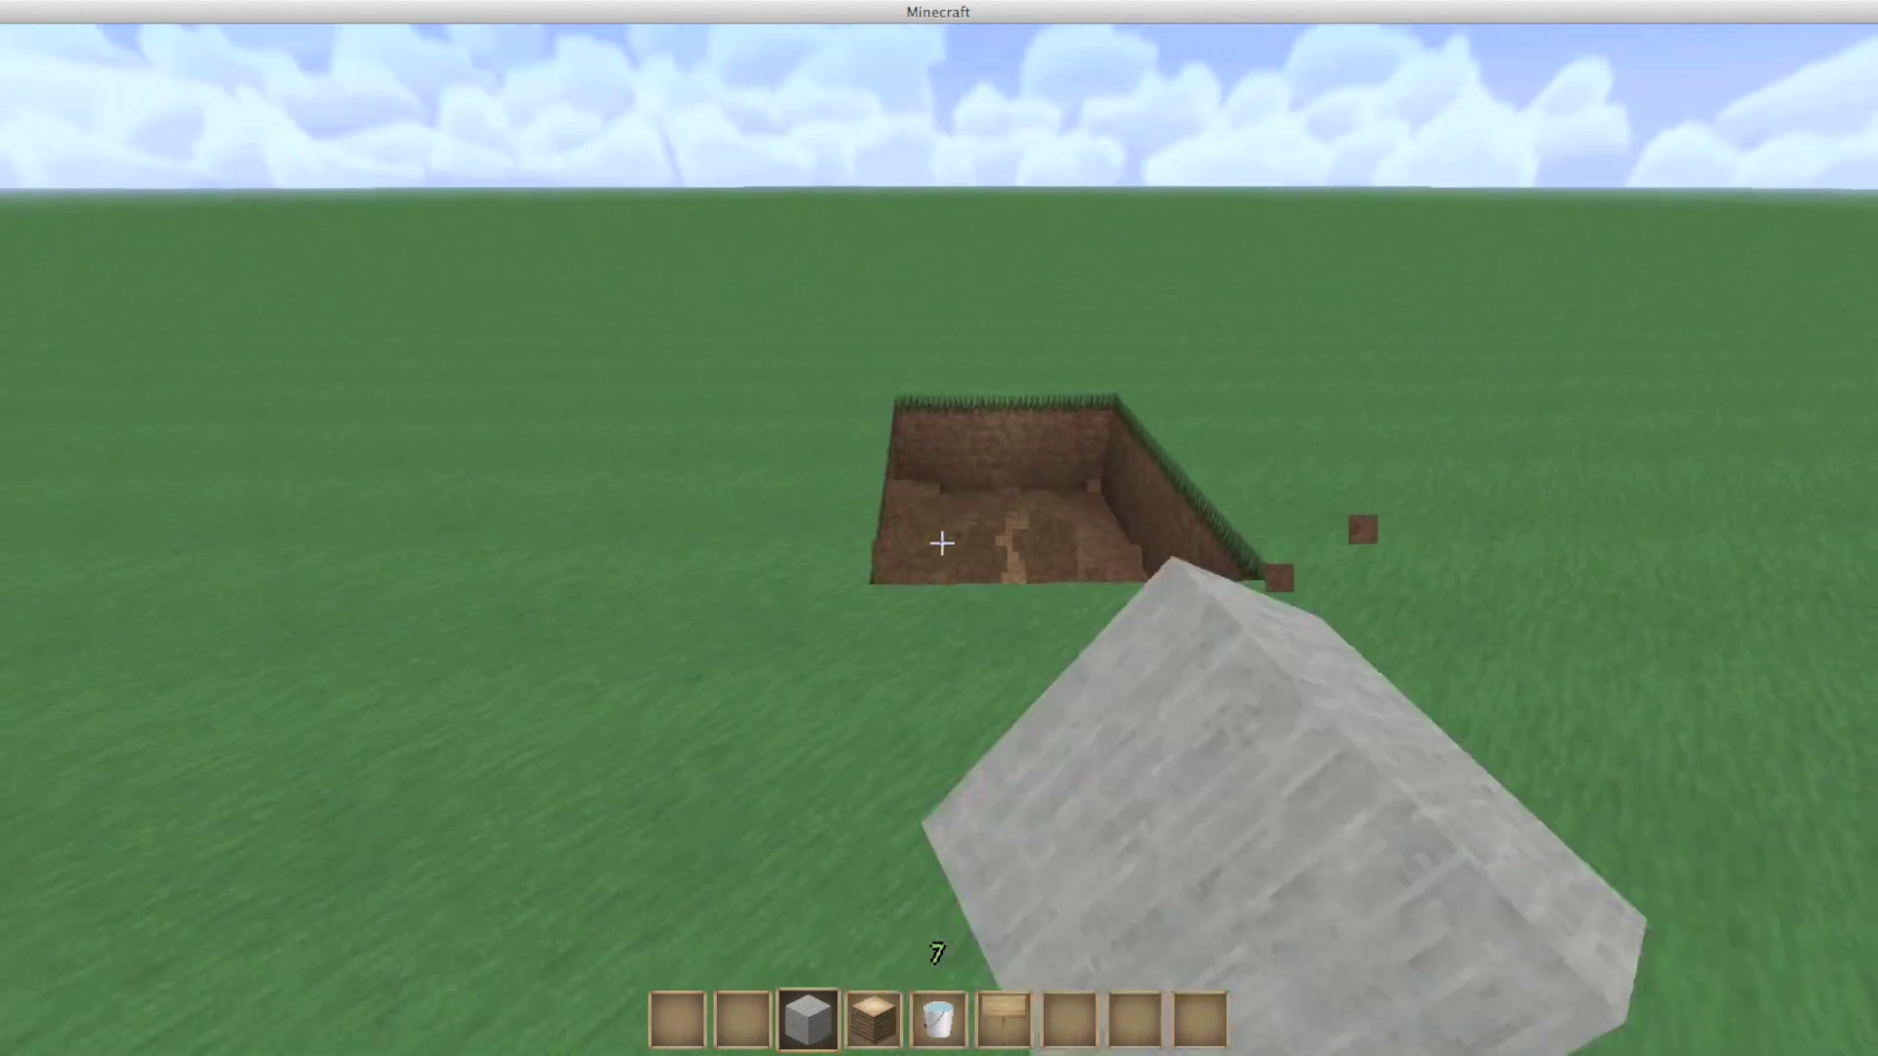
pyautogui.click(940, 543)
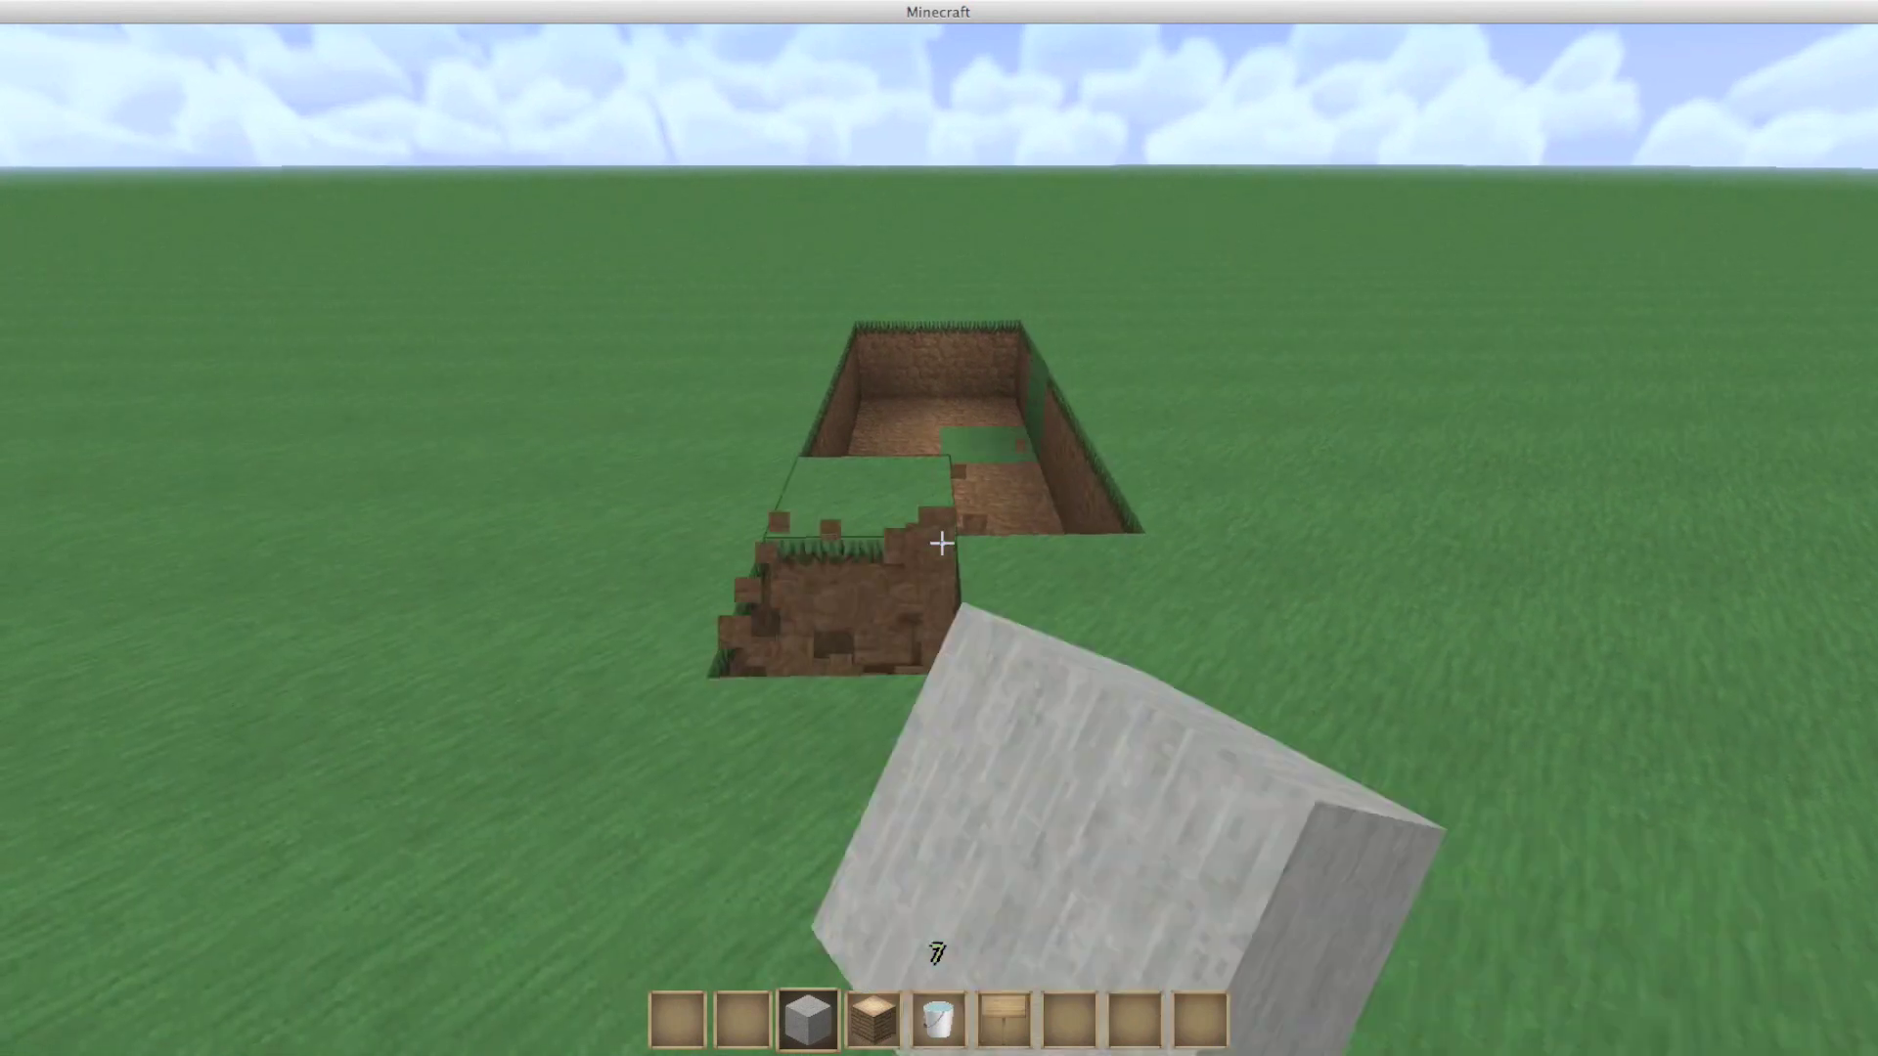
pyautogui.click(939, 543)
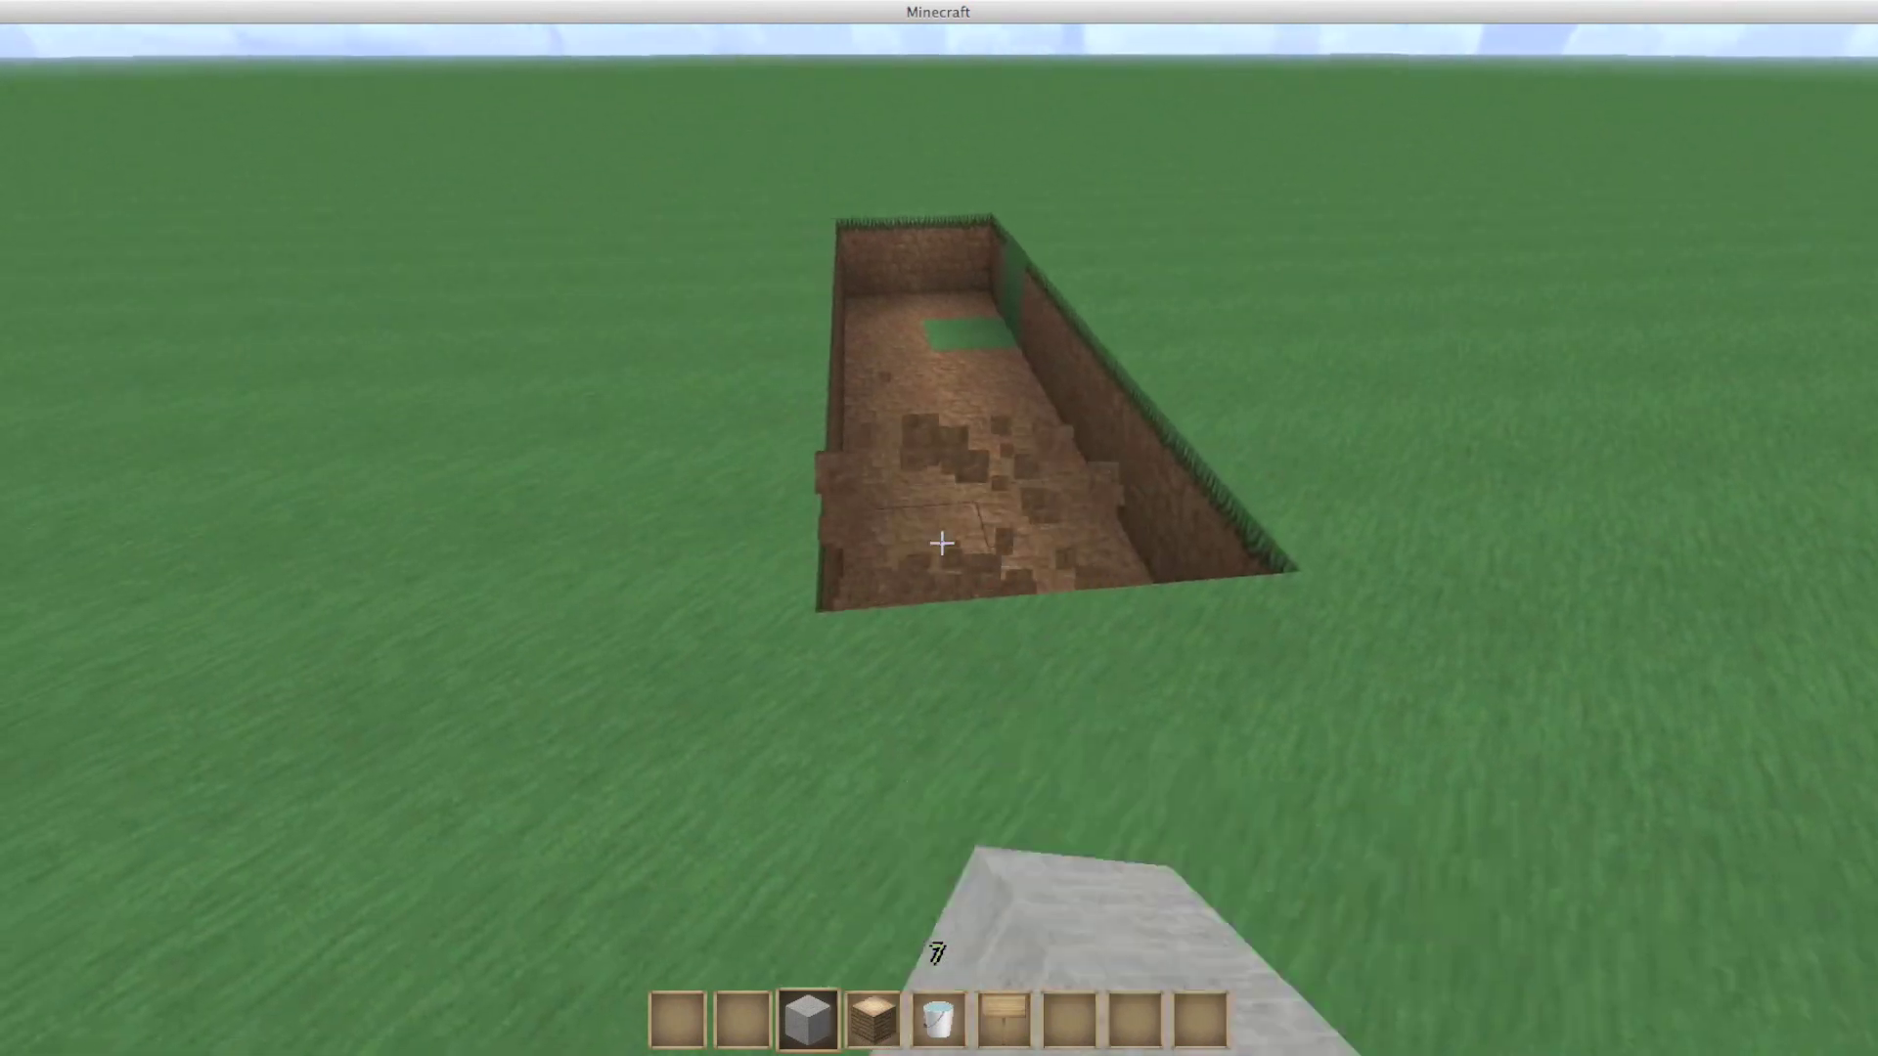
pyautogui.press('s')
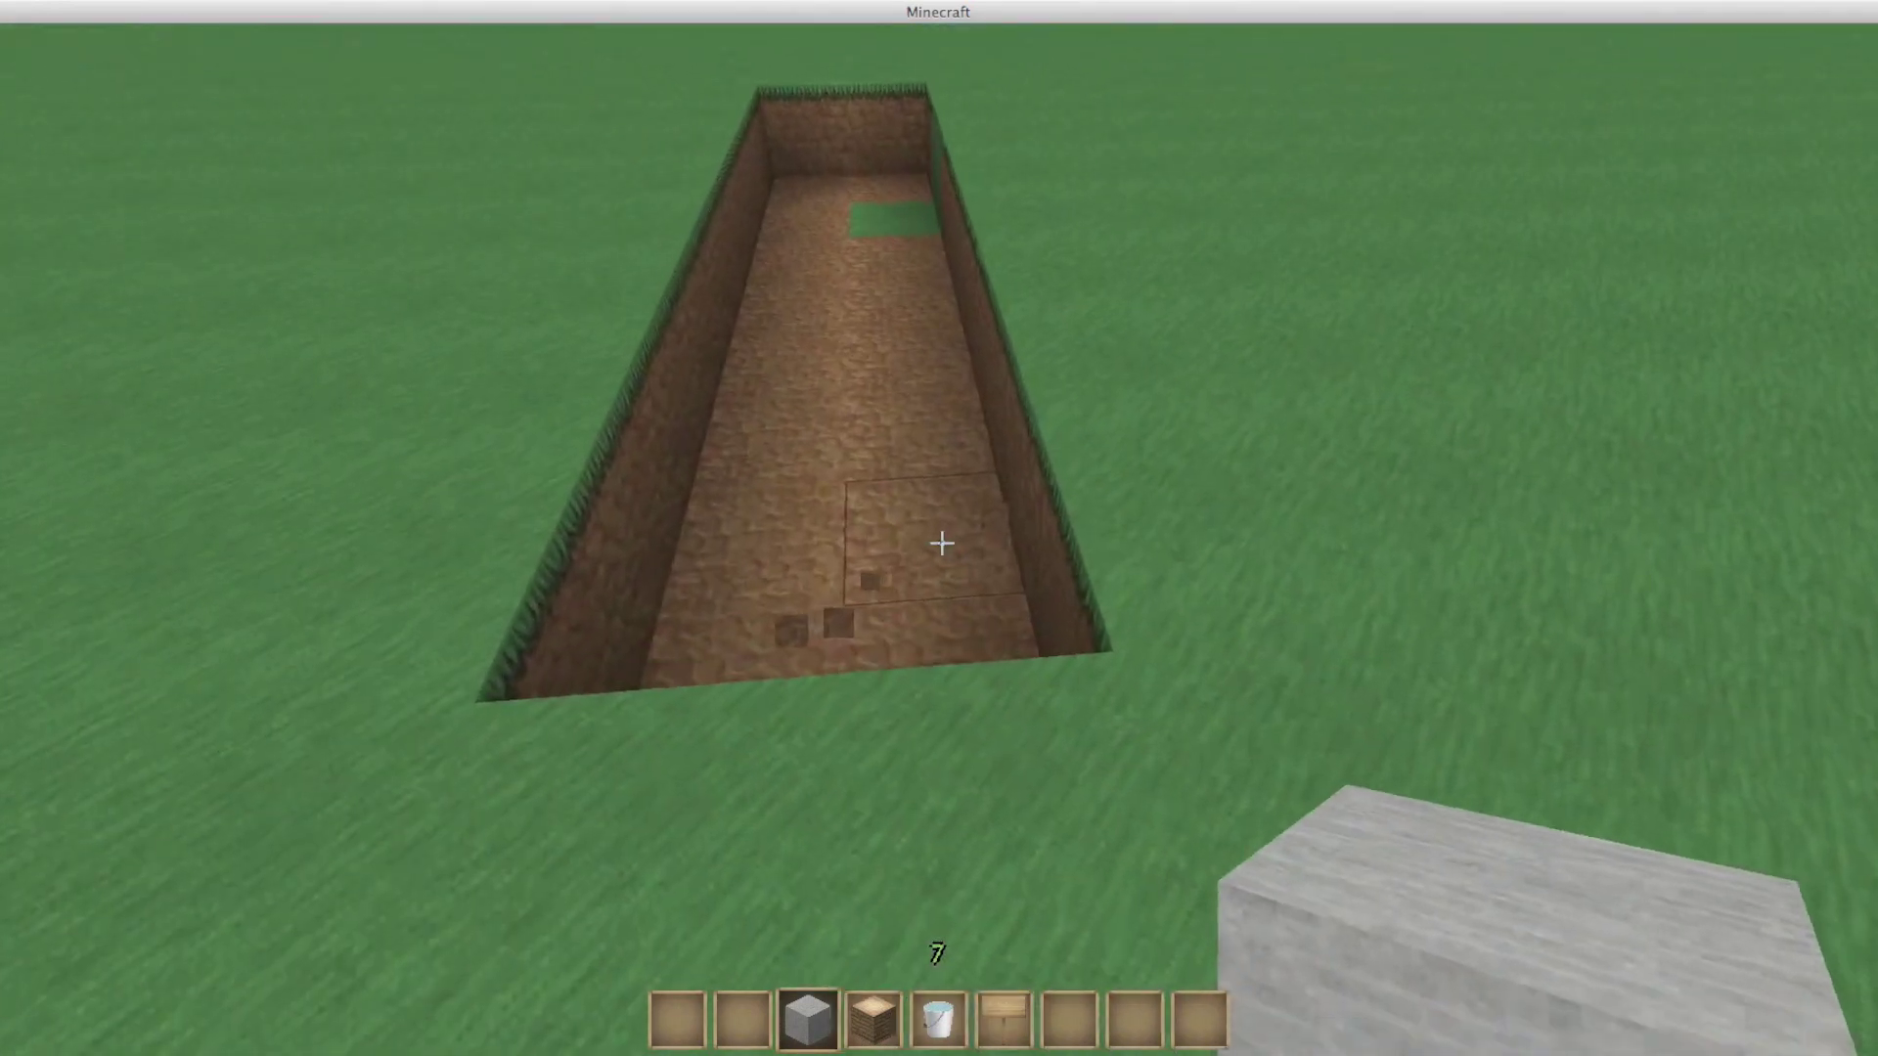
pyautogui.click(940, 543)
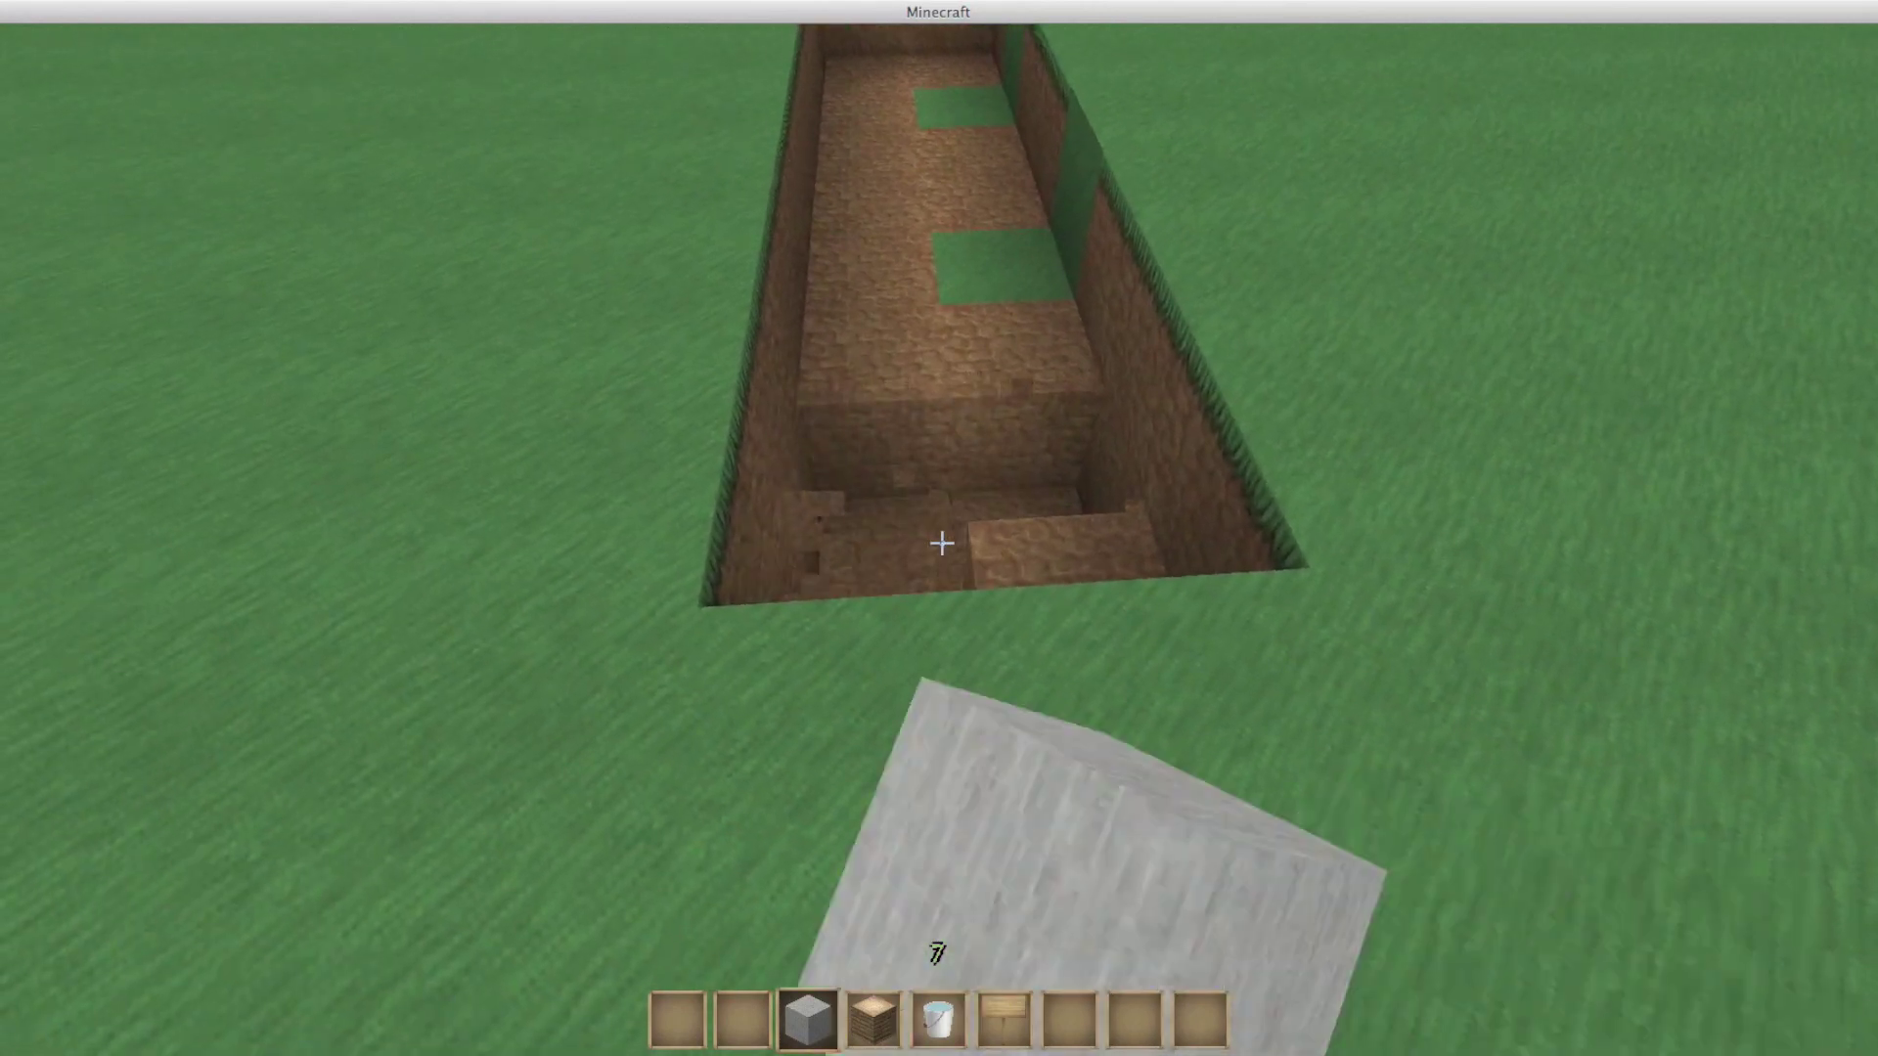
pyautogui.click(940, 543)
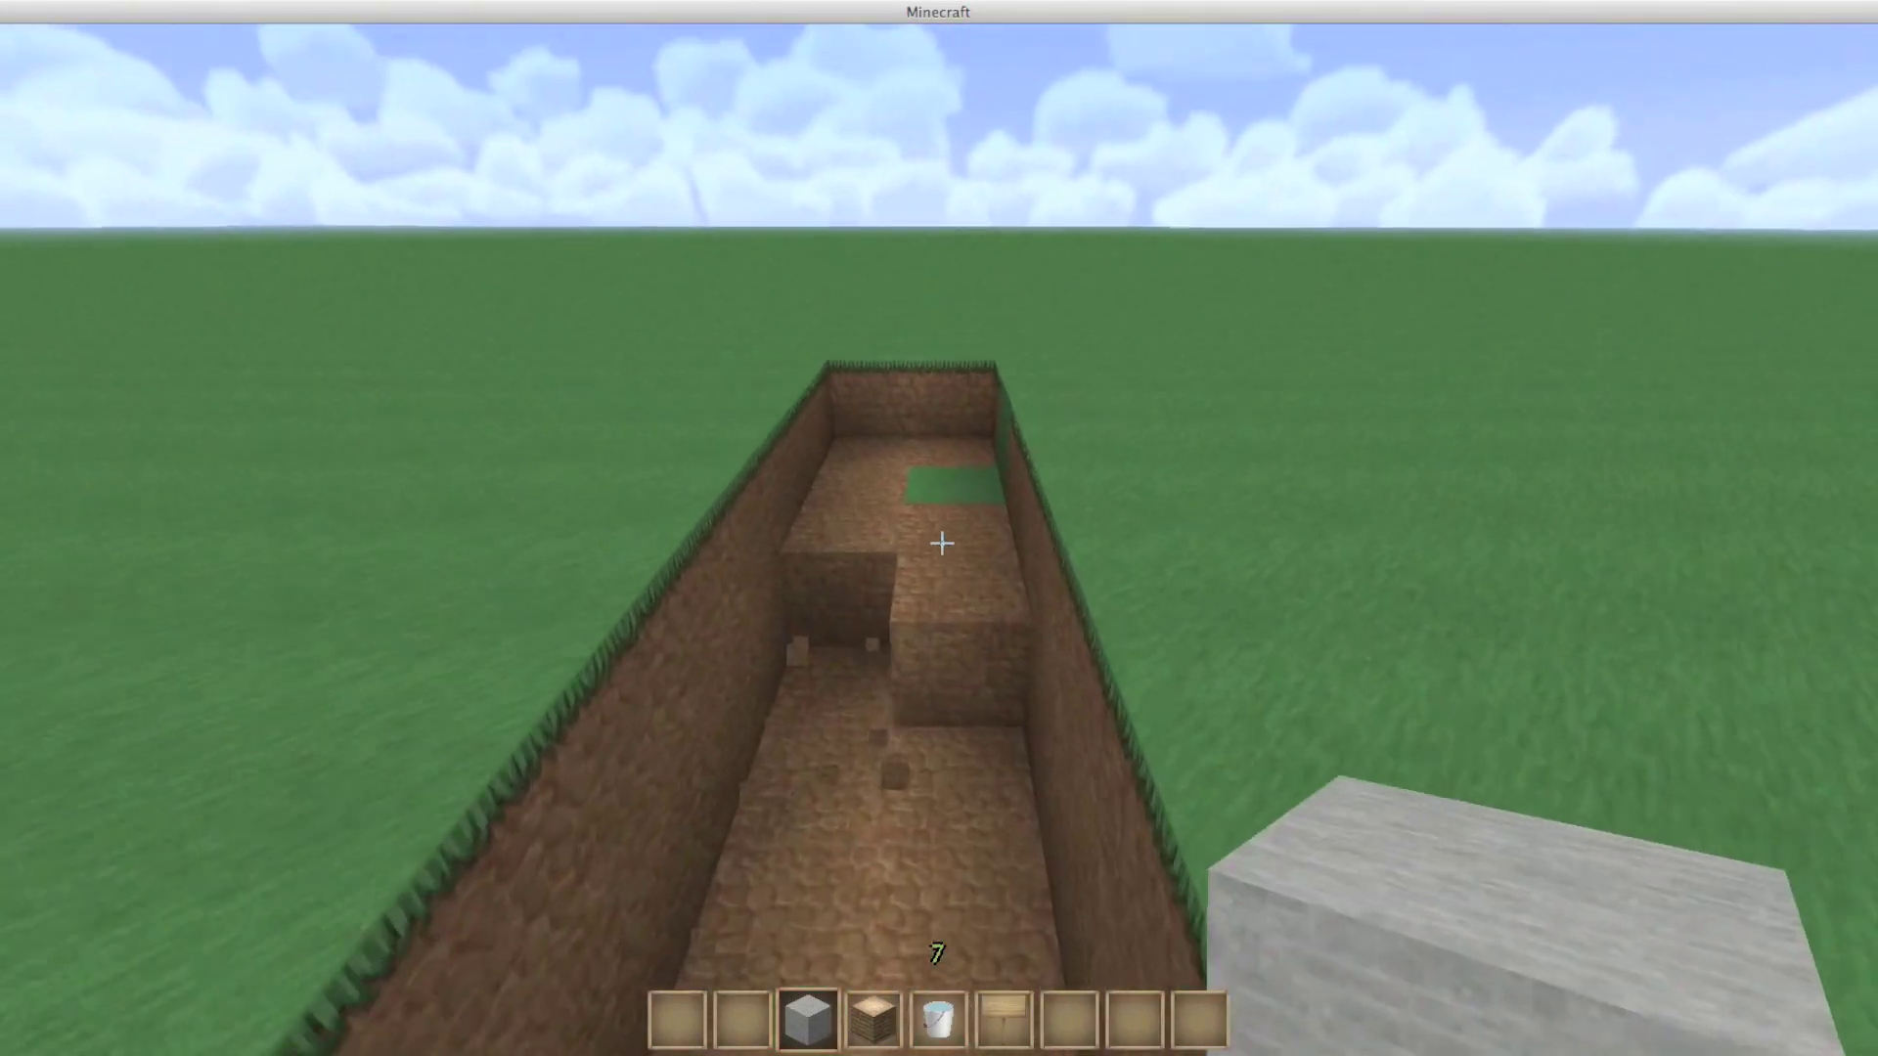
pyautogui.press('w')
pyautogui.click(939, 542)
pyautogui.press('w')
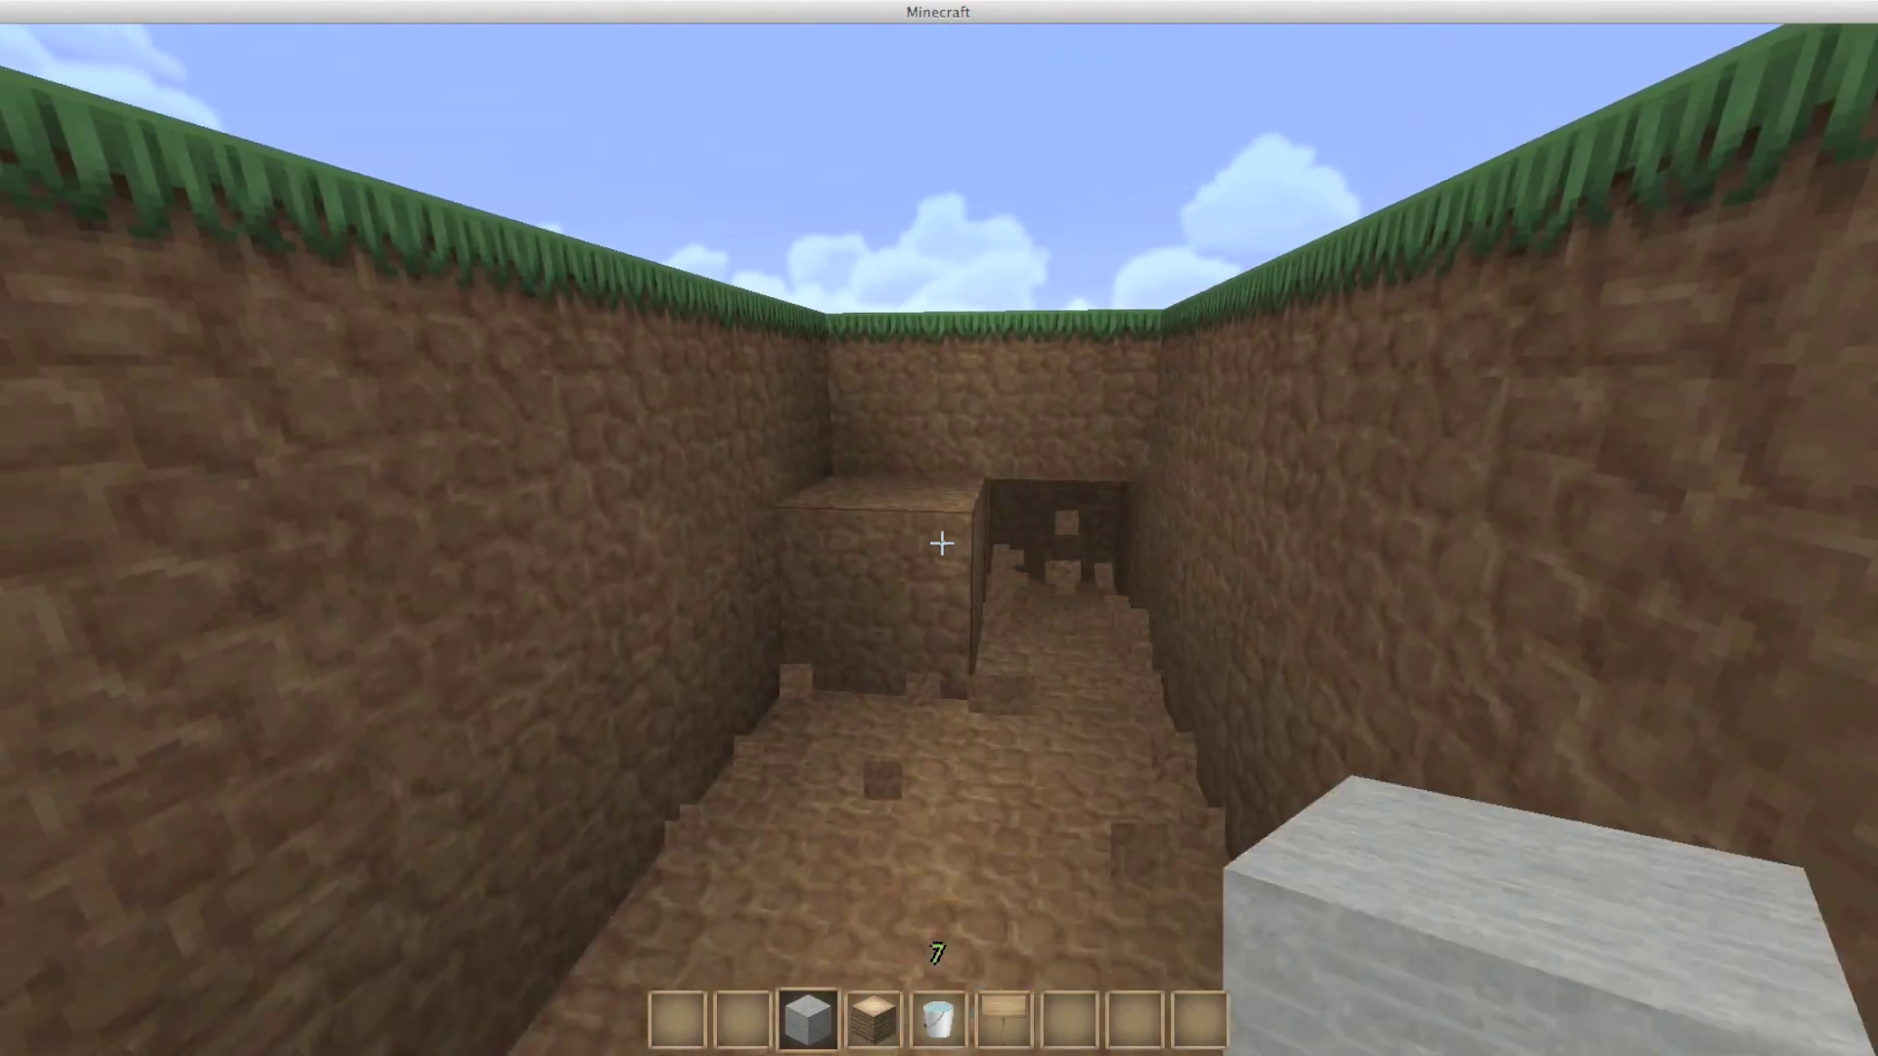
pyautogui.click(940, 543)
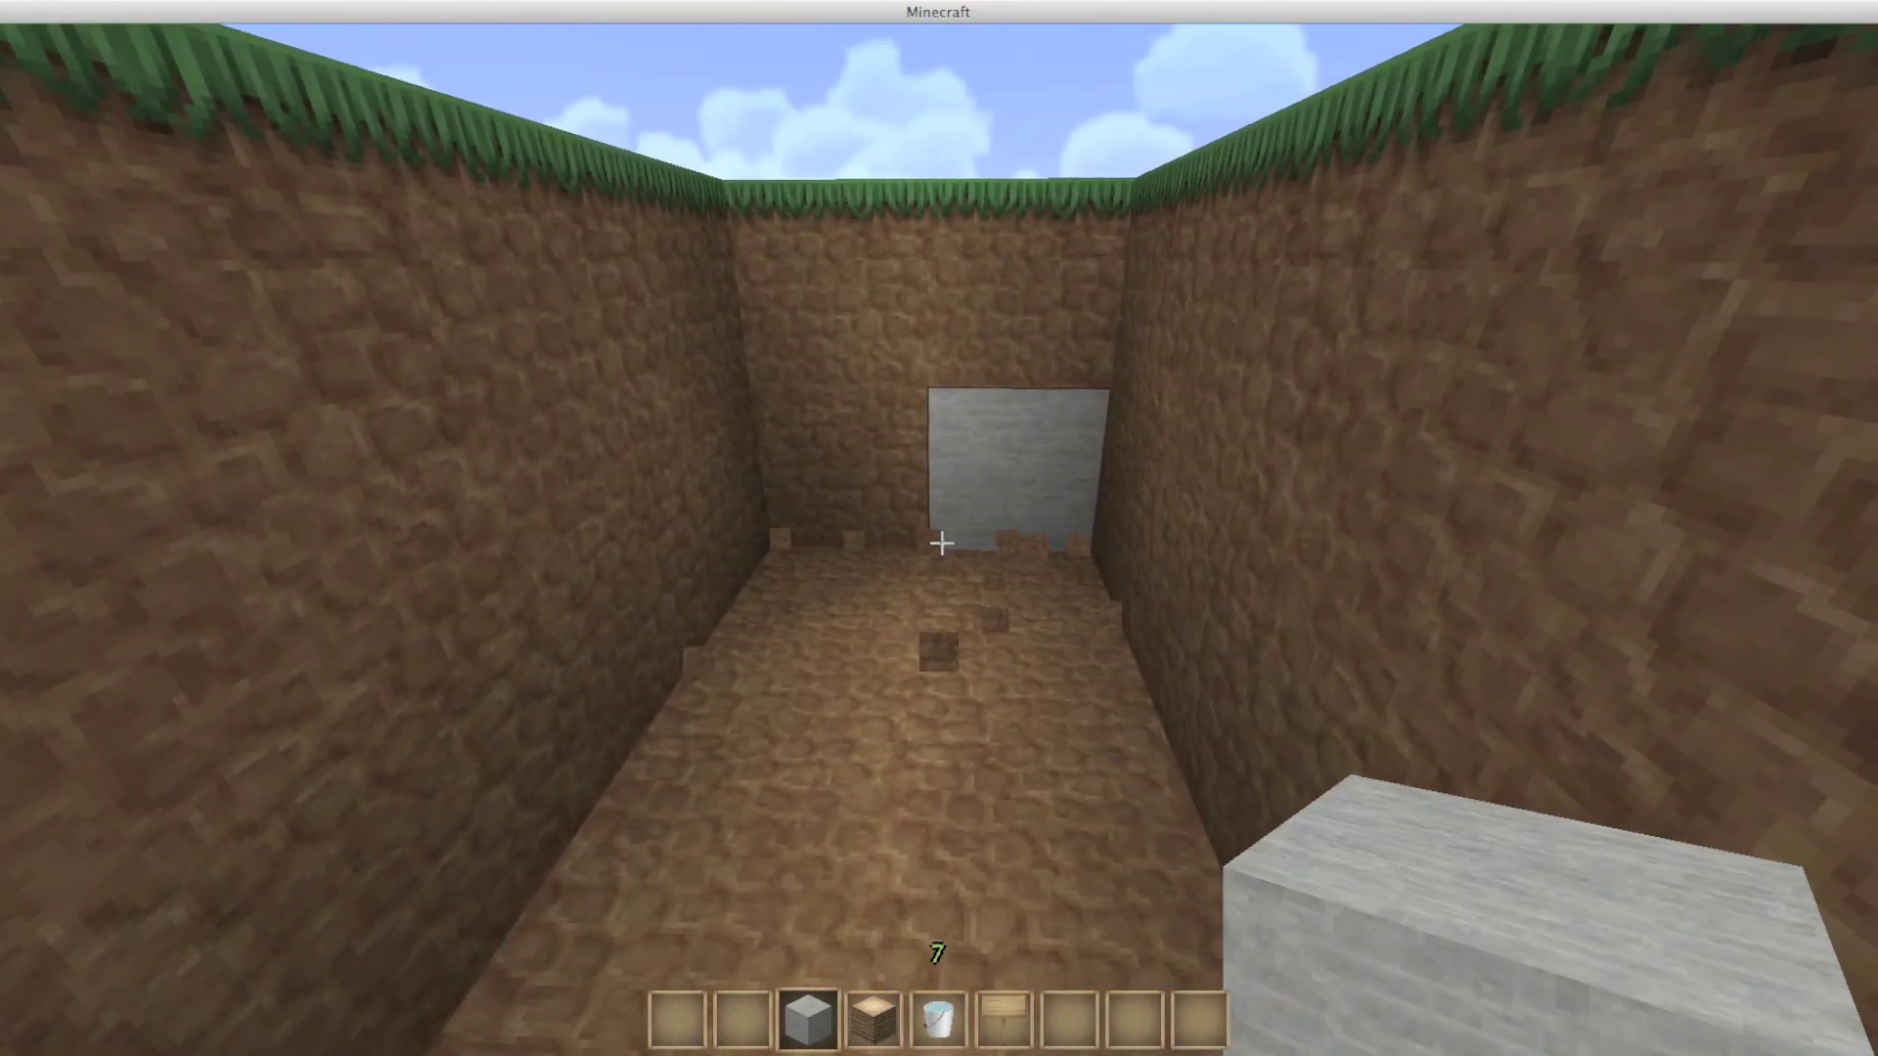
pyautogui.scroll(-2, 940, 543)
pyautogui.scroll(-1, 940, 543)
pyautogui.scroll(1, 940, 543)
# - Pour water into the trench and dig into its dirt wall
pyautogui.rightClick(940, 543)
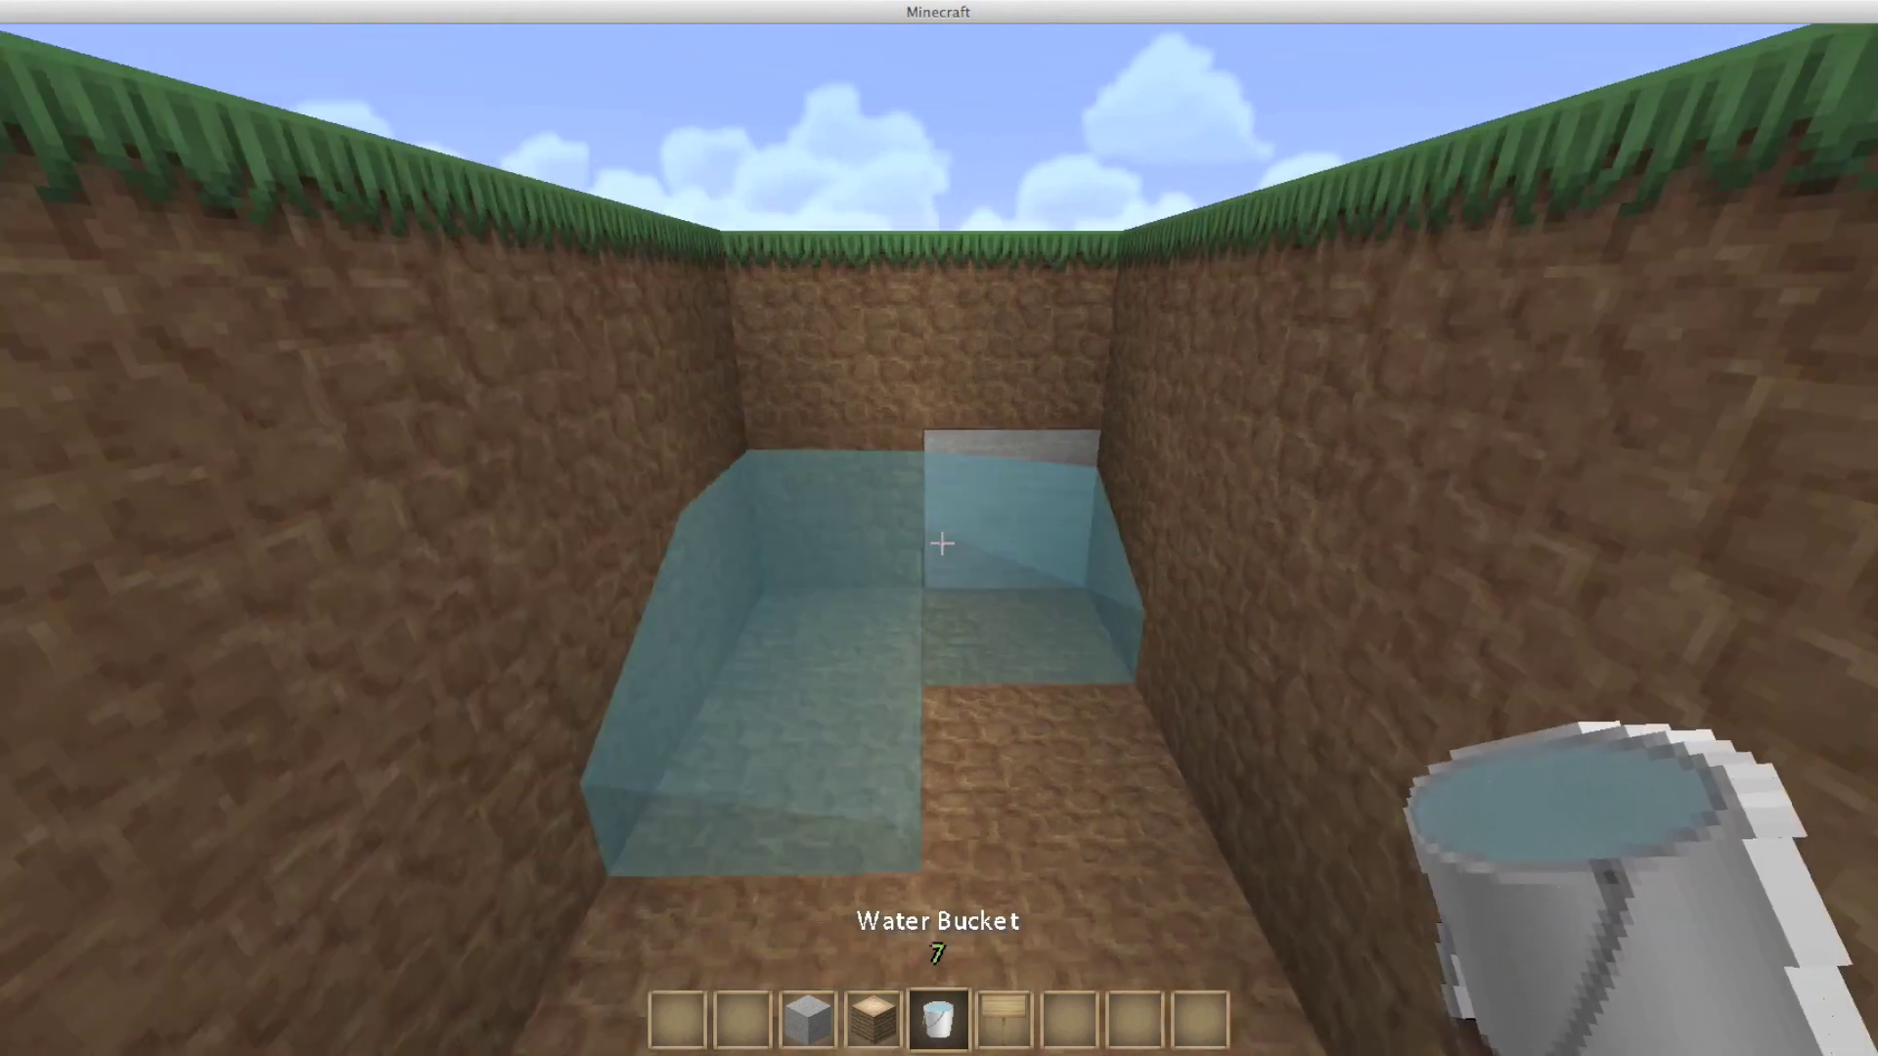
pyautogui.press('w')
pyautogui.scroll(-2, 940, 543)
pyautogui.scroll(1, 940, 543)
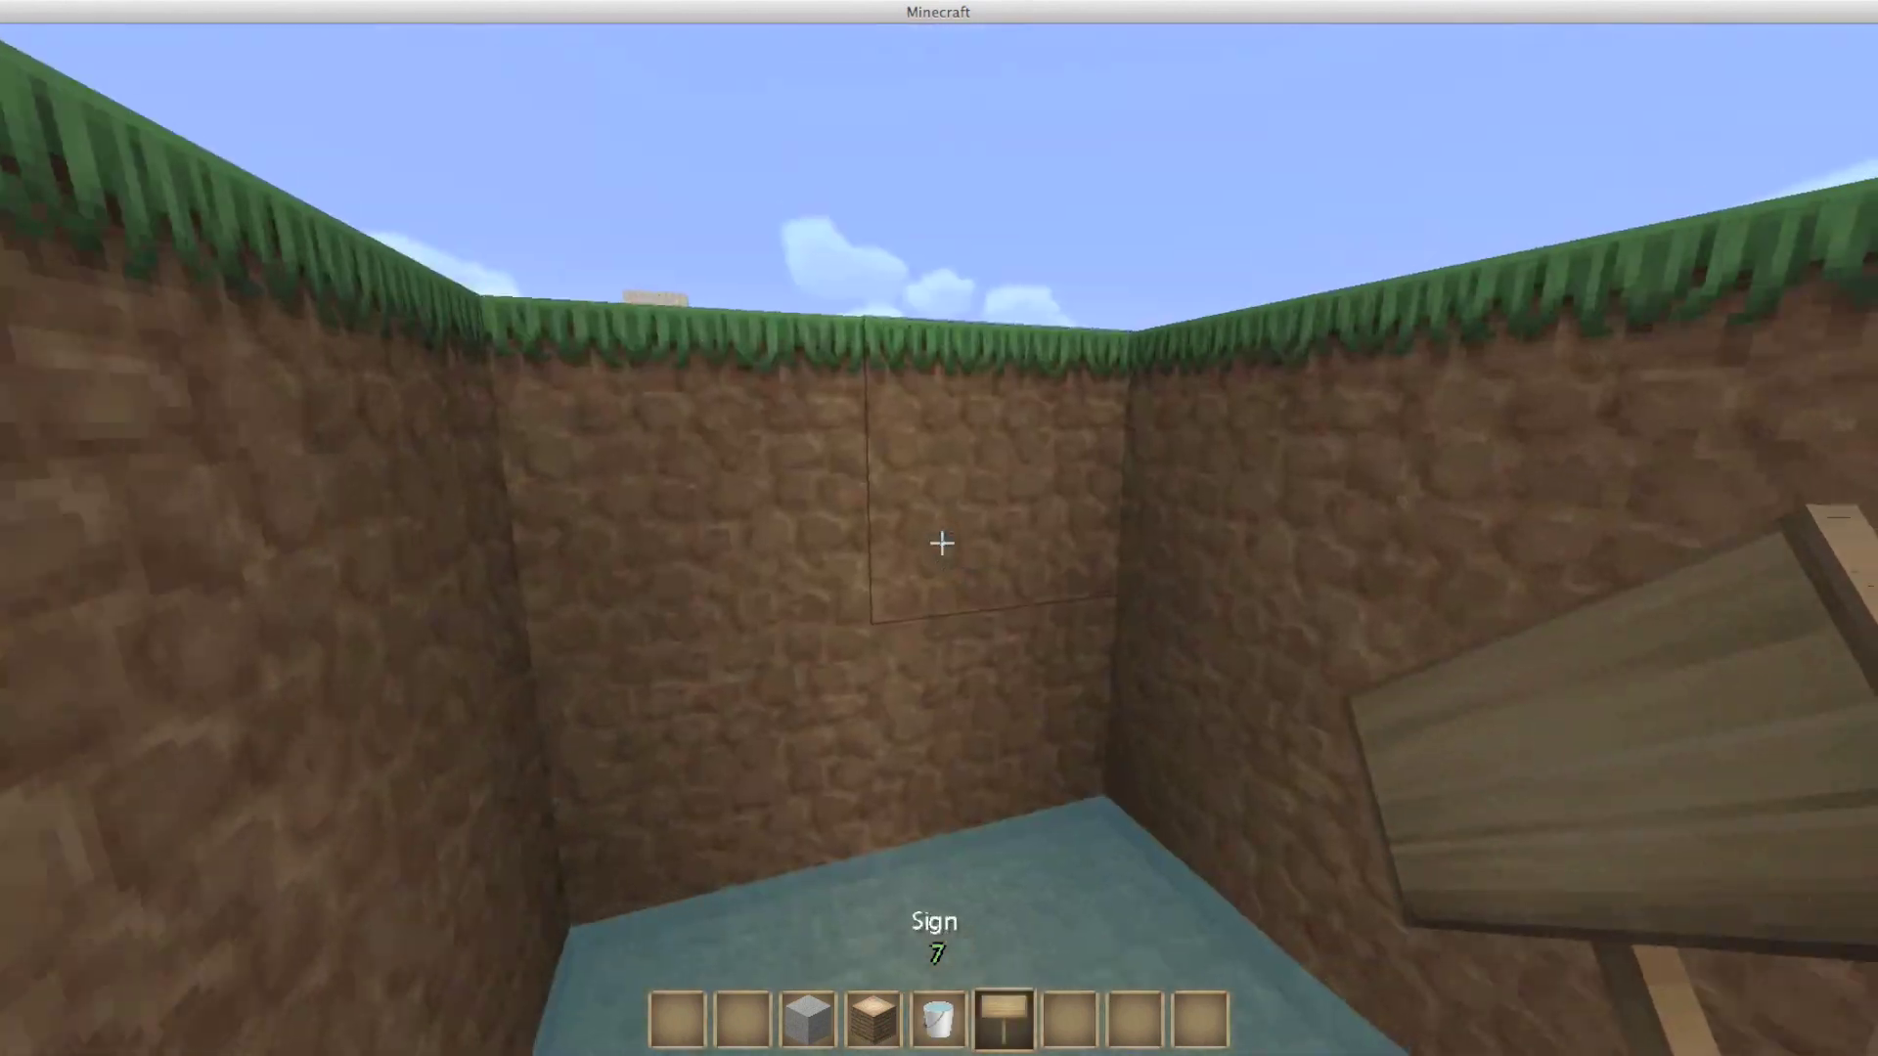
pyautogui.click(940, 542)
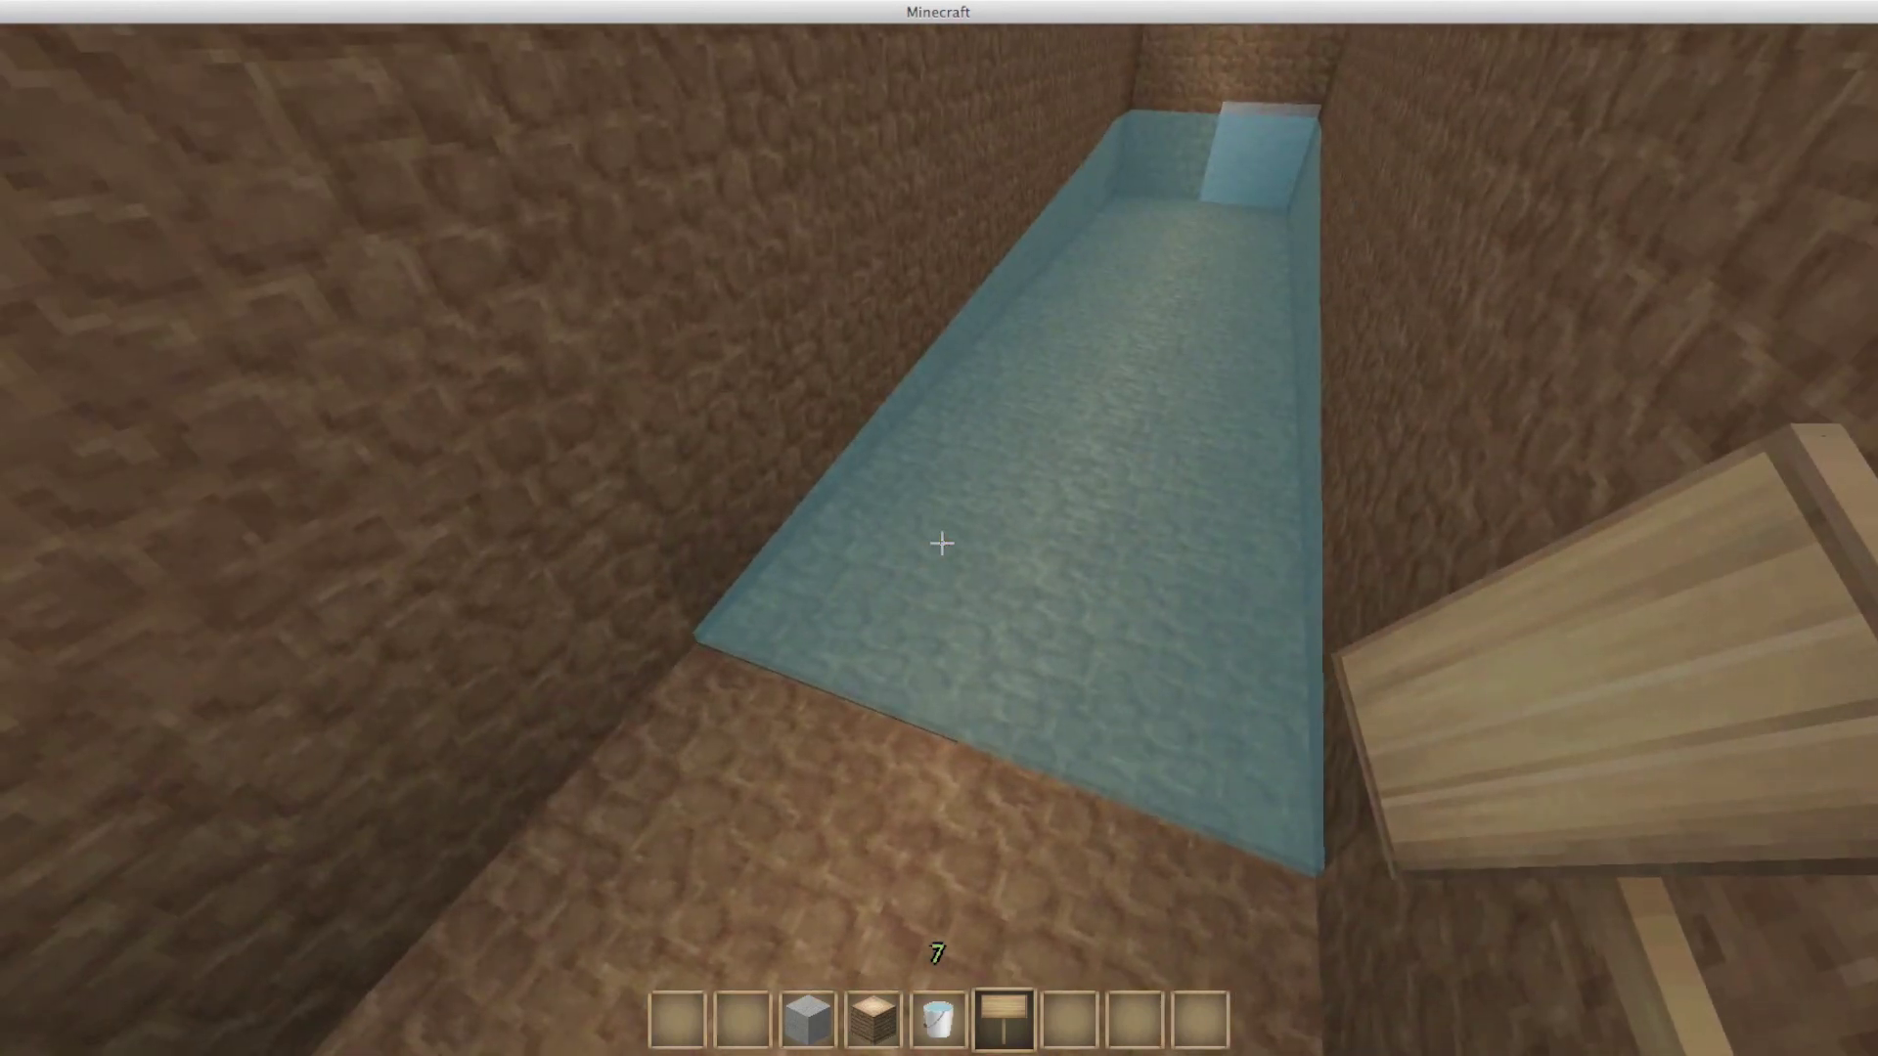
# - Place two blank signs side by side on the trench floor
pyautogui.rightClick(940, 543)
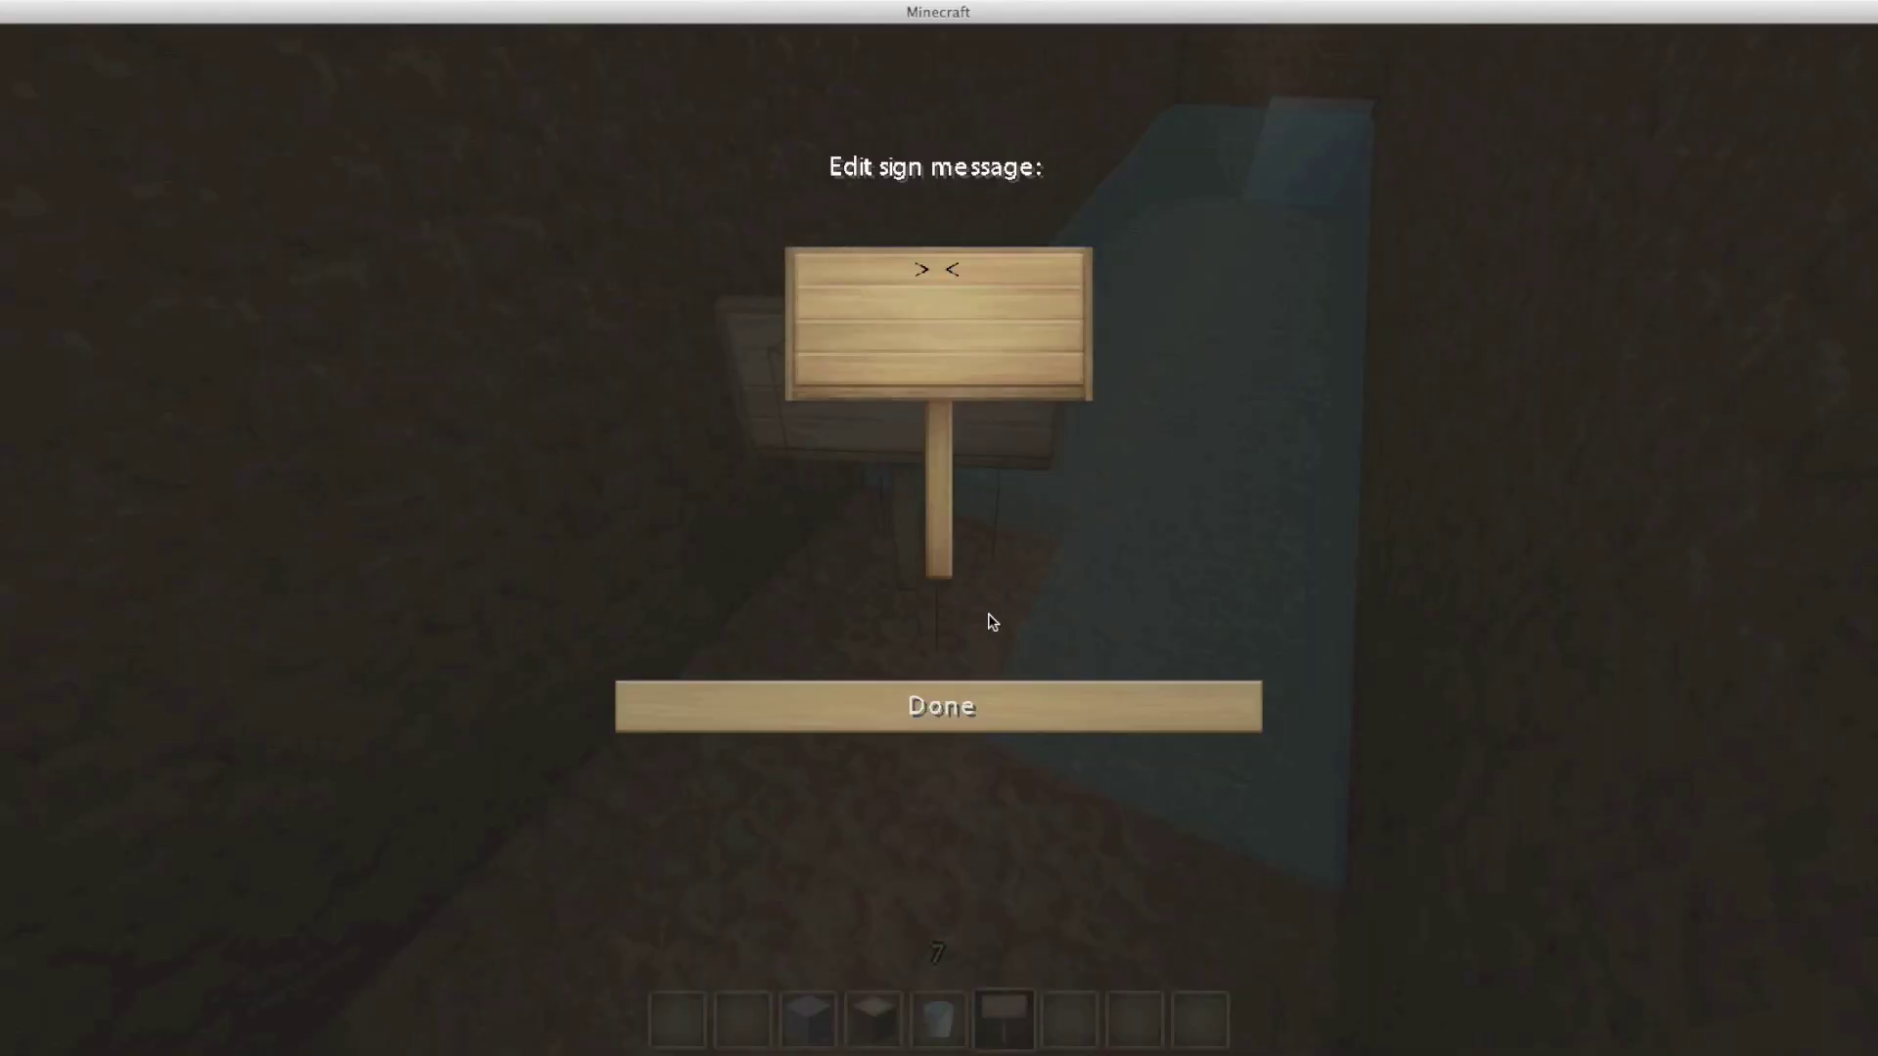
pyautogui.click(989, 707)
pyautogui.rightClick(940, 543)
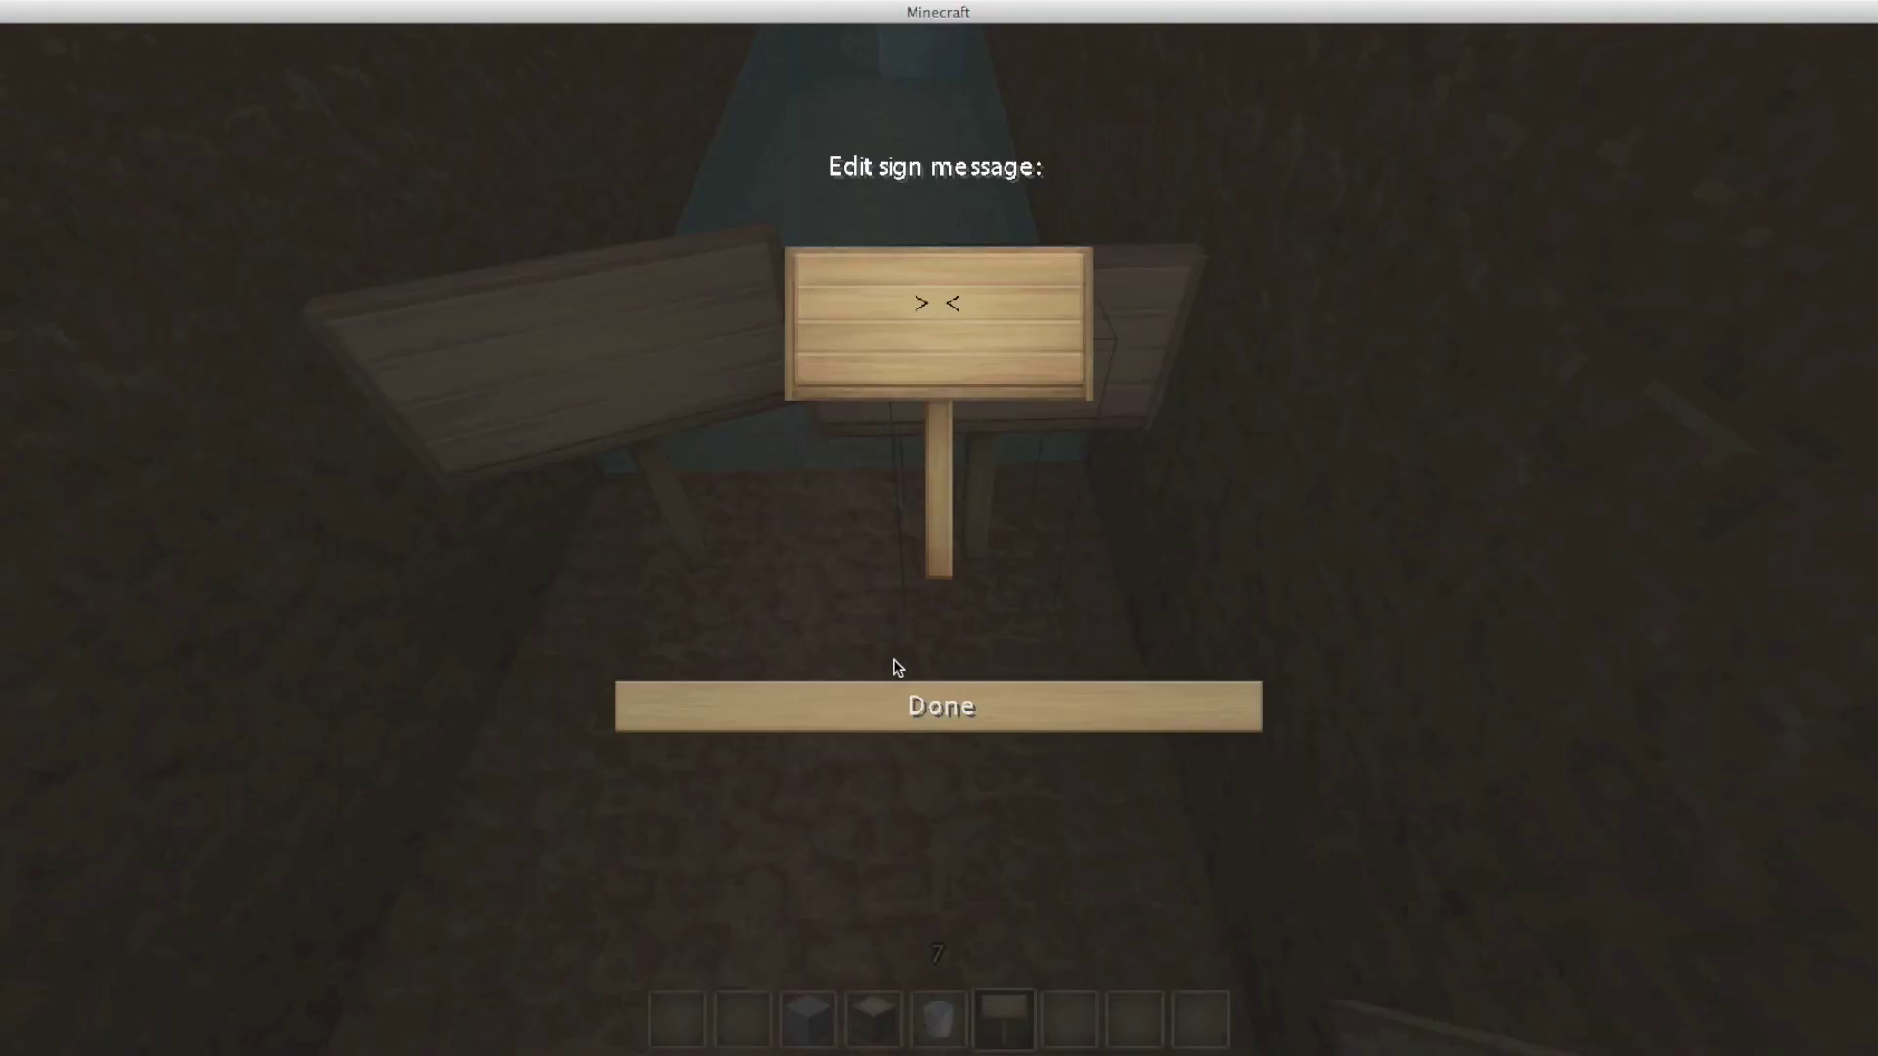
pyautogui.click(1092, 714)
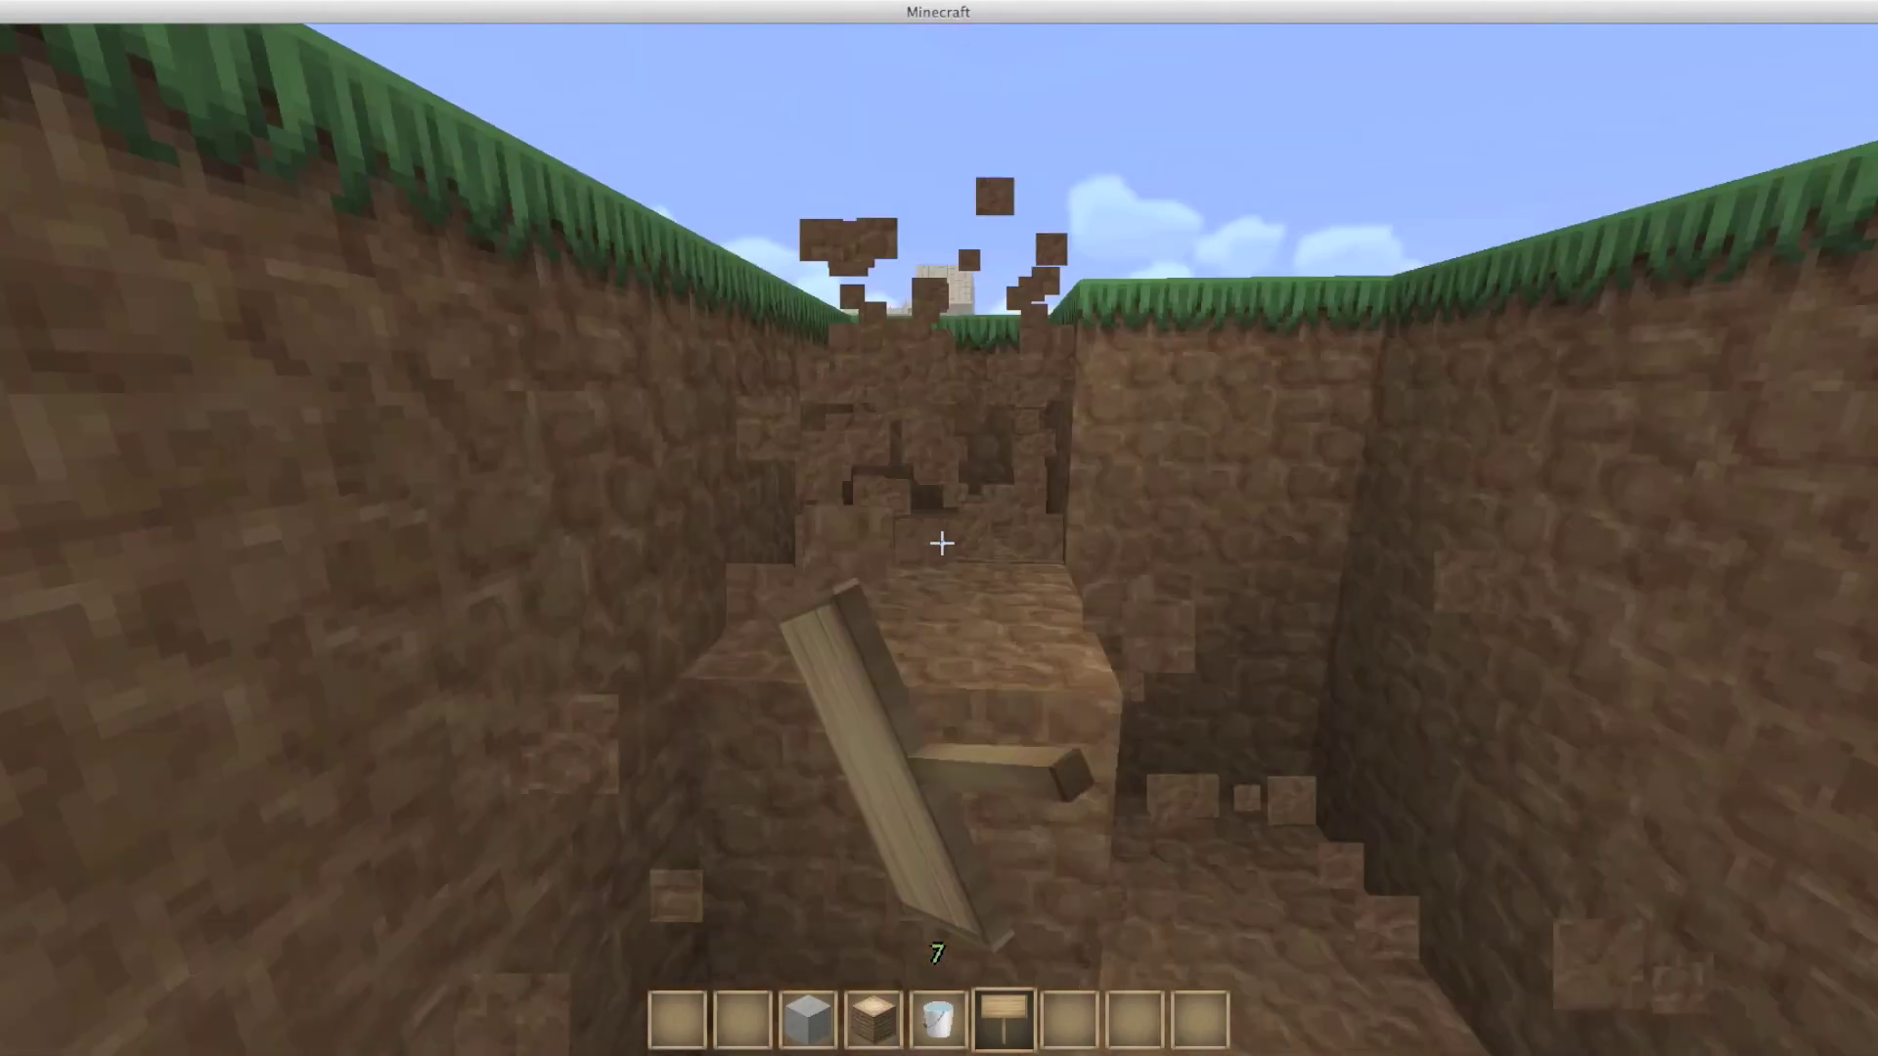
# - Dig out a longer trench extension and pour water into the new section
pyautogui.click(940, 543)
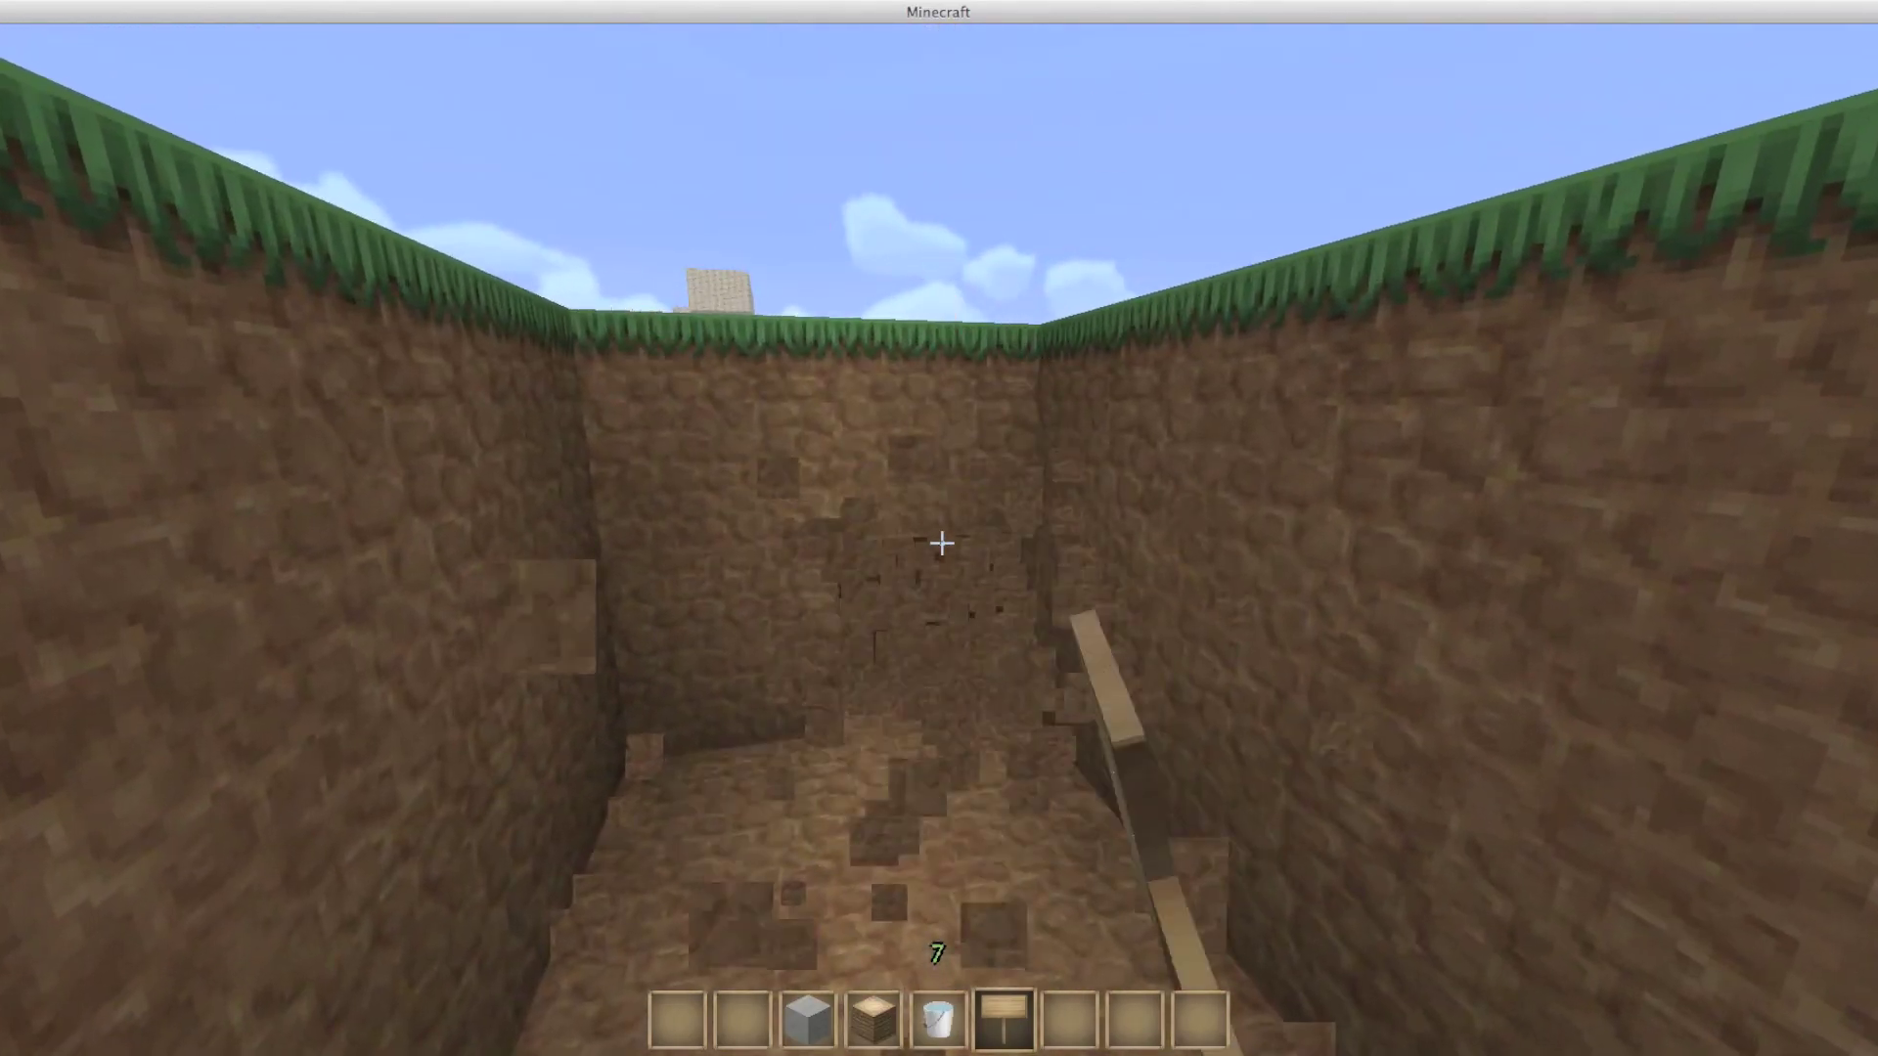
pyautogui.click(940, 543)
pyautogui.click(940, 542)
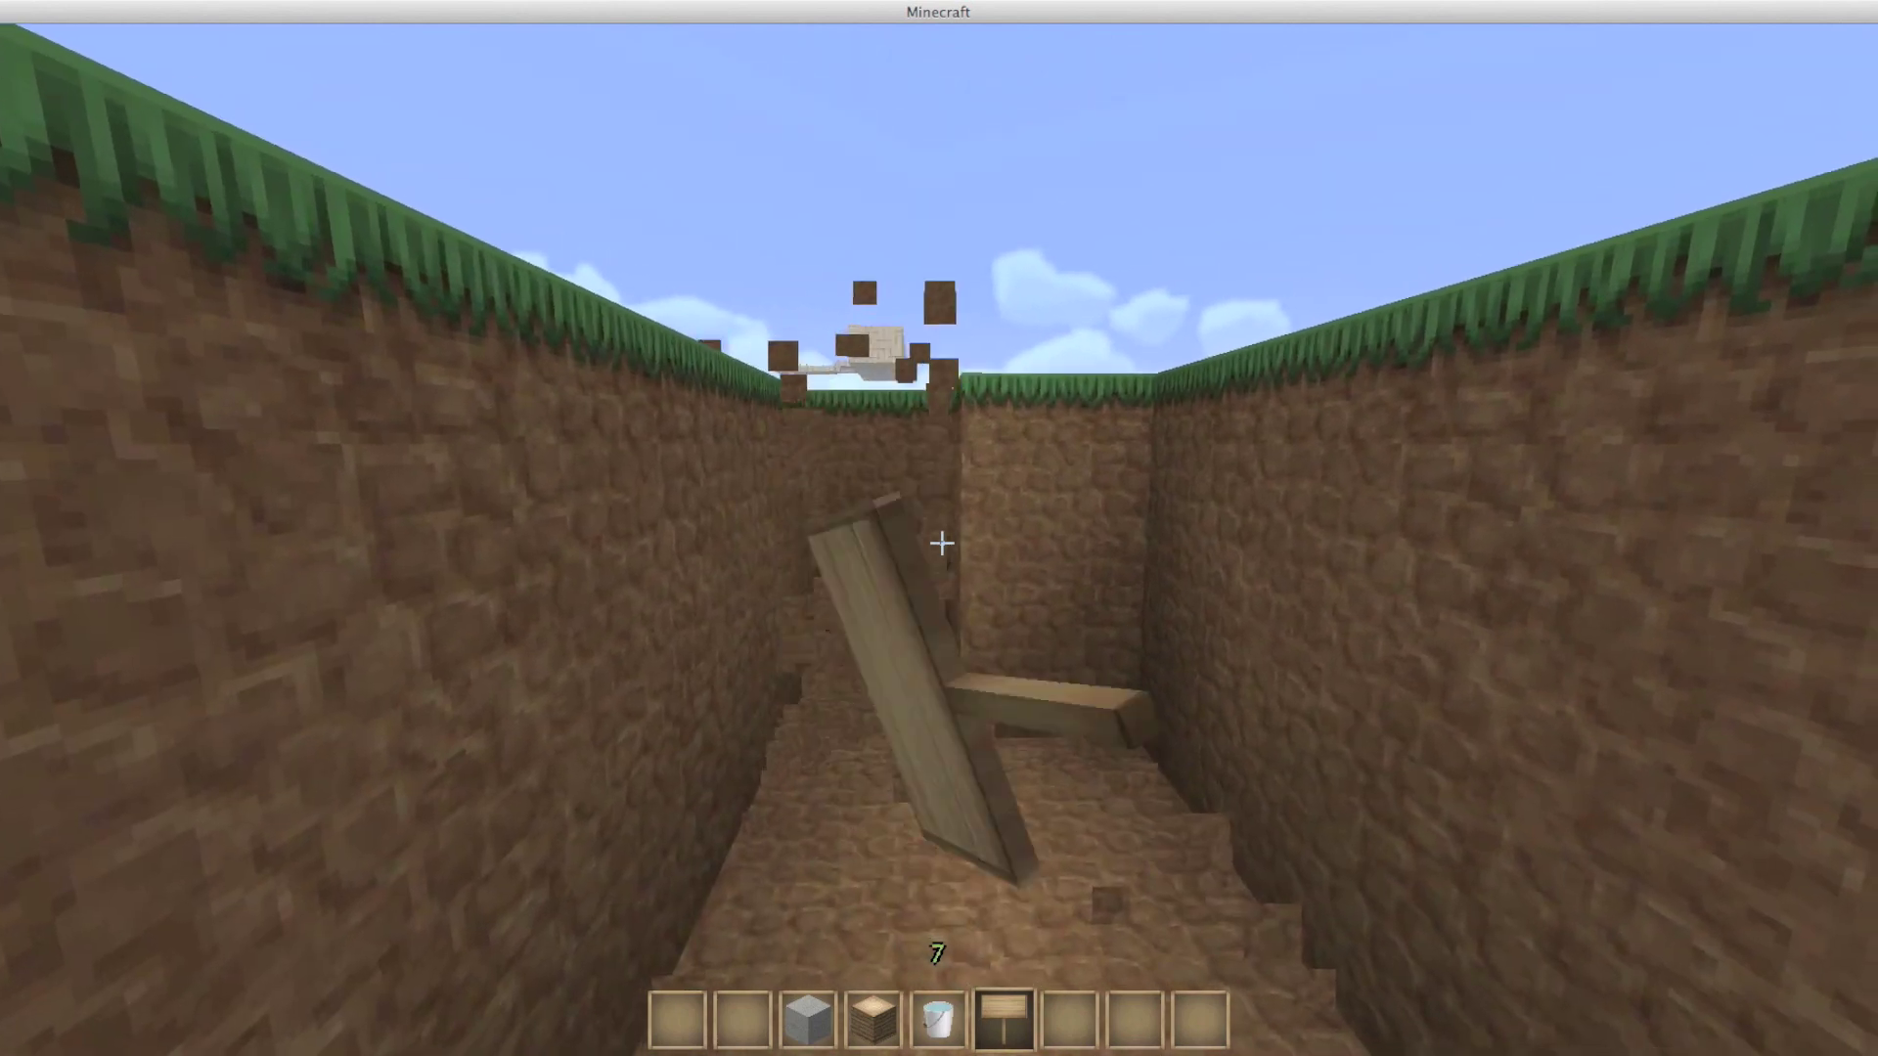
pyautogui.click(940, 542)
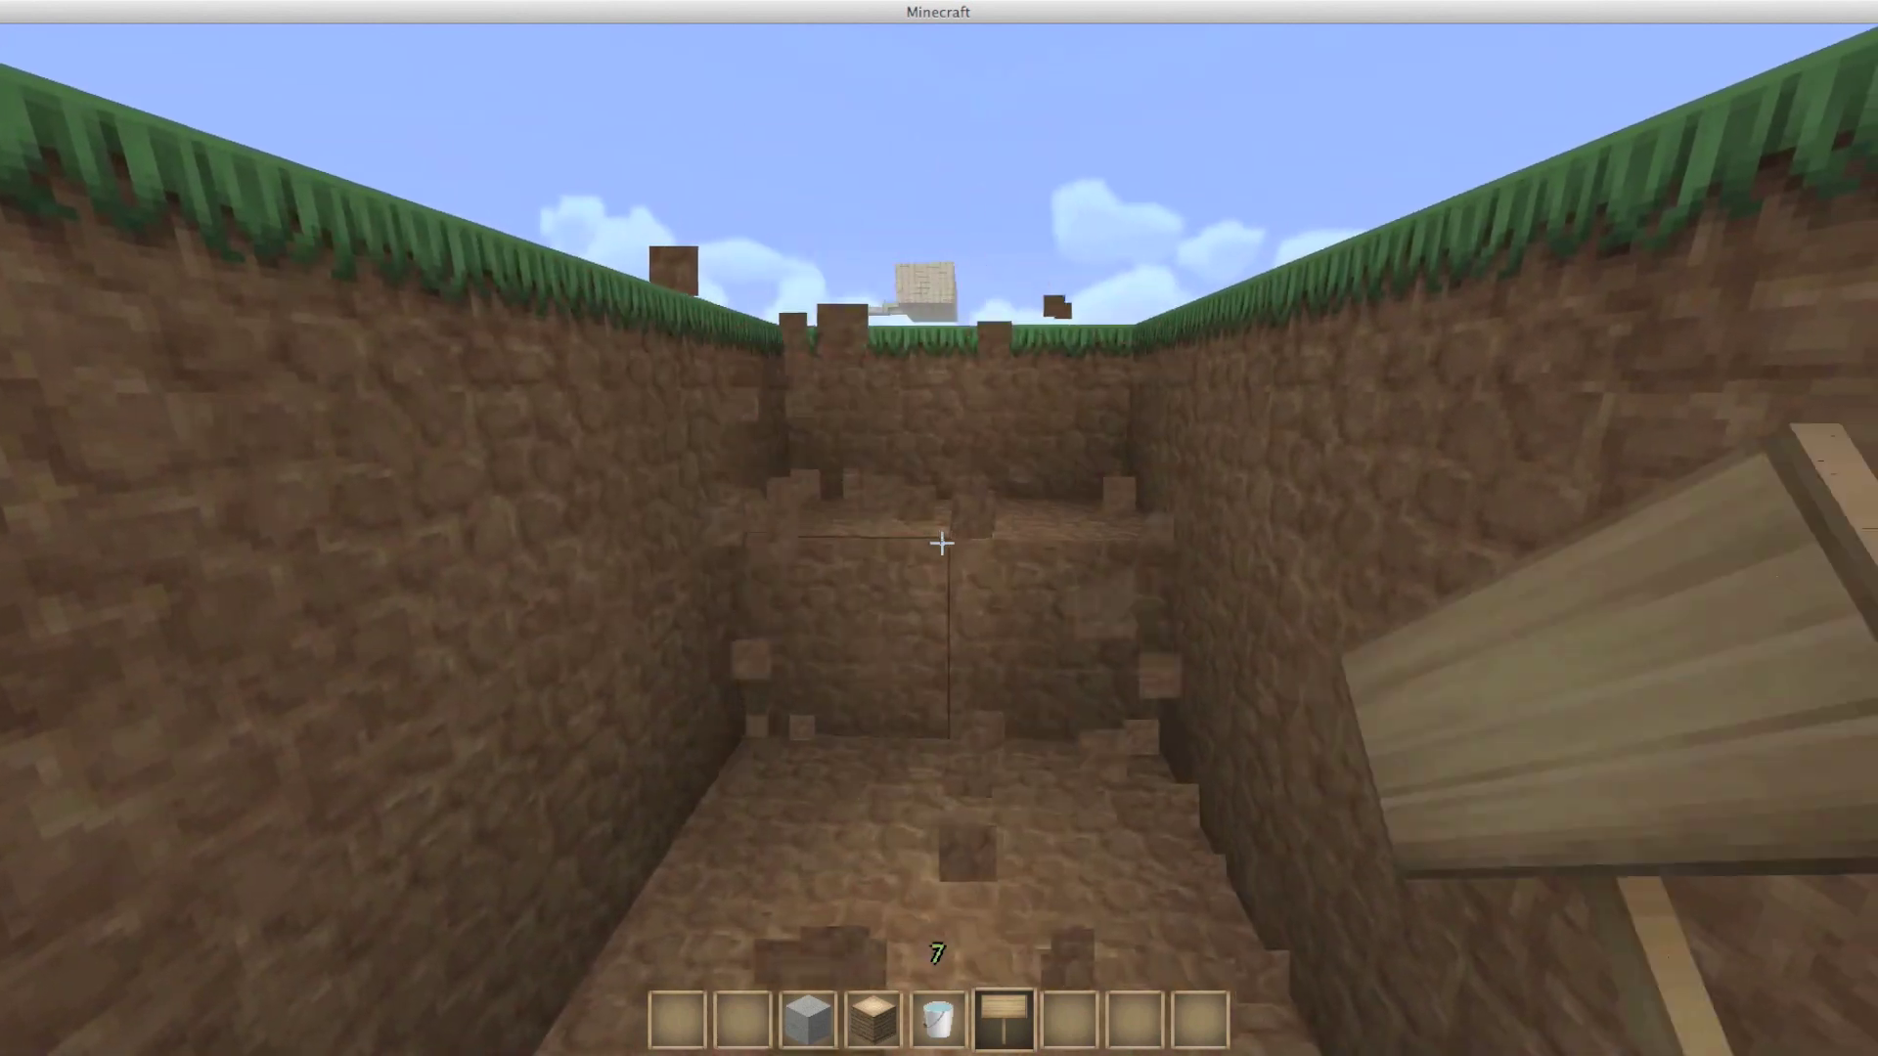
pyautogui.click(939, 543)
pyautogui.press('5')
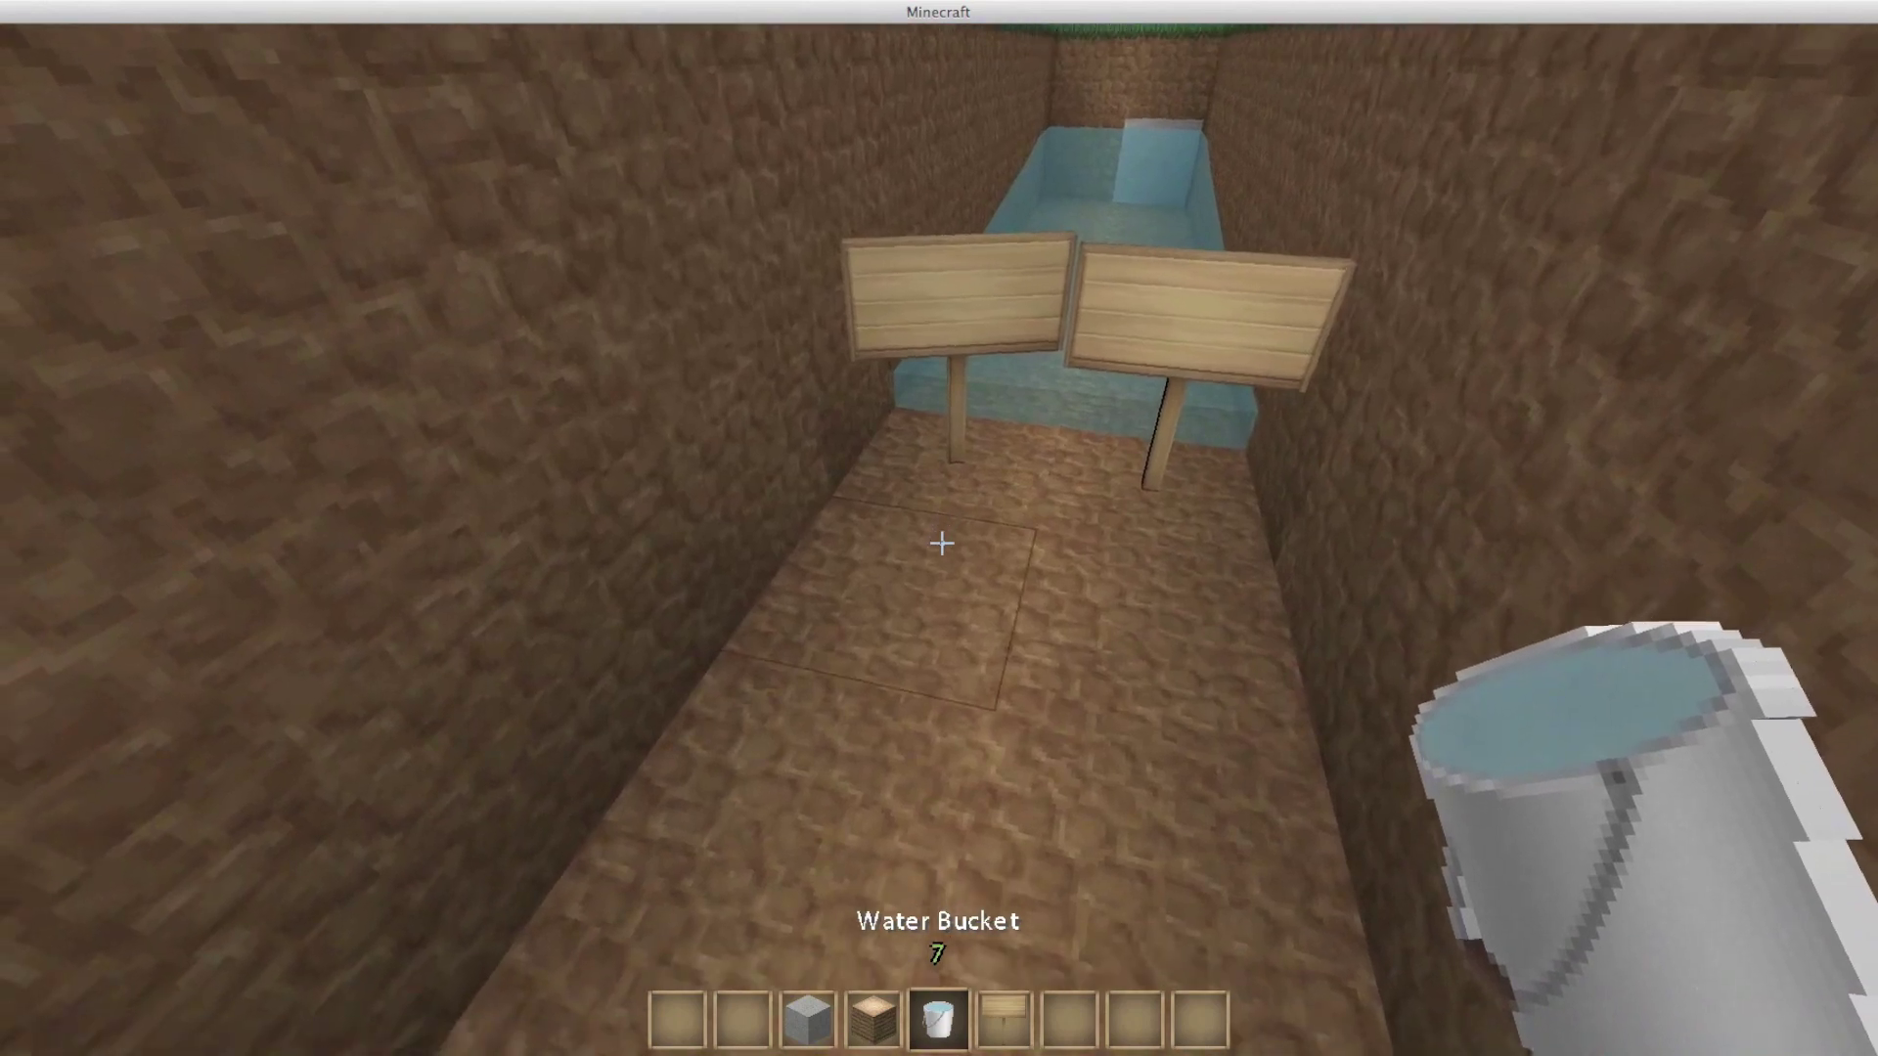
pyautogui.rightClick(940, 542)
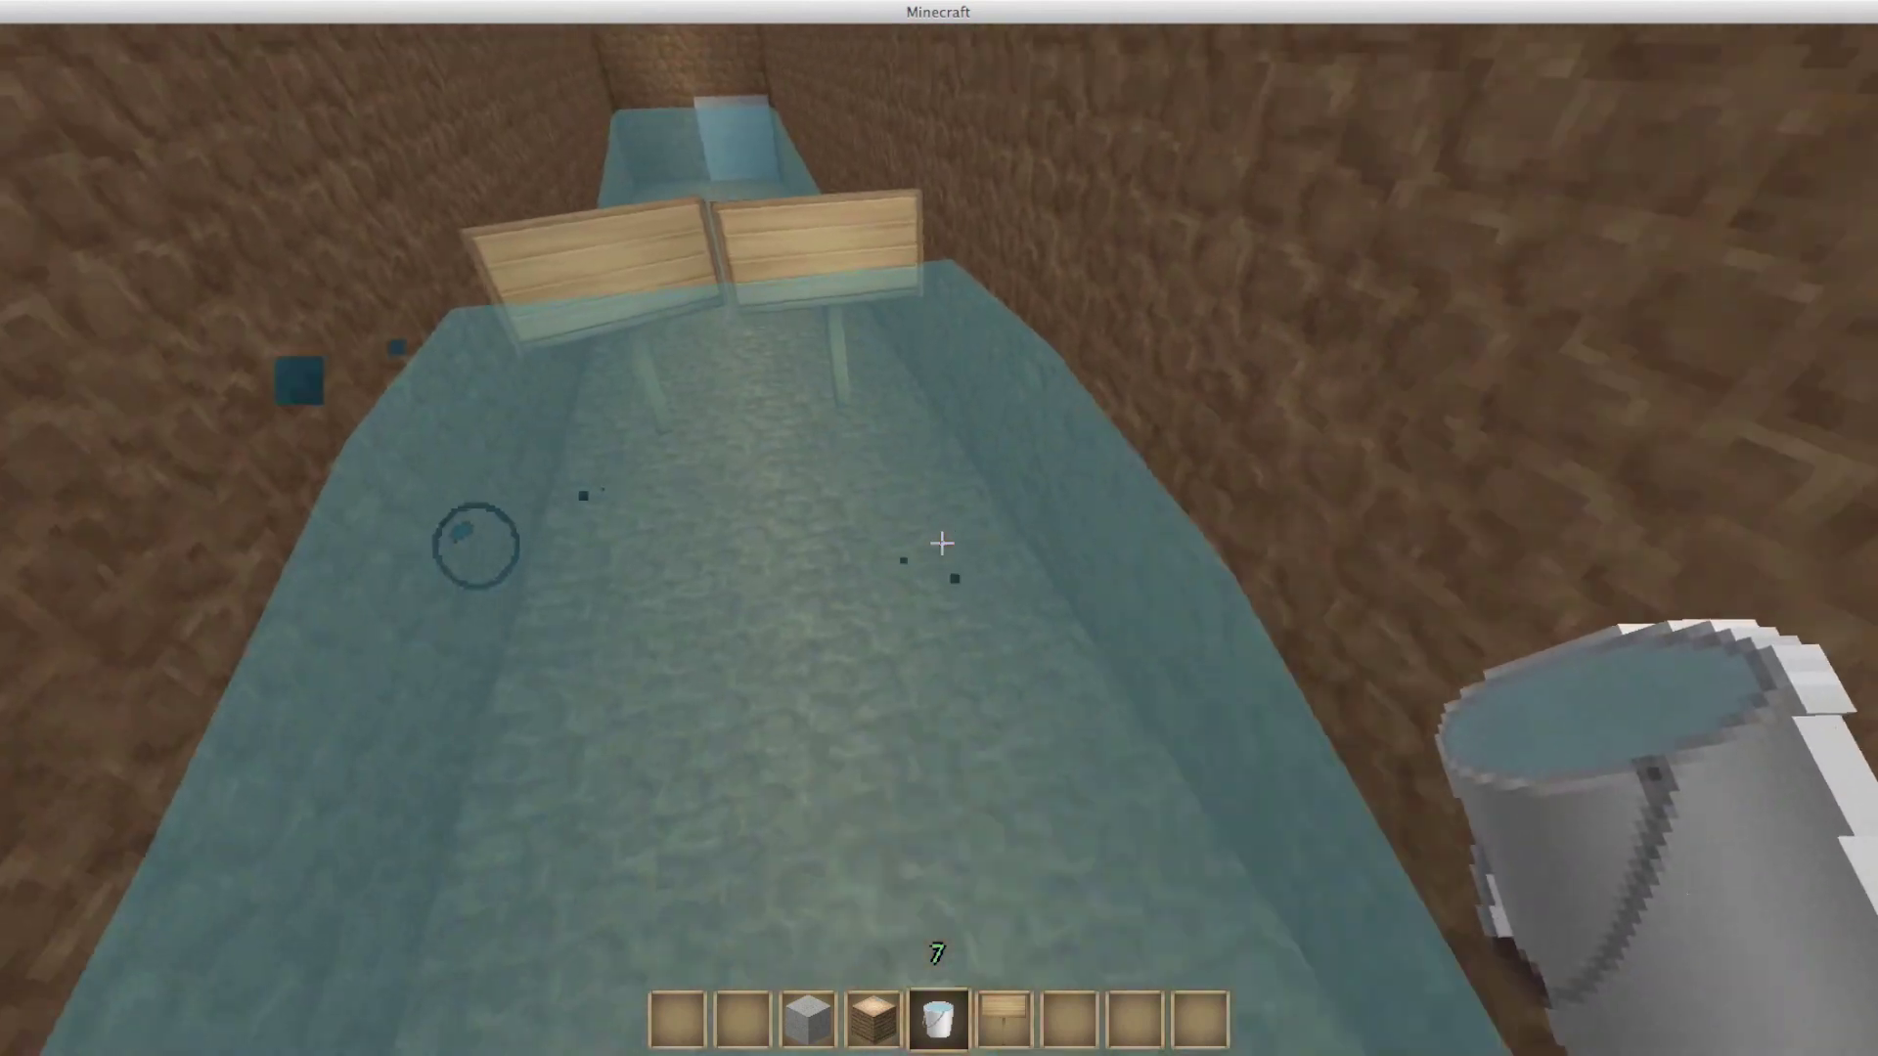
# - Take the signs in hand and climb out of the trench onto the grass
pyautogui.press('6')
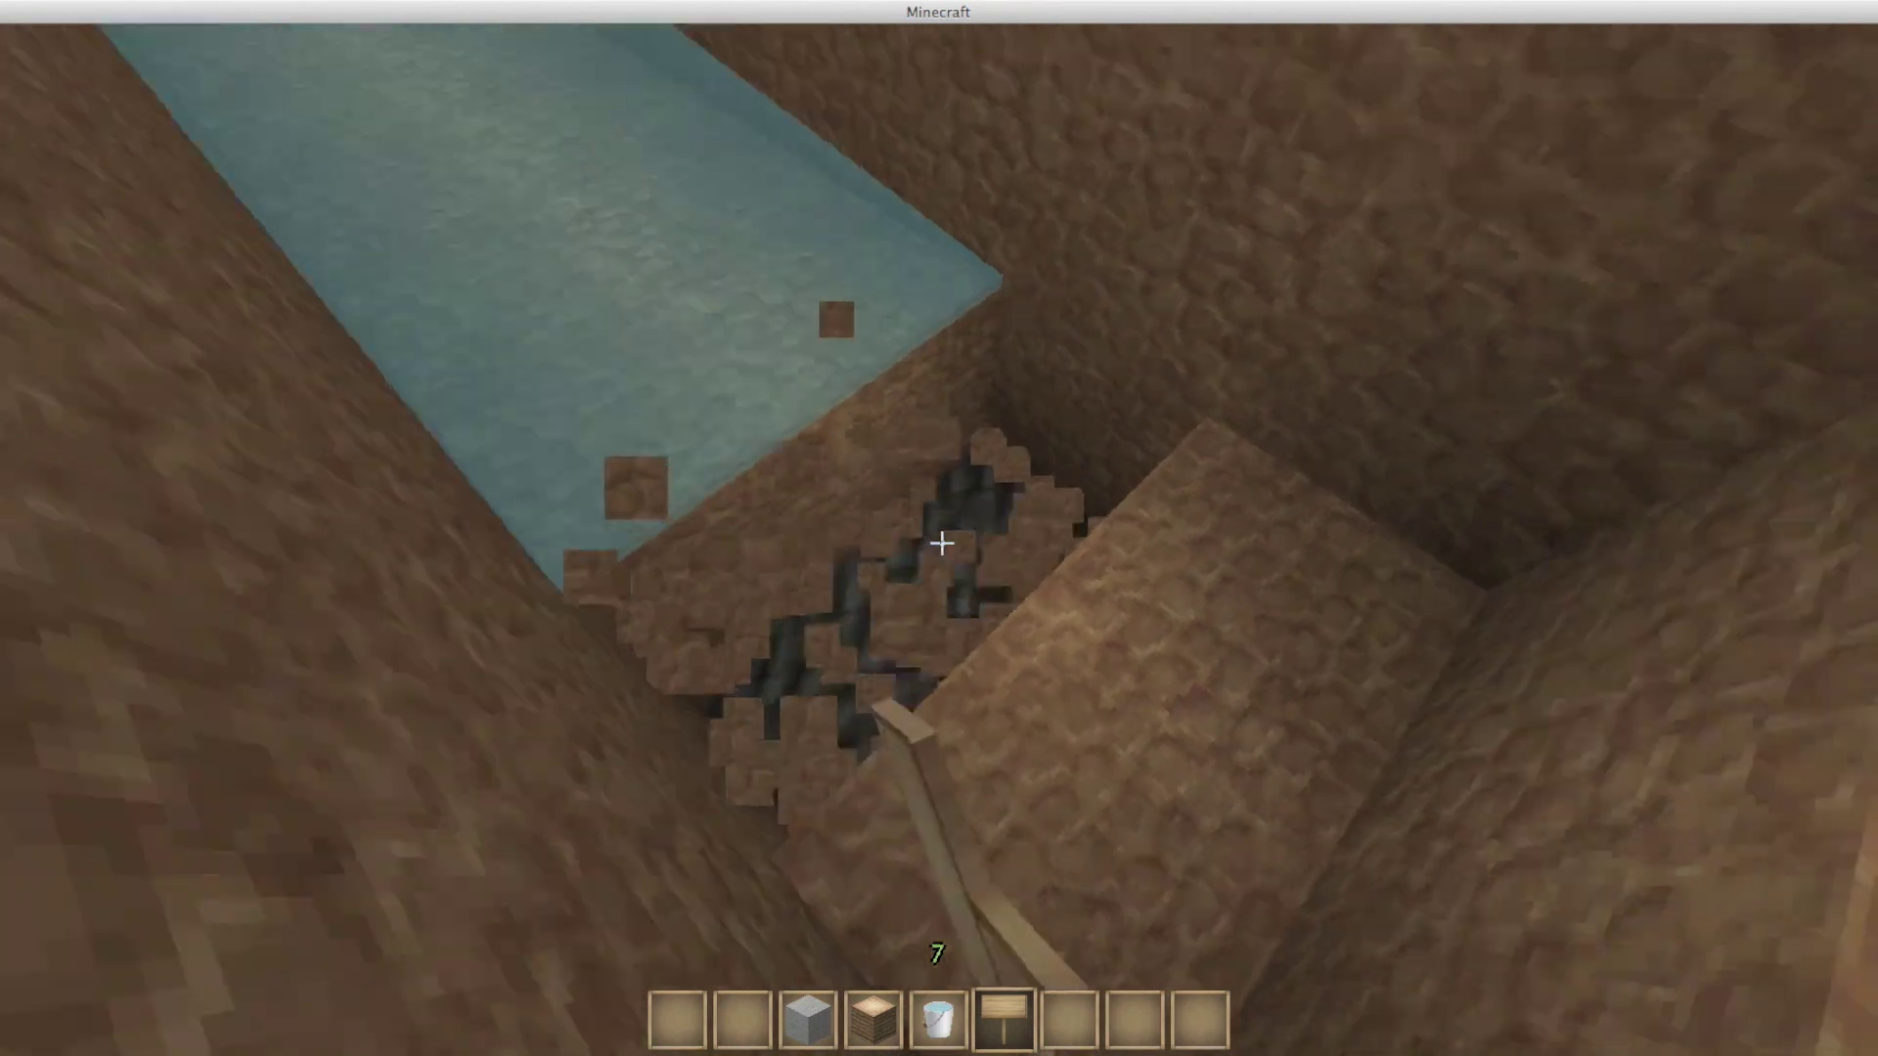
pyautogui.press('space')
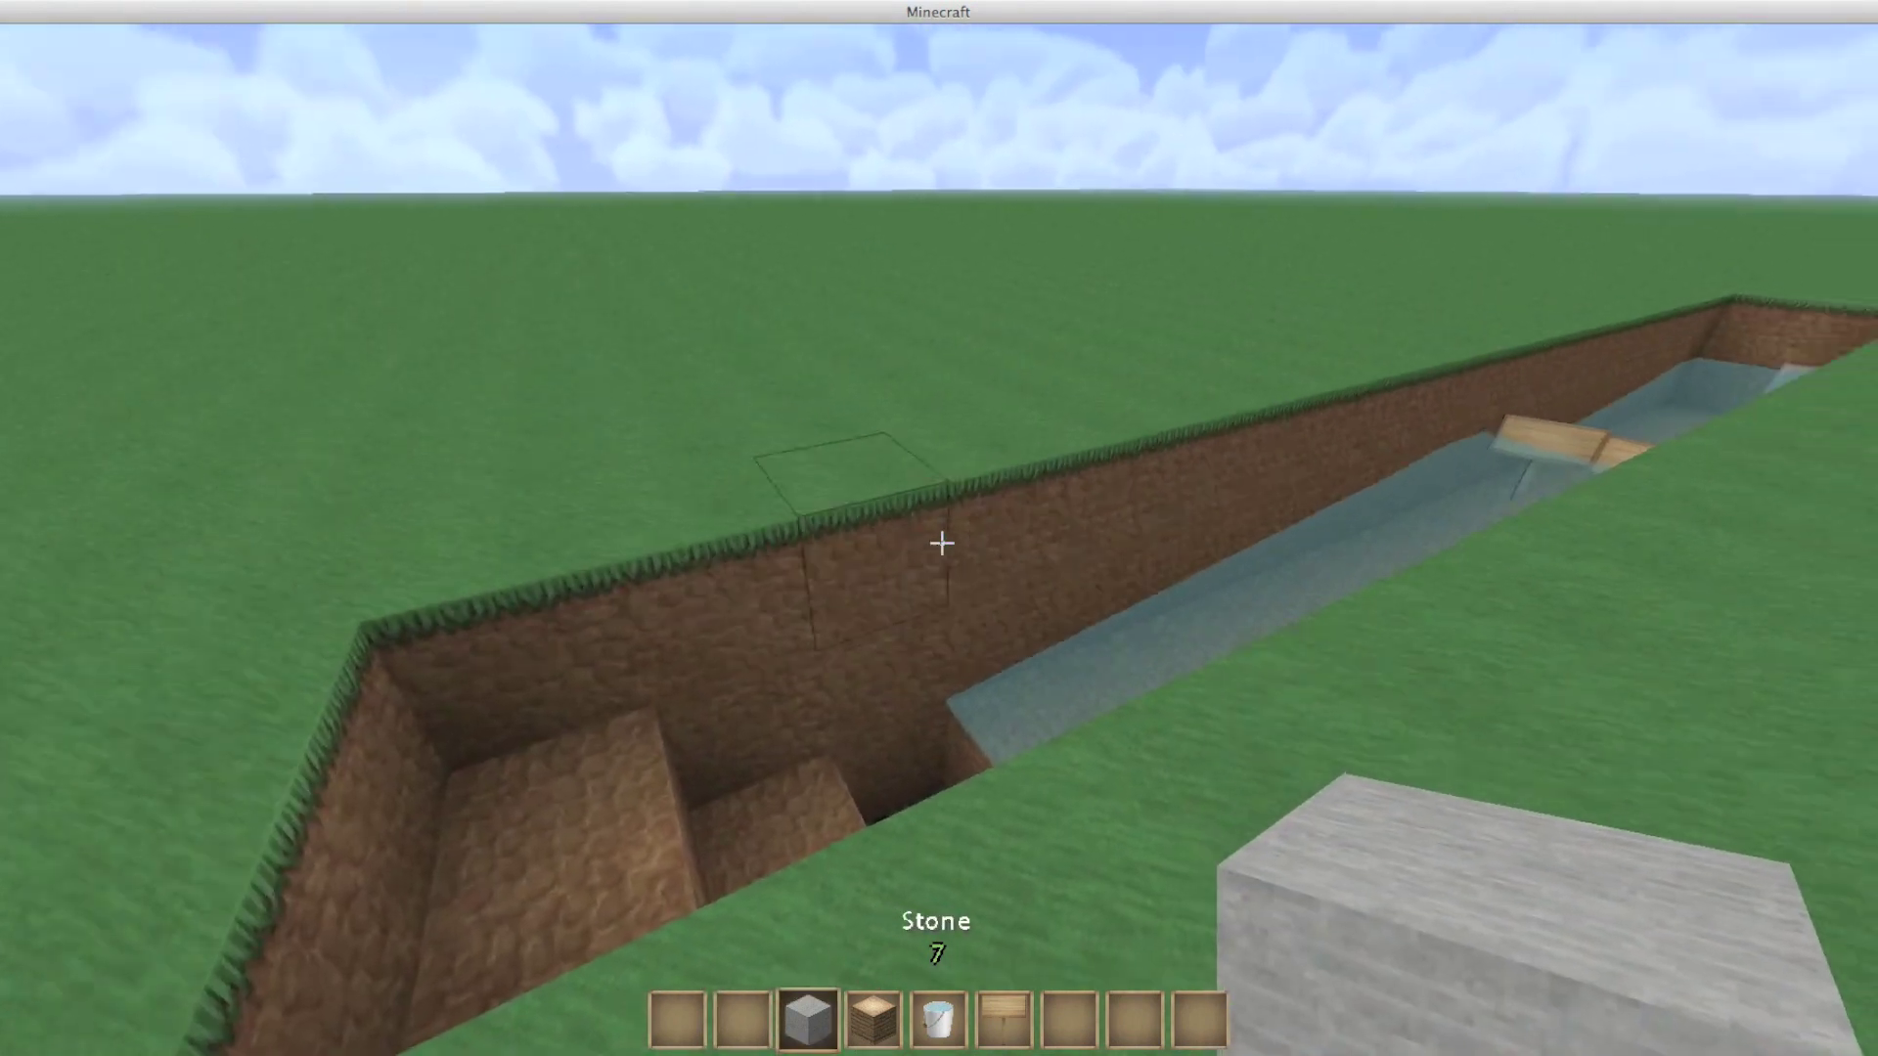
# - Lay a row of stone blocks along the trench, replacing a misplaced block
pyautogui.press('w')
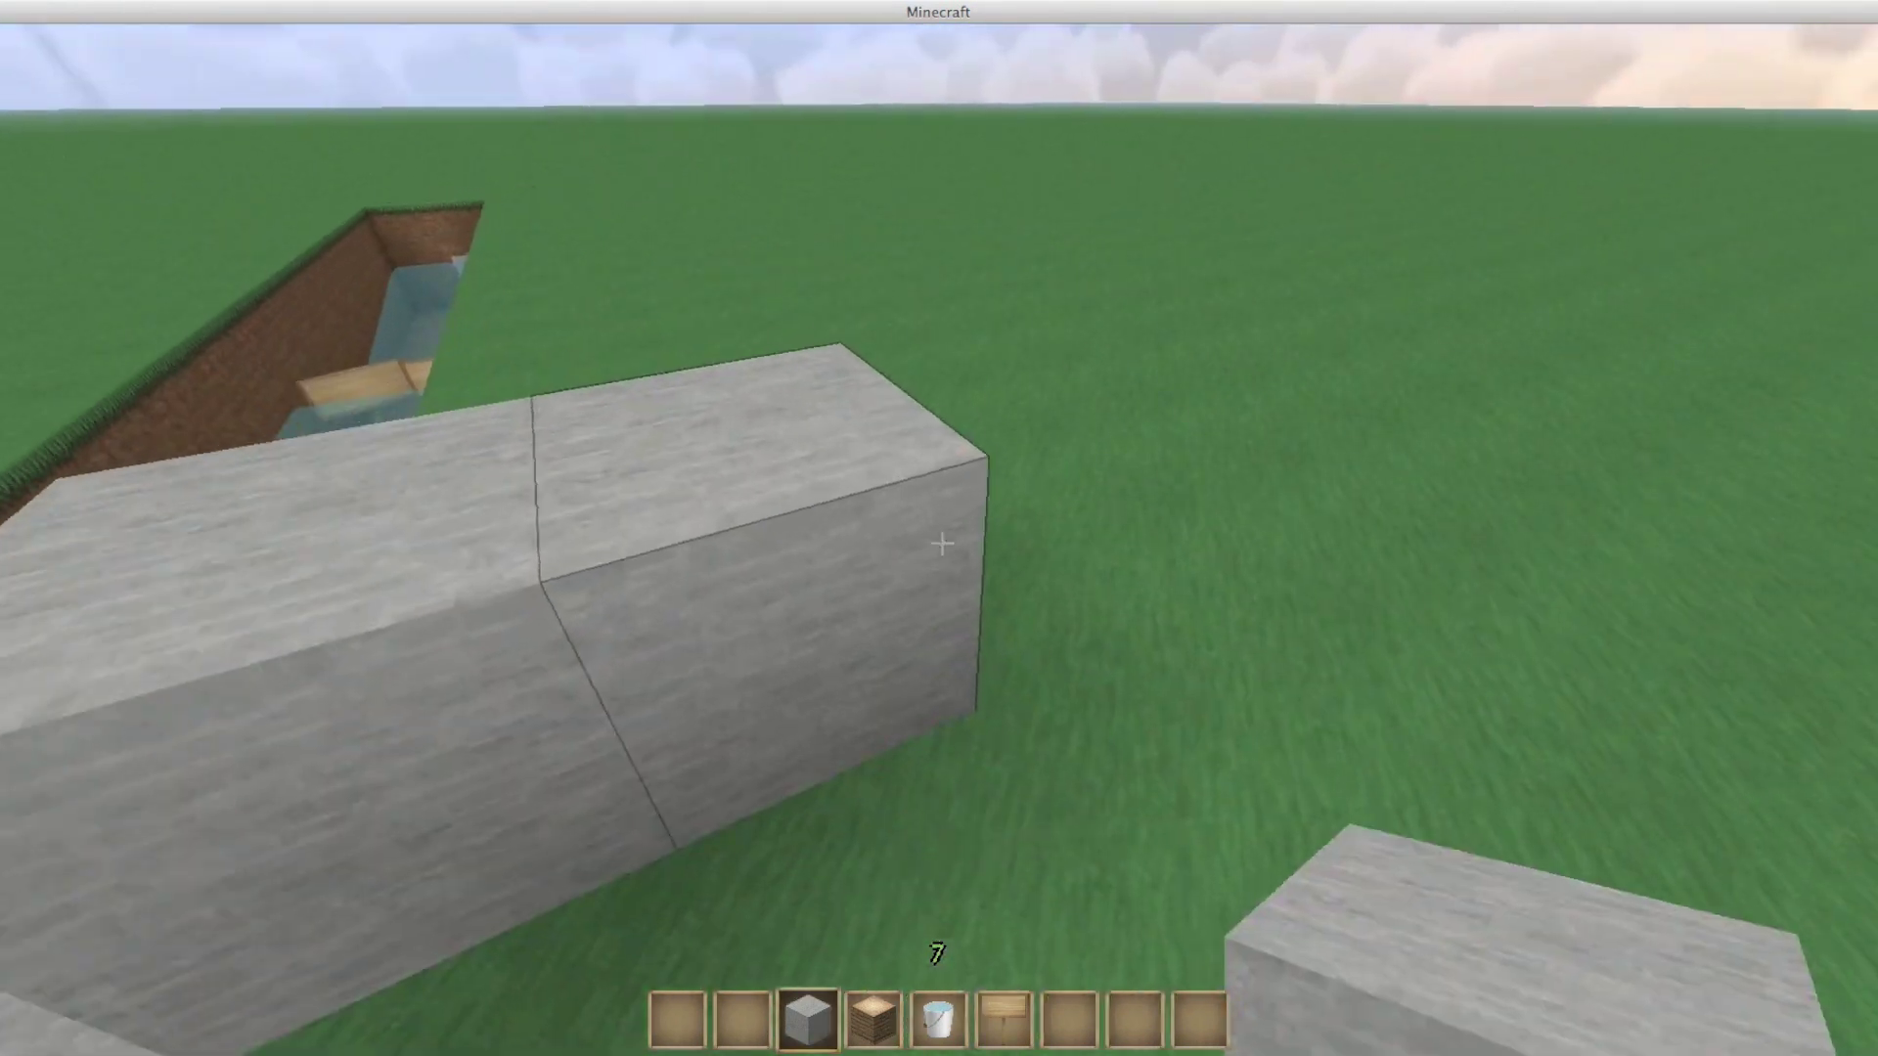
pyautogui.click(940, 543)
pyautogui.rightClick(940, 544)
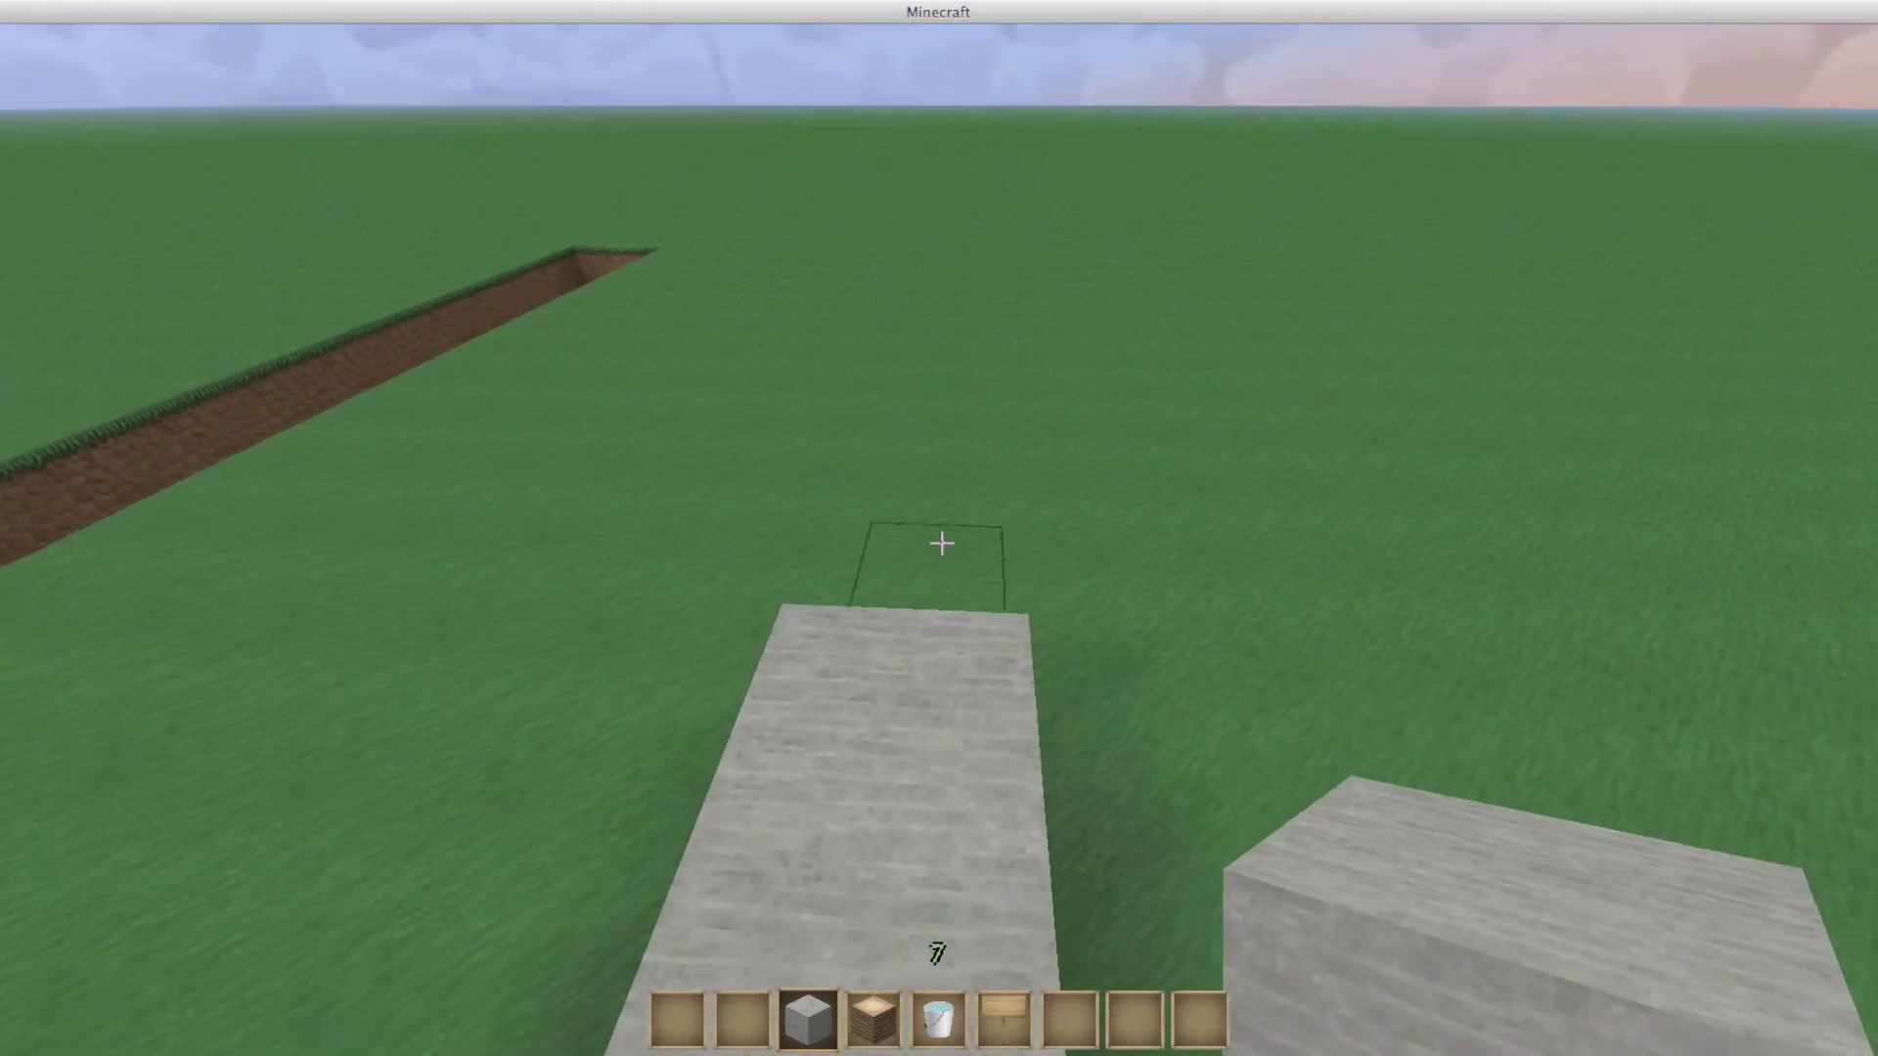
pyautogui.rightClick(940, 543)
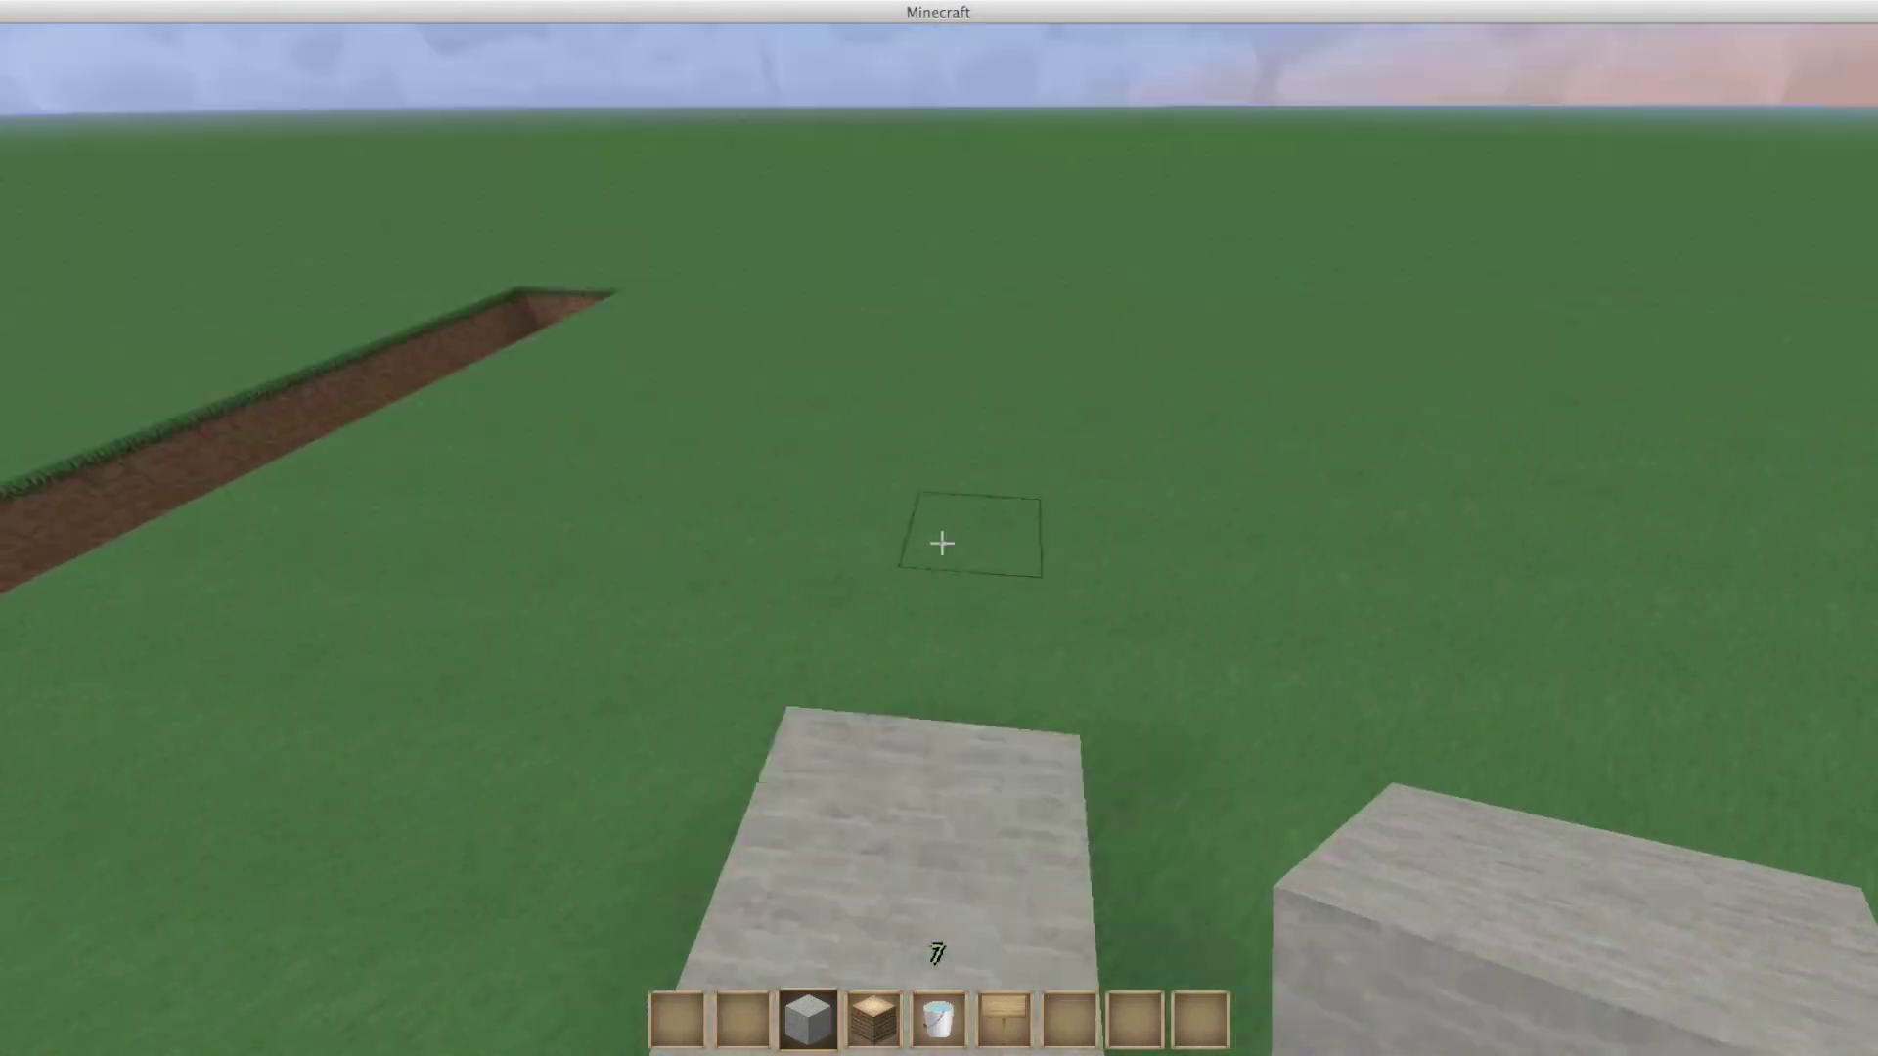
pyautogui.rightClick(940, 543)
pyautogui.rightClick(940, 543)
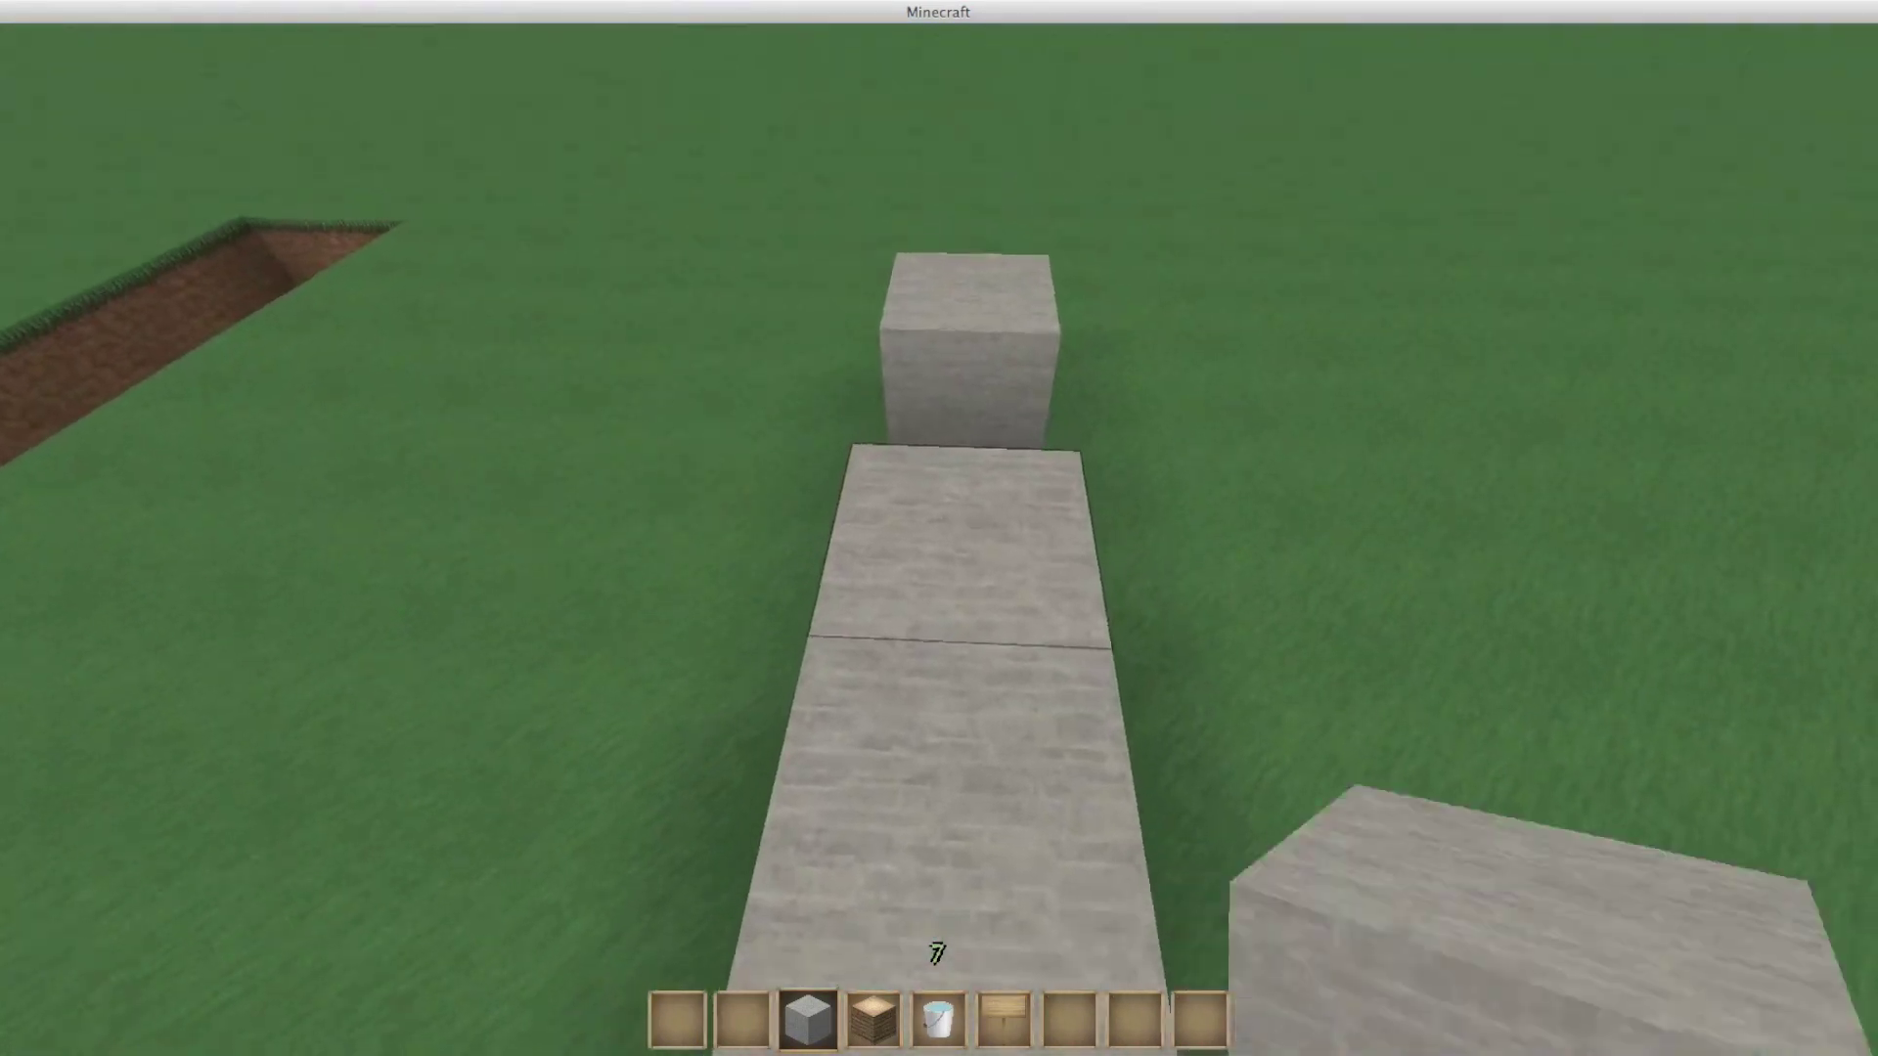
# - Start a second stone wall line and fill the corner and grass gaps
pyautogui.click(940, 542)
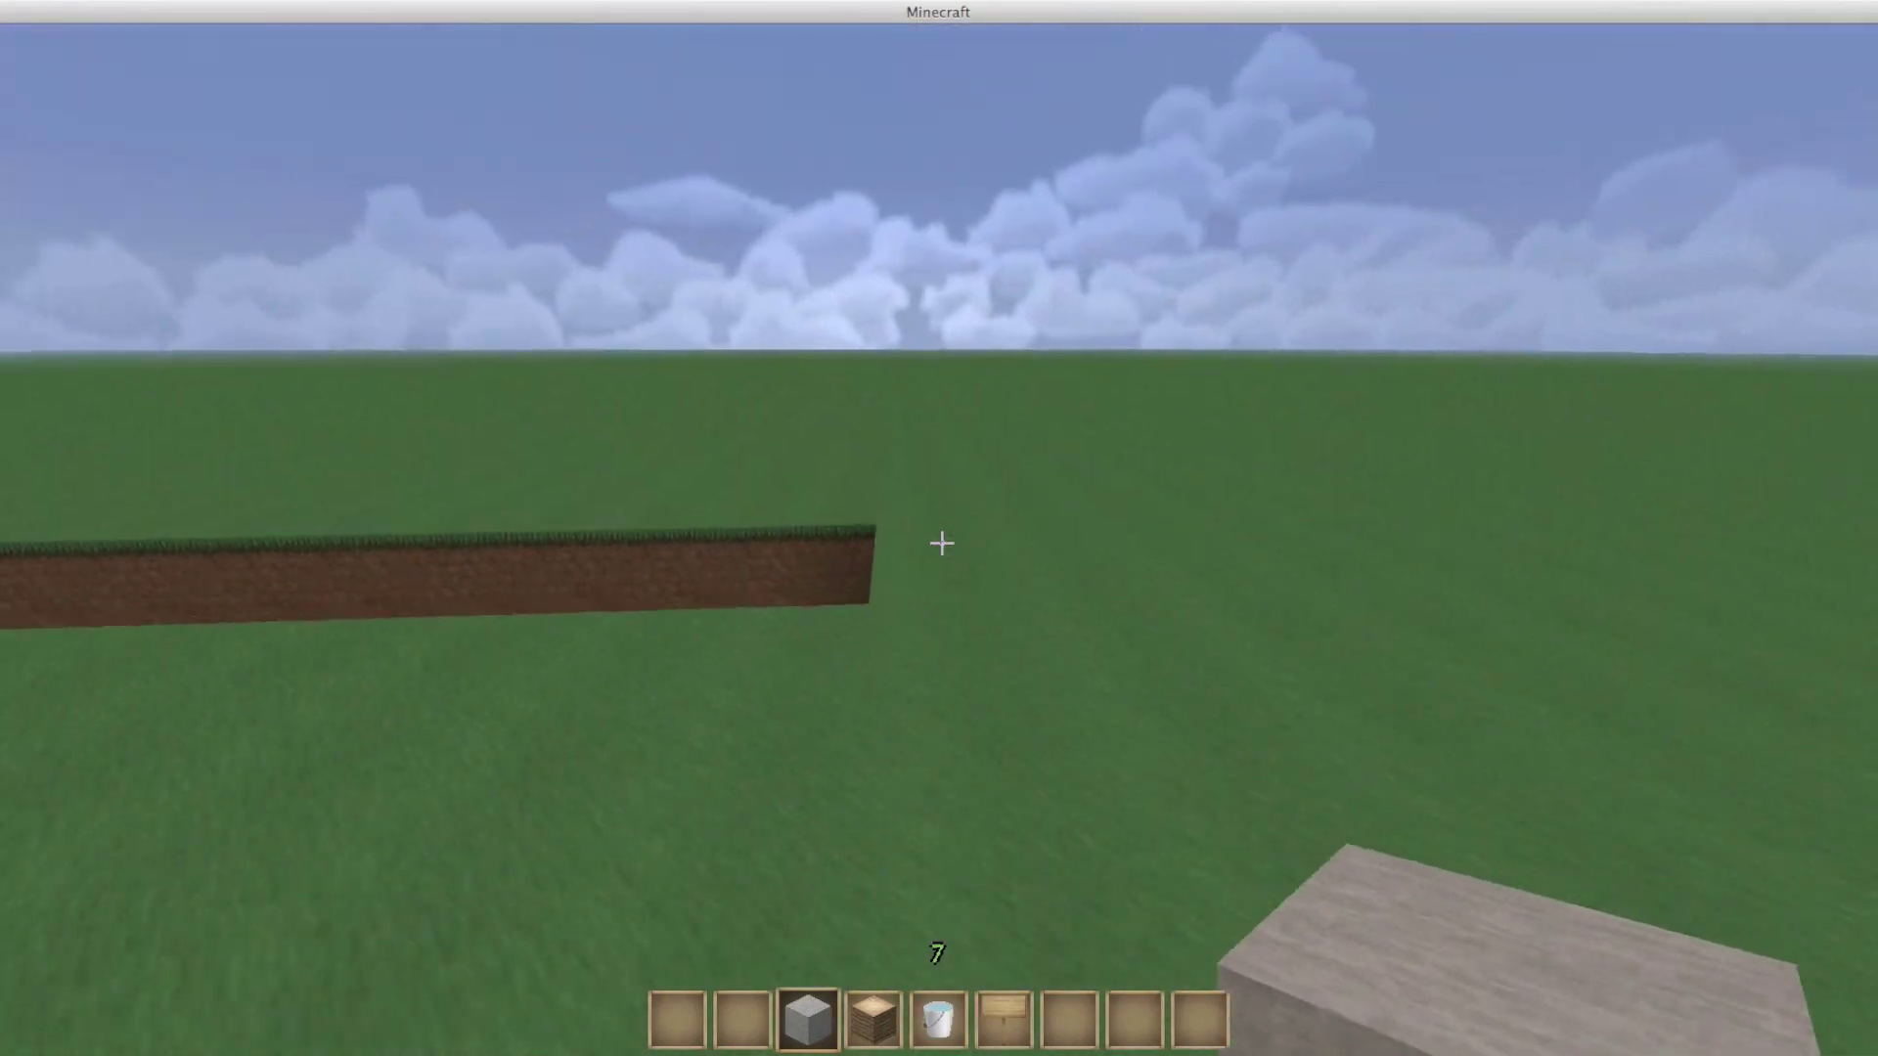
pyautogui.rightClick(940, 543)
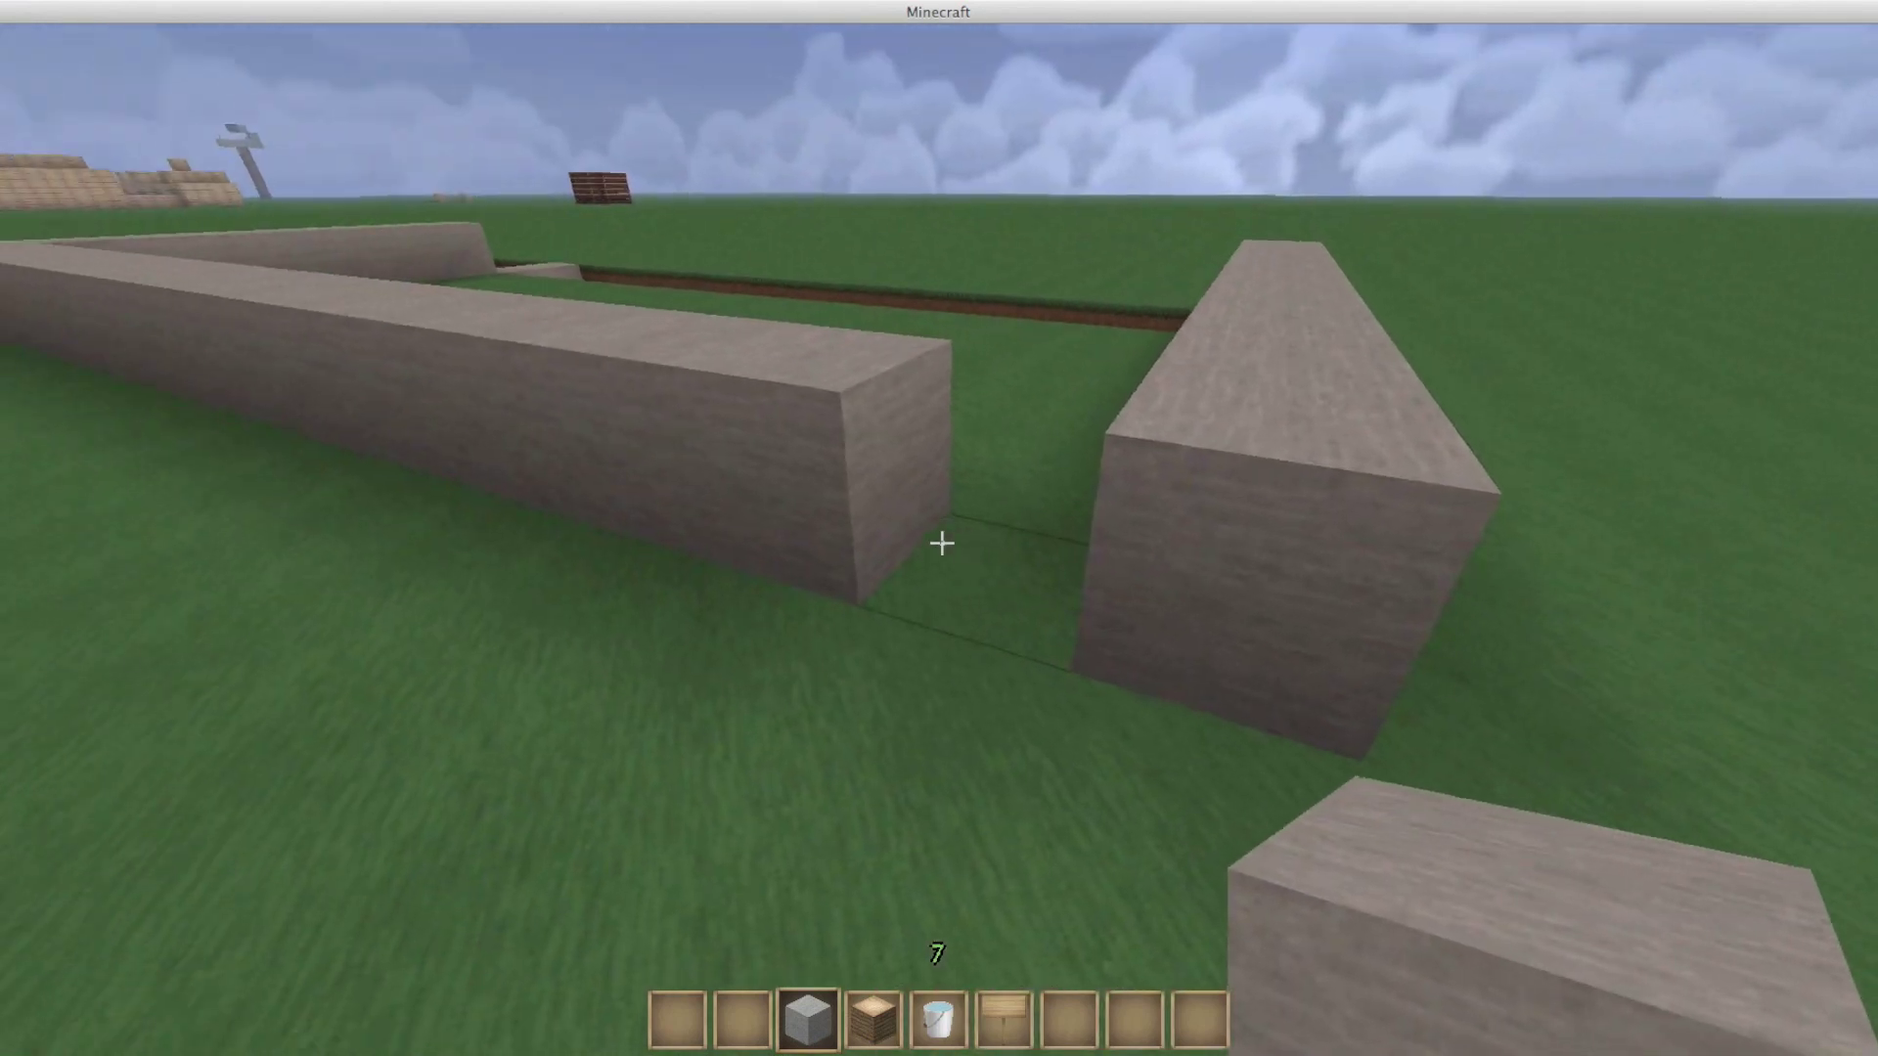
pyautogui.rightClick(940, 543)
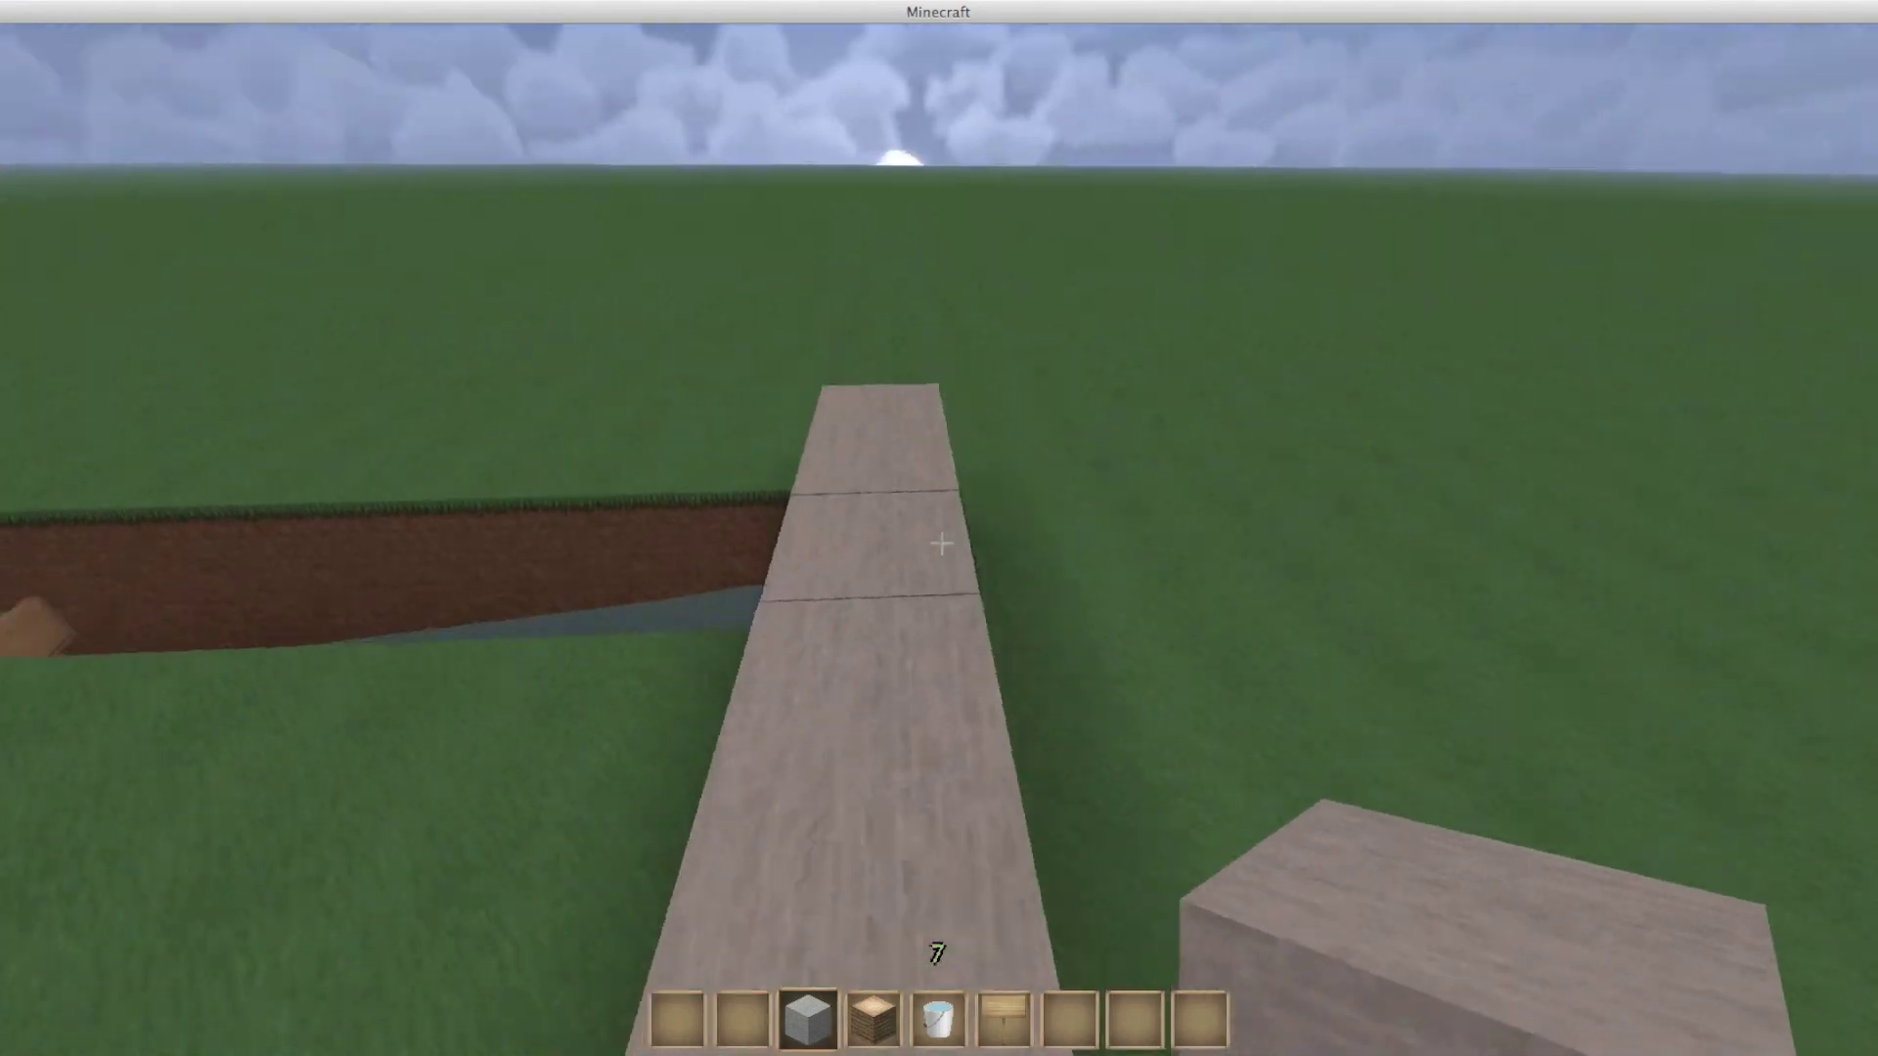
pyautogui.rightClick(940, 542)
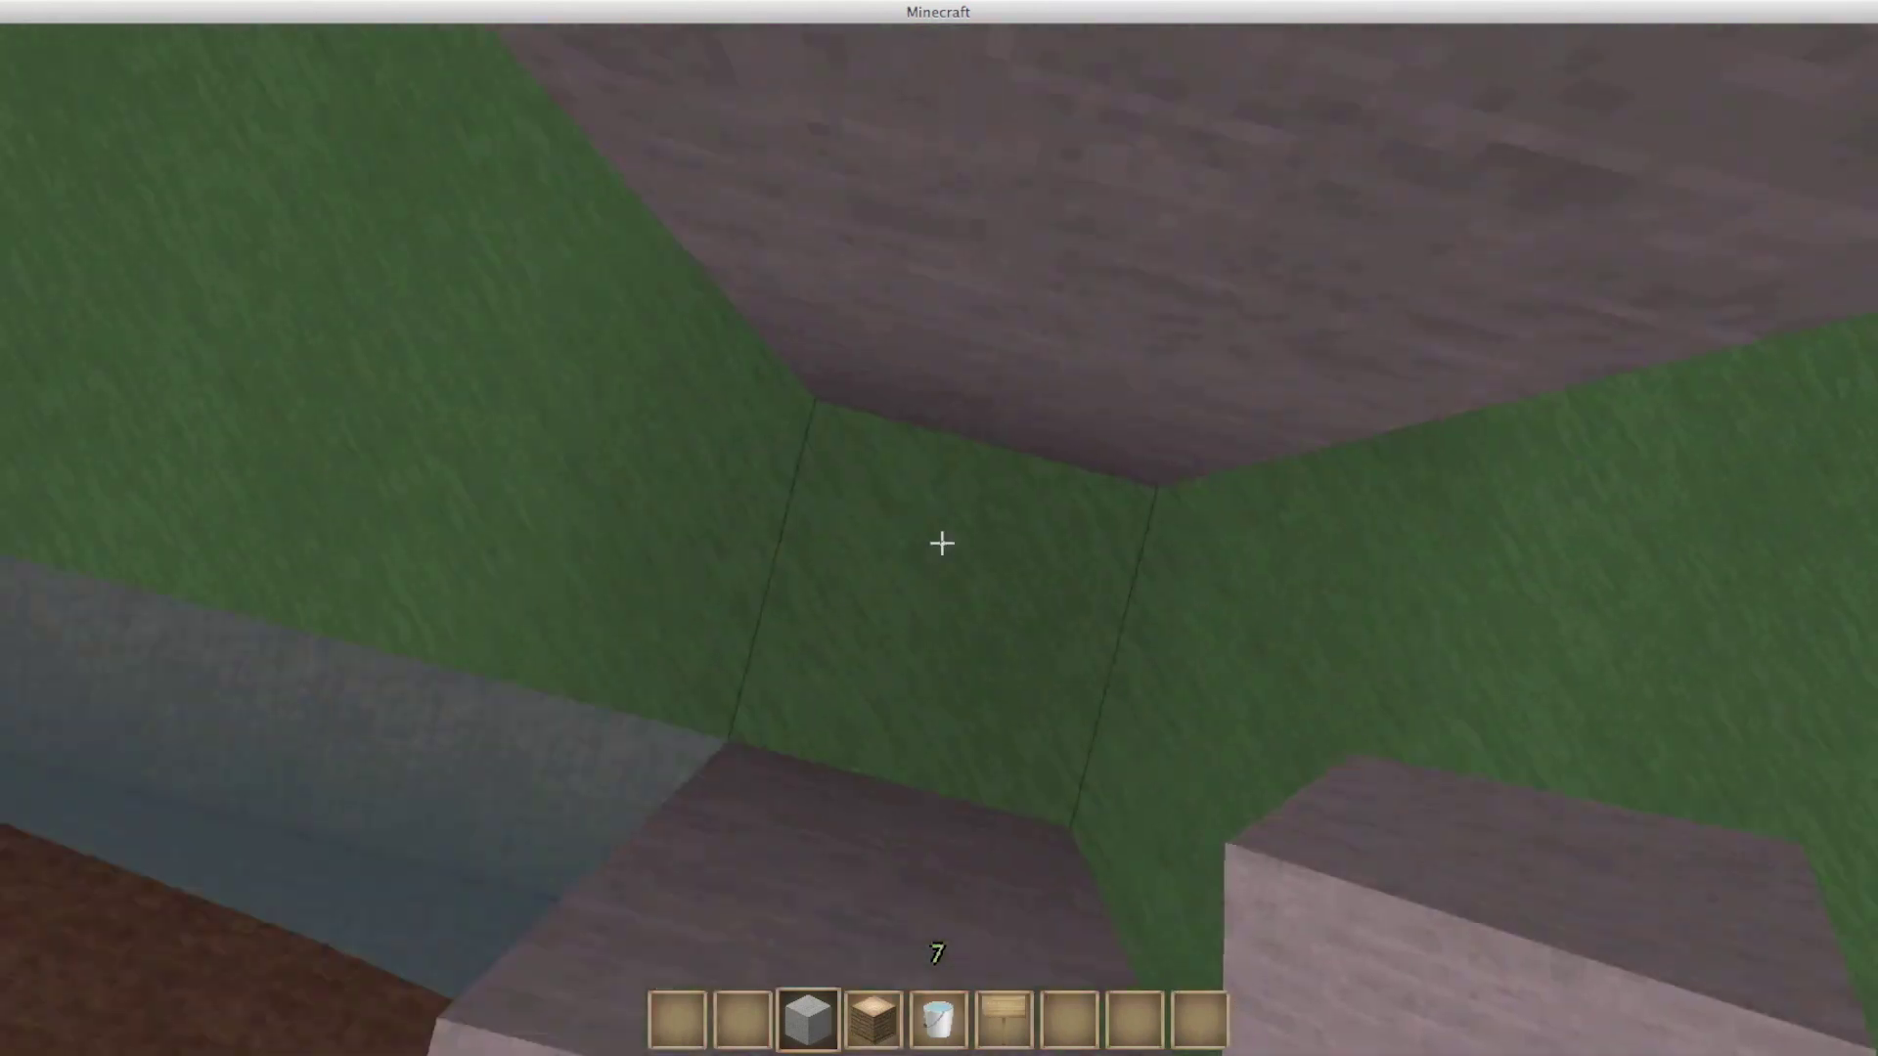
pyautogui.rightClick(940, 543)
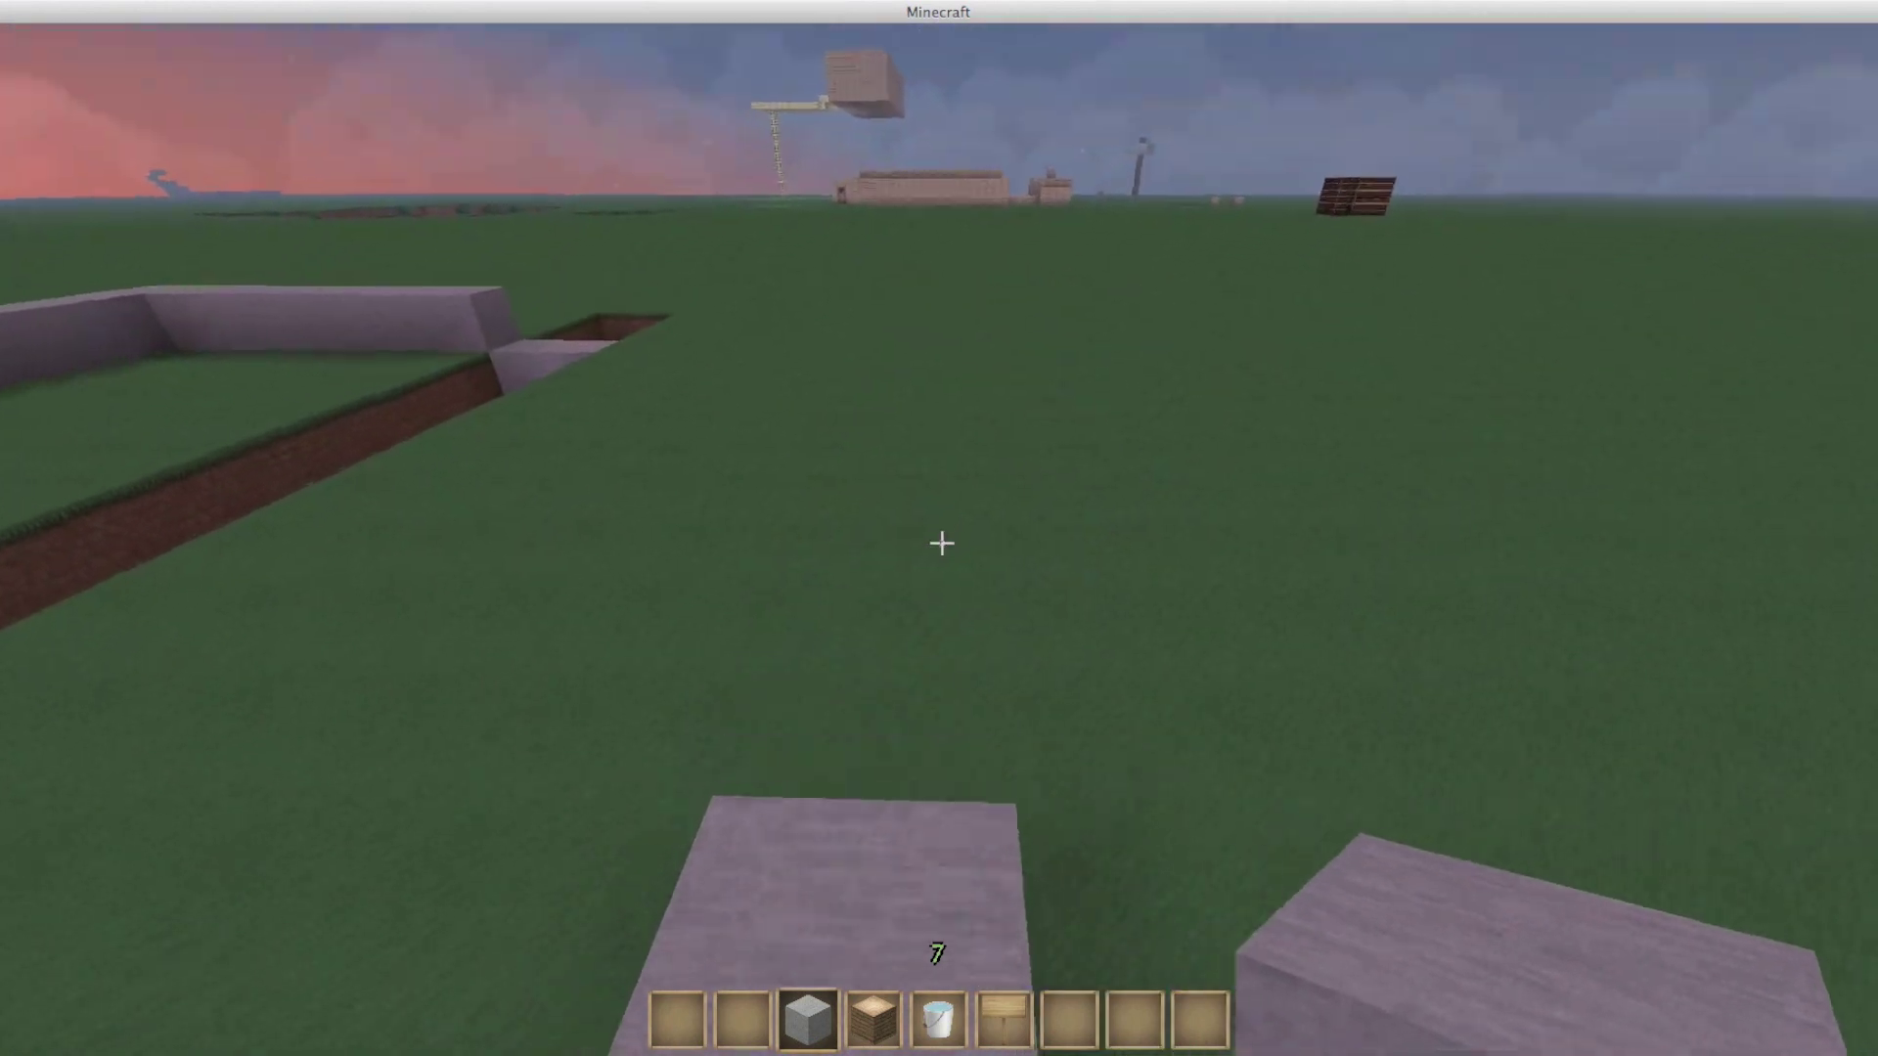
# - Join the lone stone block to the wall and extend the wall end
pyautogui.rightClick(940, 542)
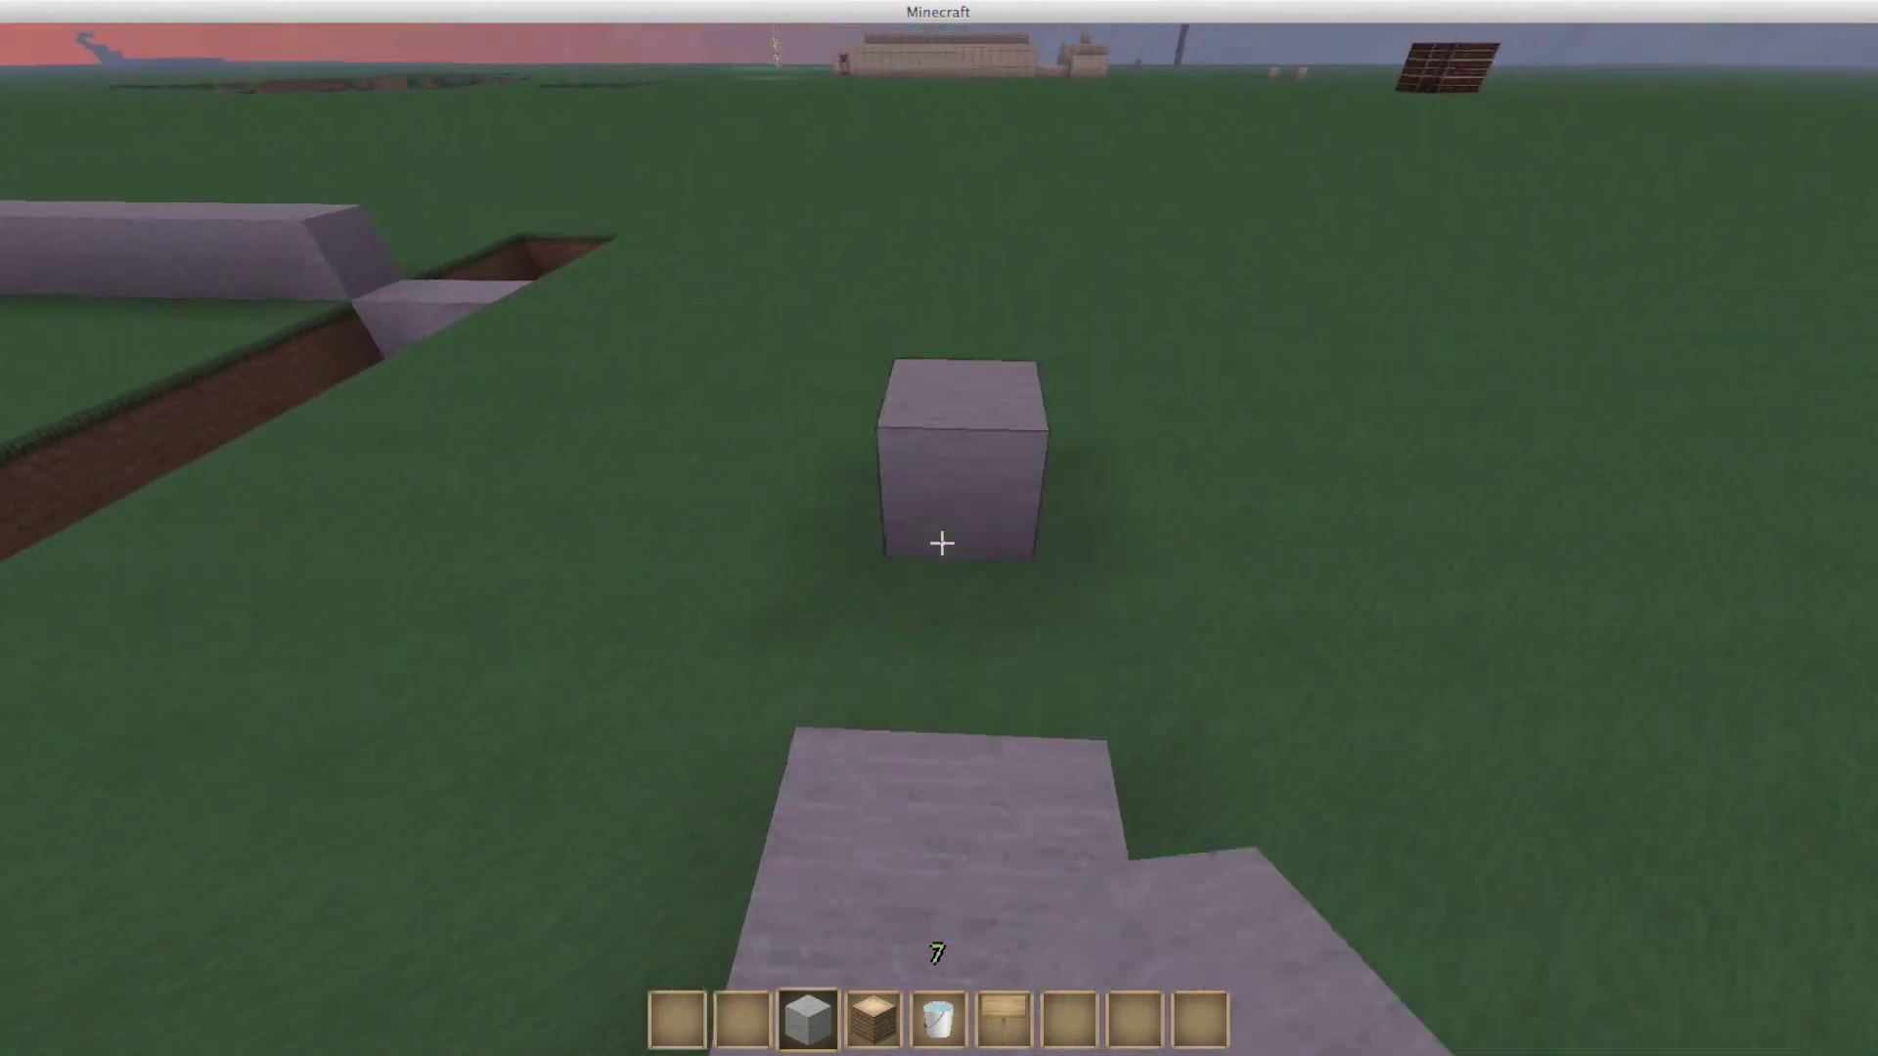
pyautogui.rightClick(940, 543)
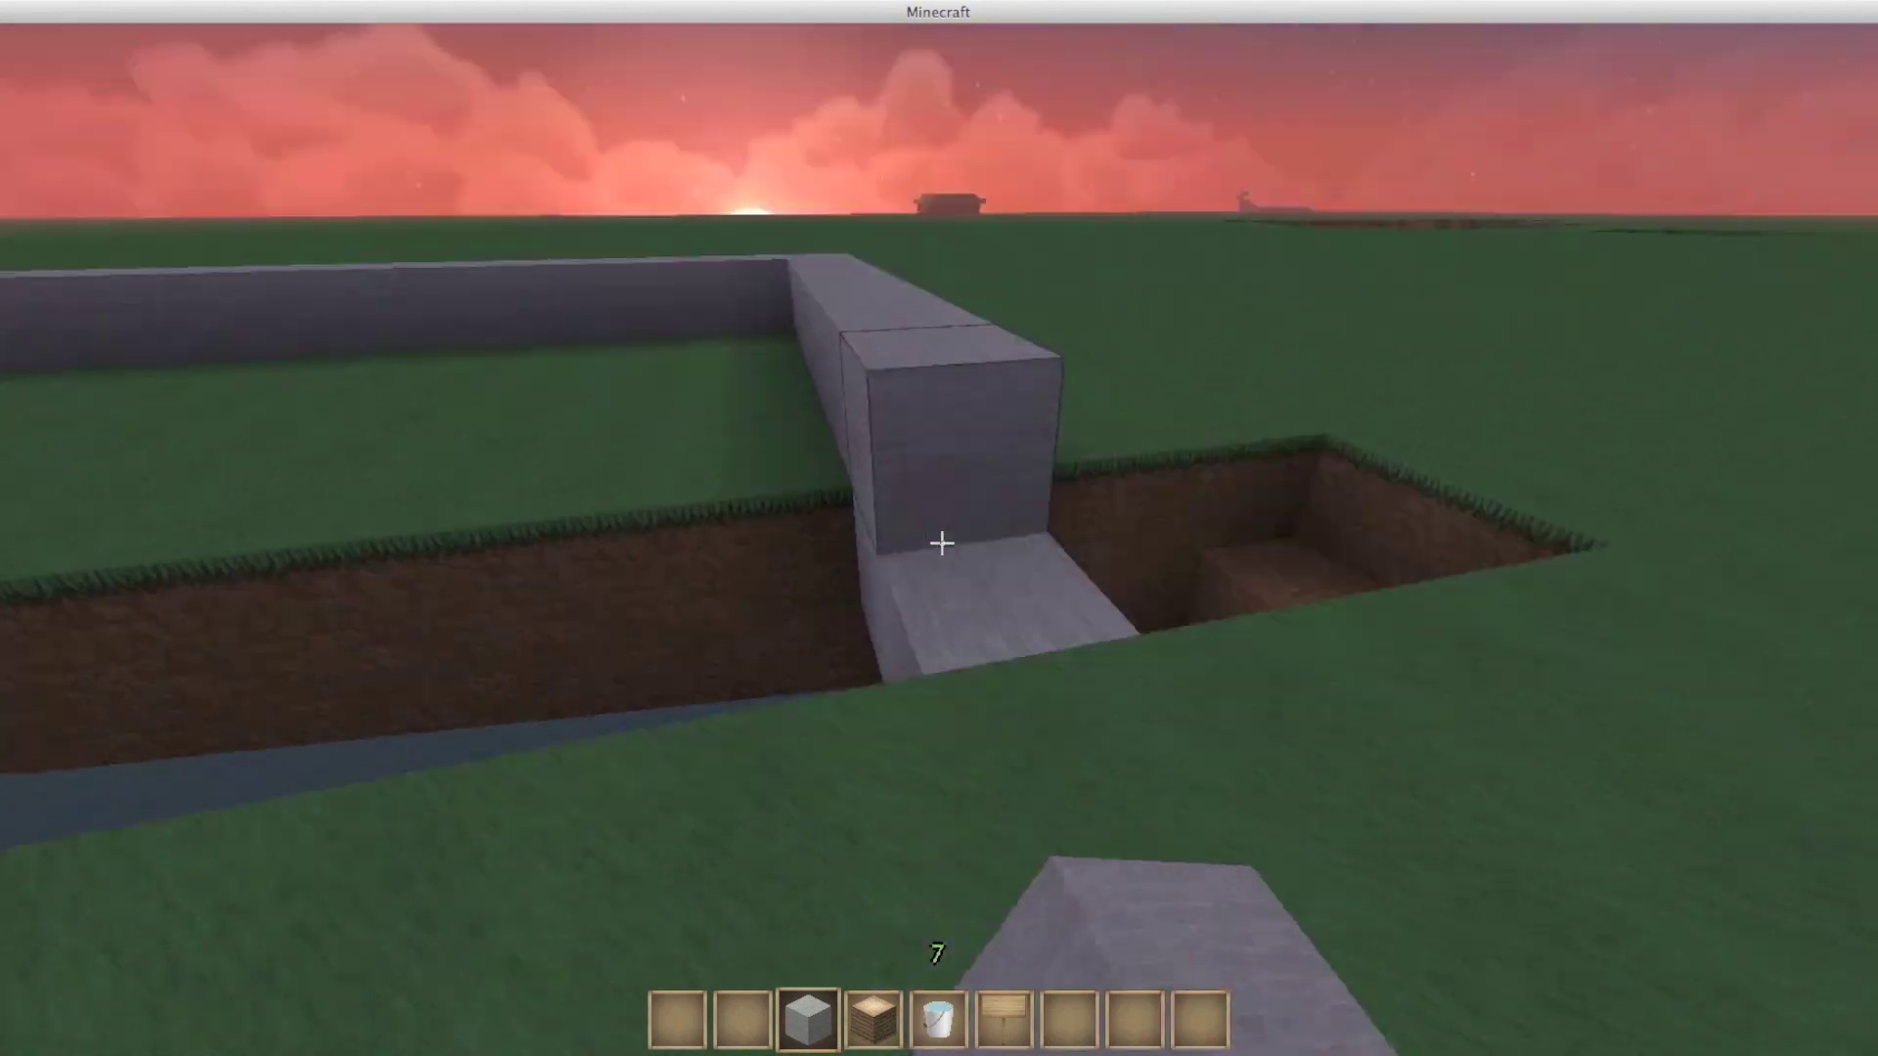
pyautogui.rightClick(940, 543)
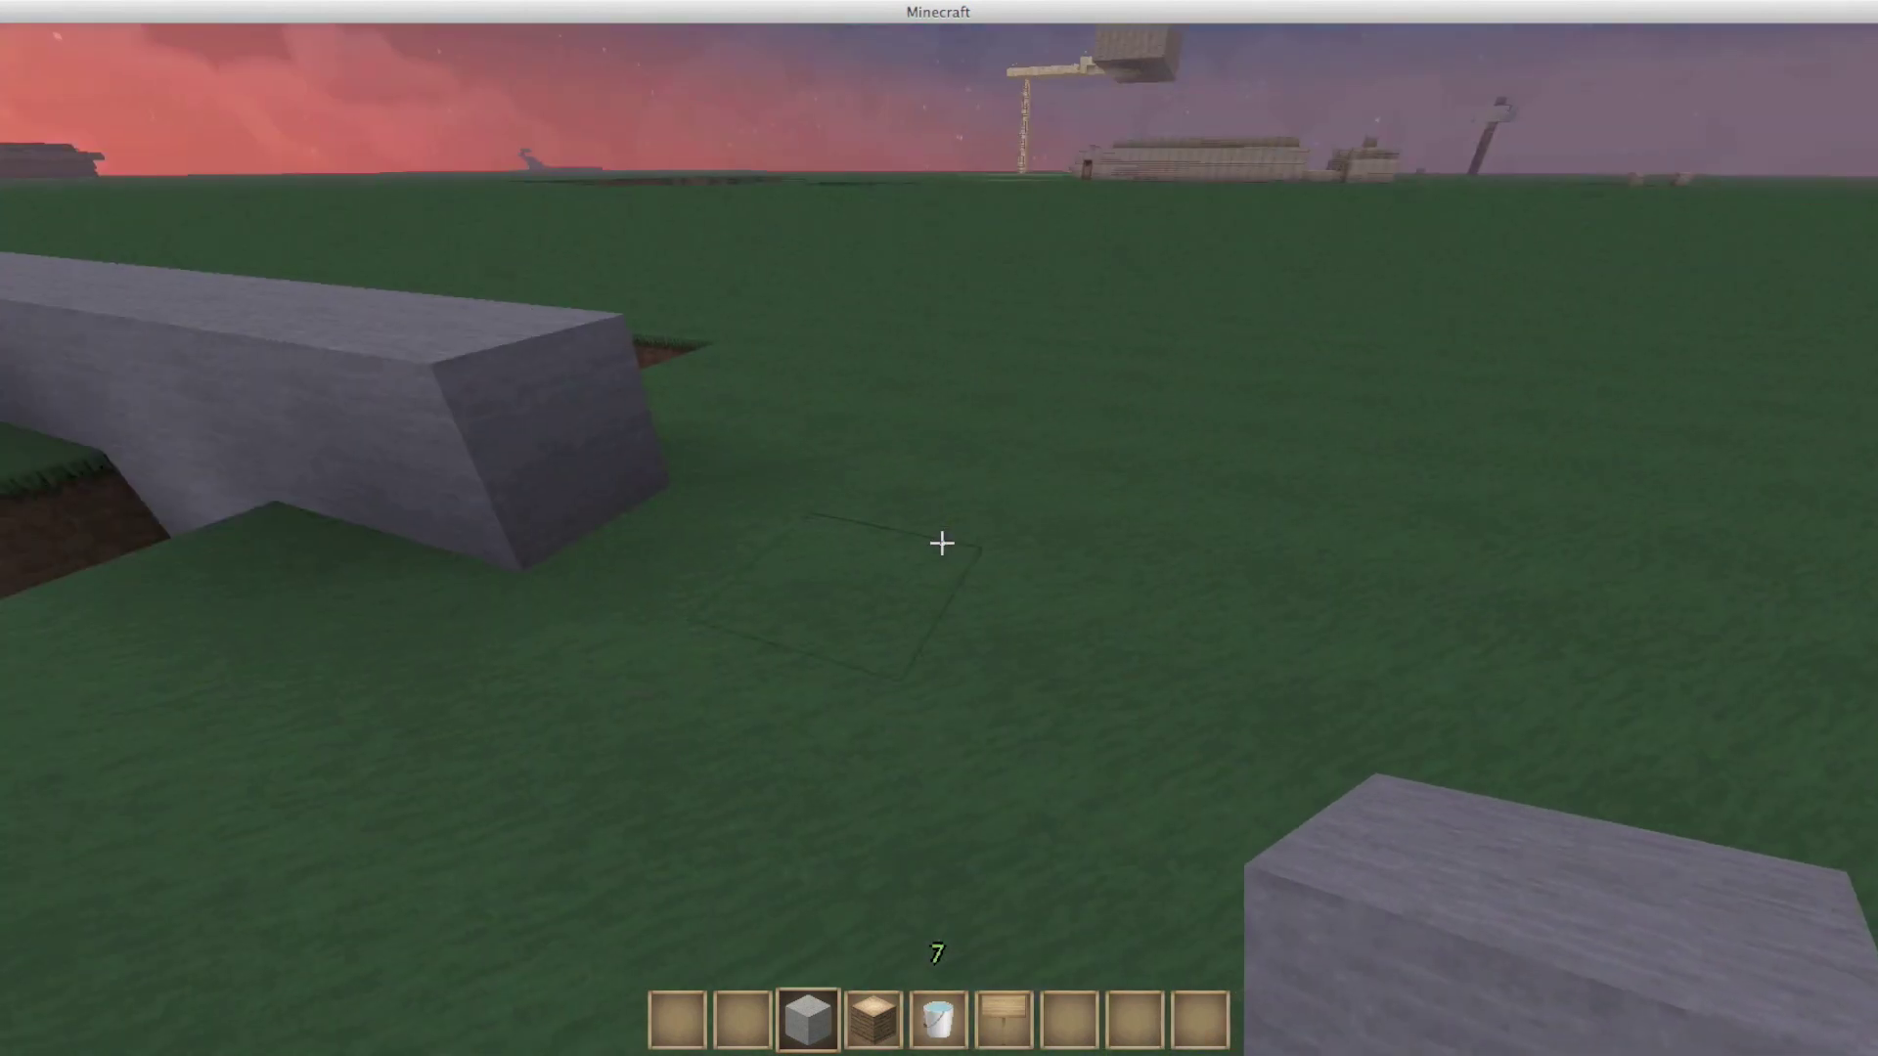
pyautogui.rightClick(940, 543)
pyautogui.rightClick(940, 543)
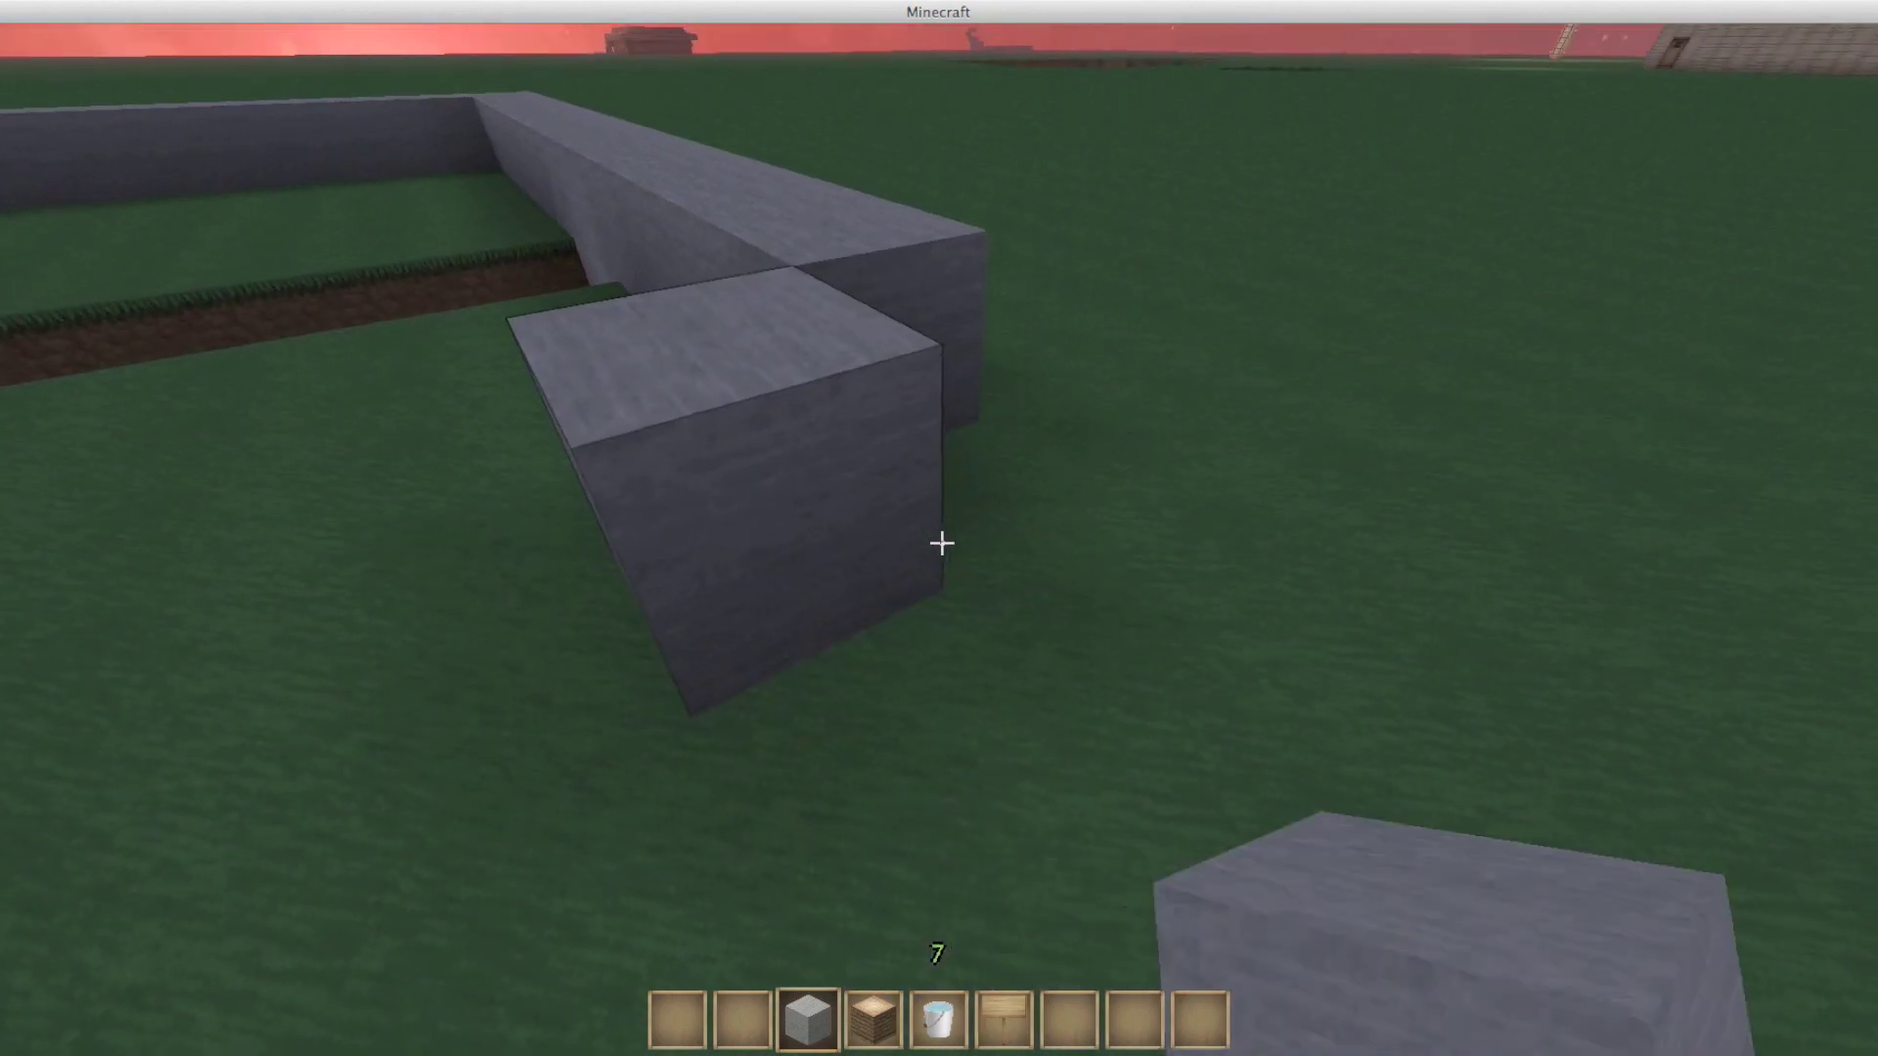
# - Replace misplaced stone blocks beside the wall and inside the enclosure
pyautogui.click(940, 542)
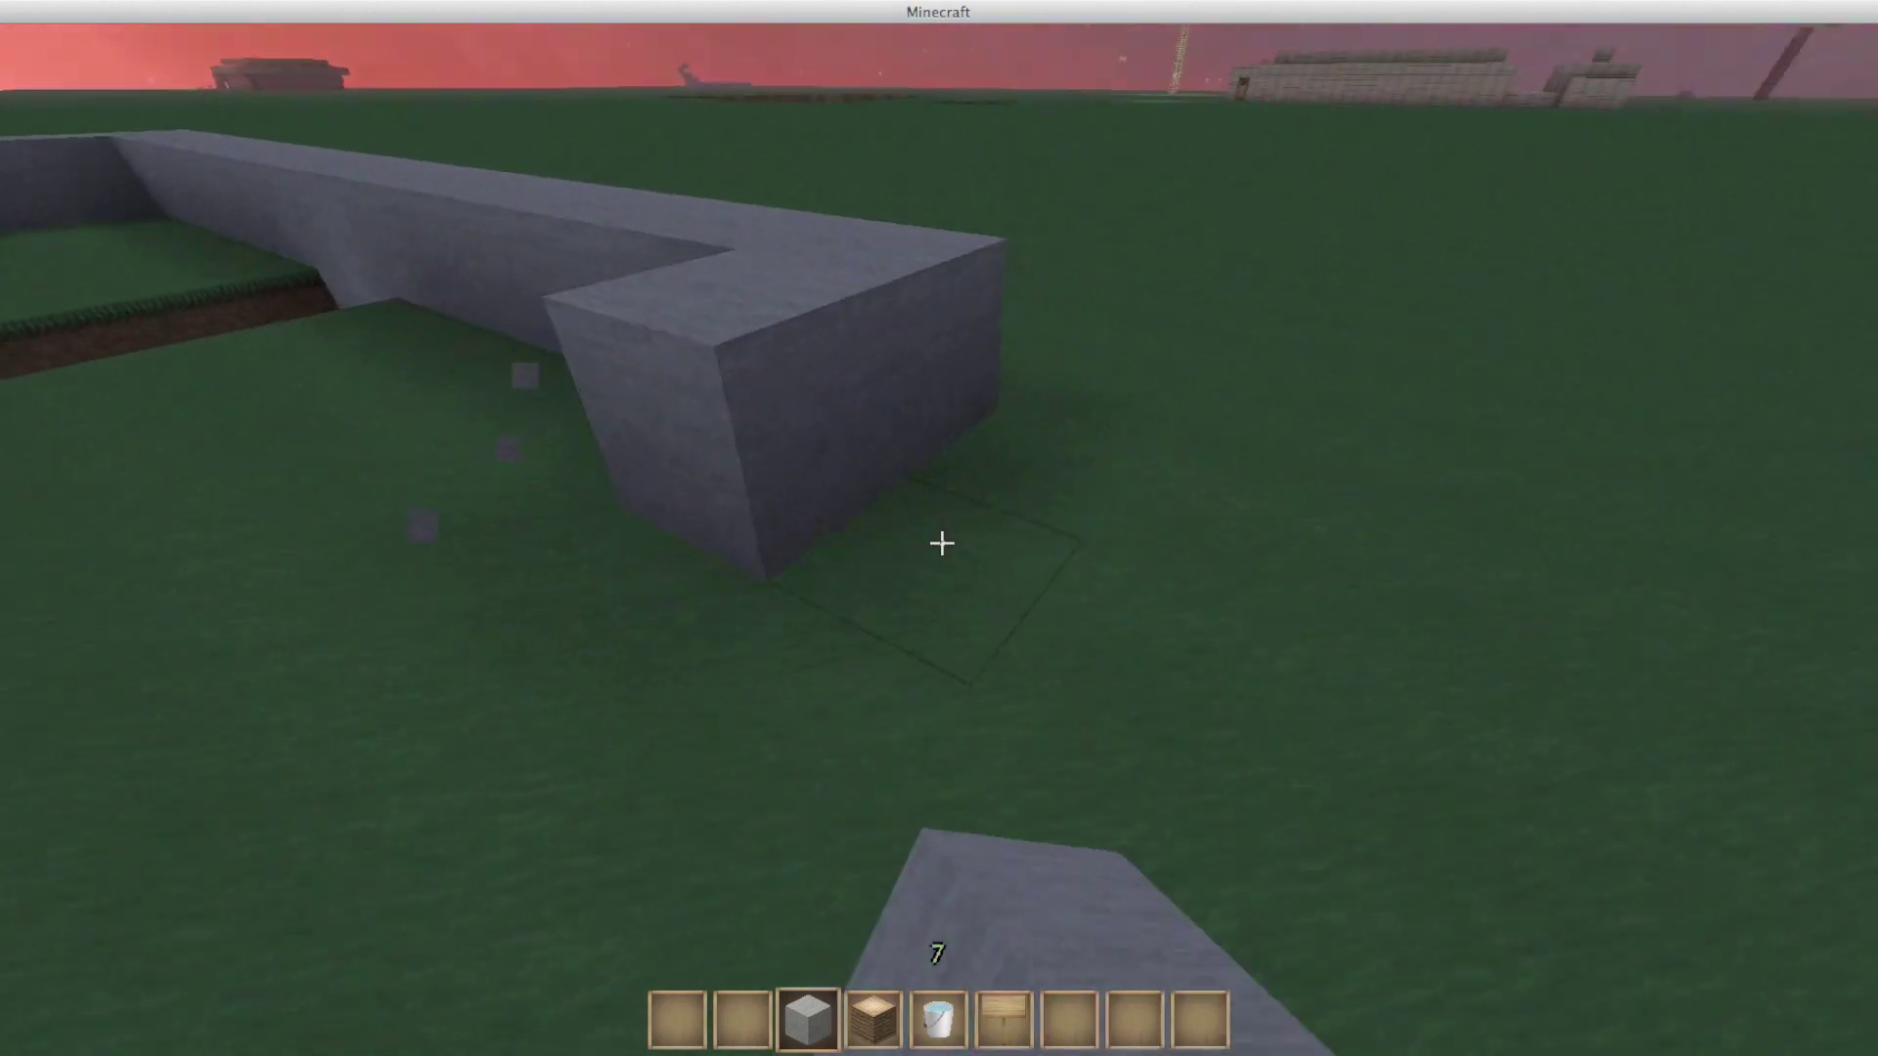
pyautogui.rightClick(940, 543)
pyautogui.click(940, 542)
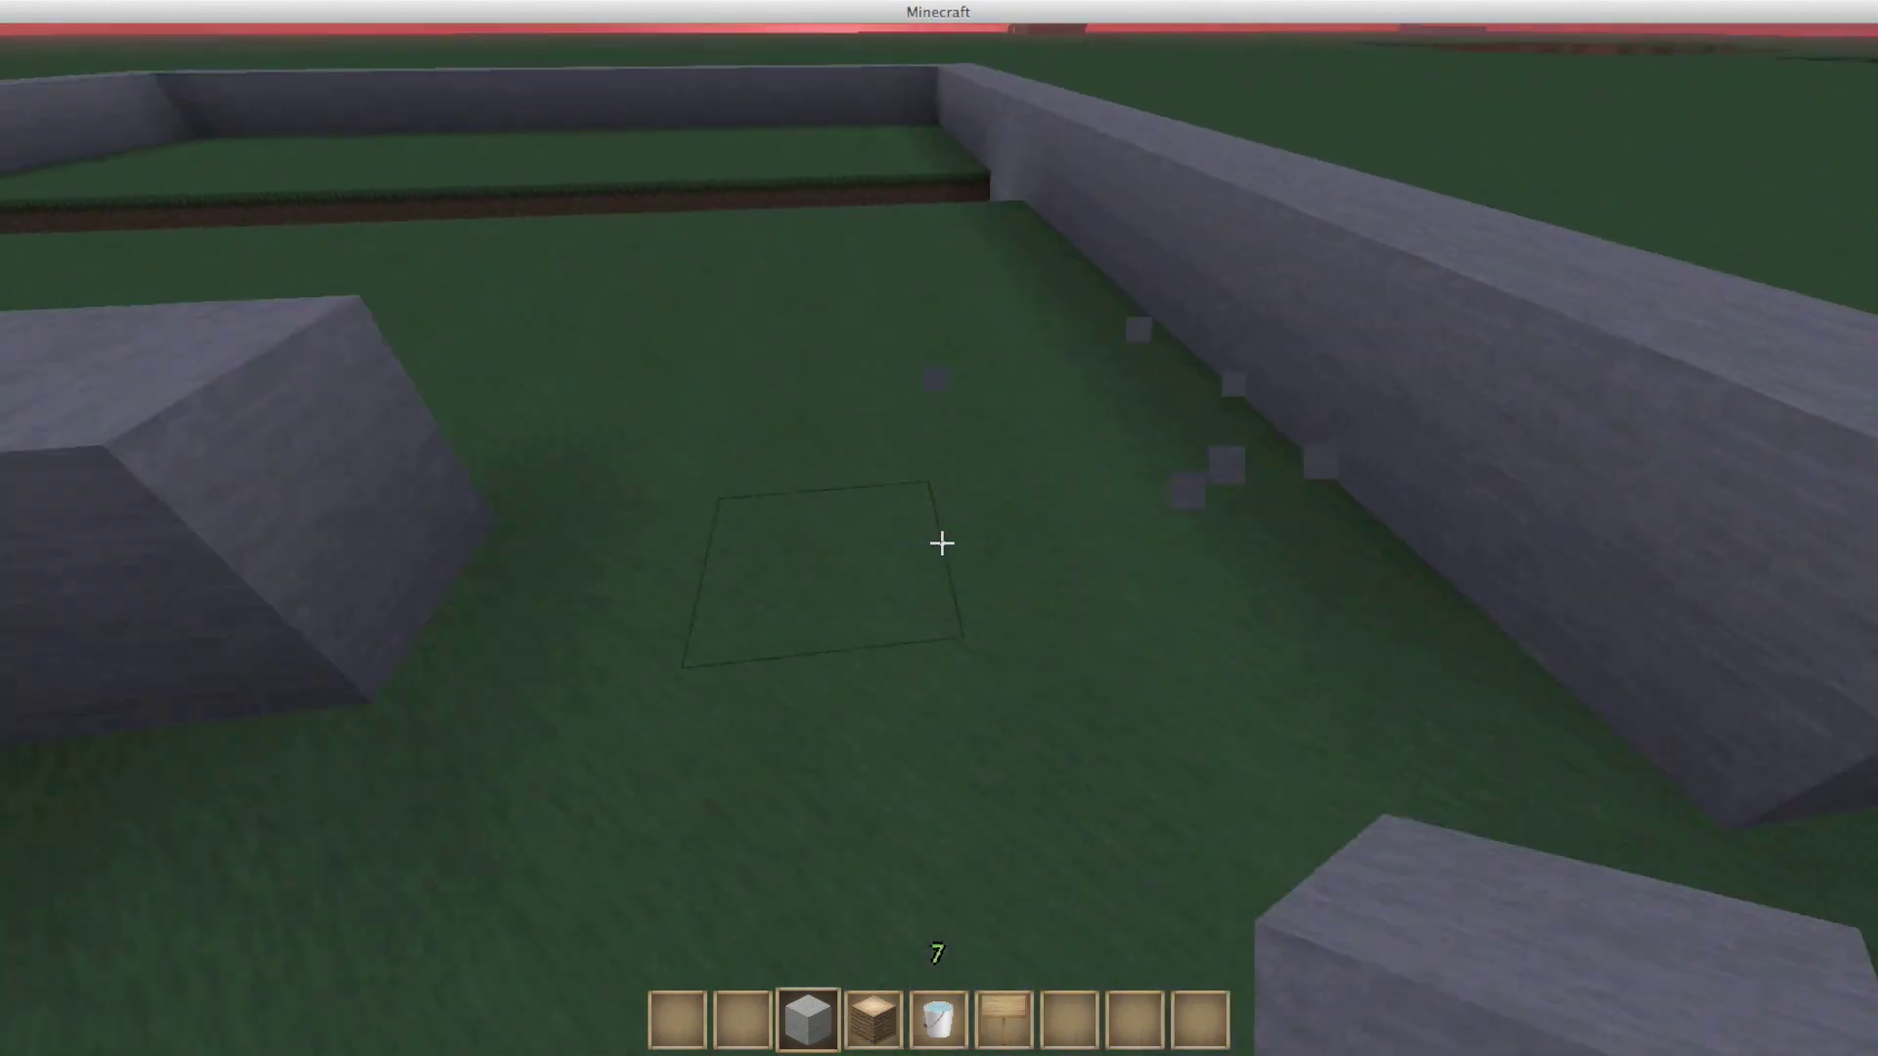
pyautogui.rightClick(940, 543)
pyautogui.rightClick(940, 543)
pyautogui.click(940, 543)
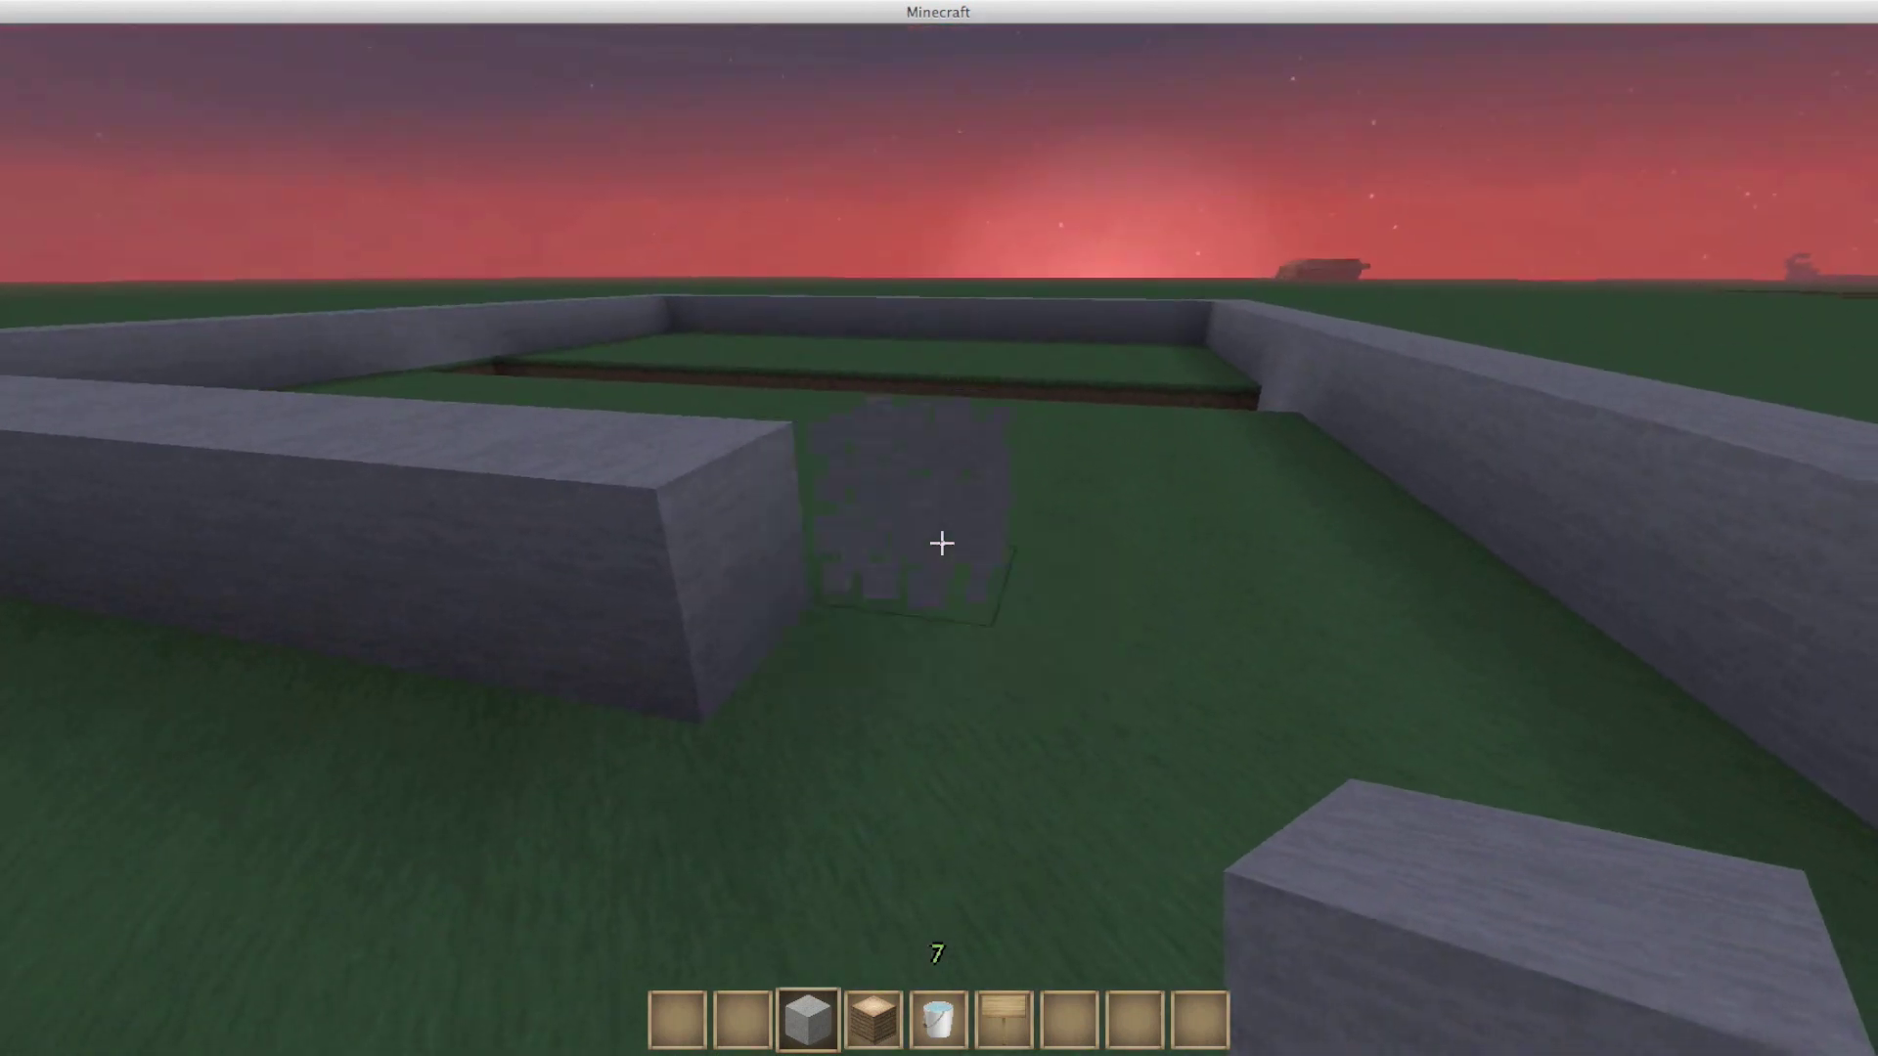
pyautogui.press('w')
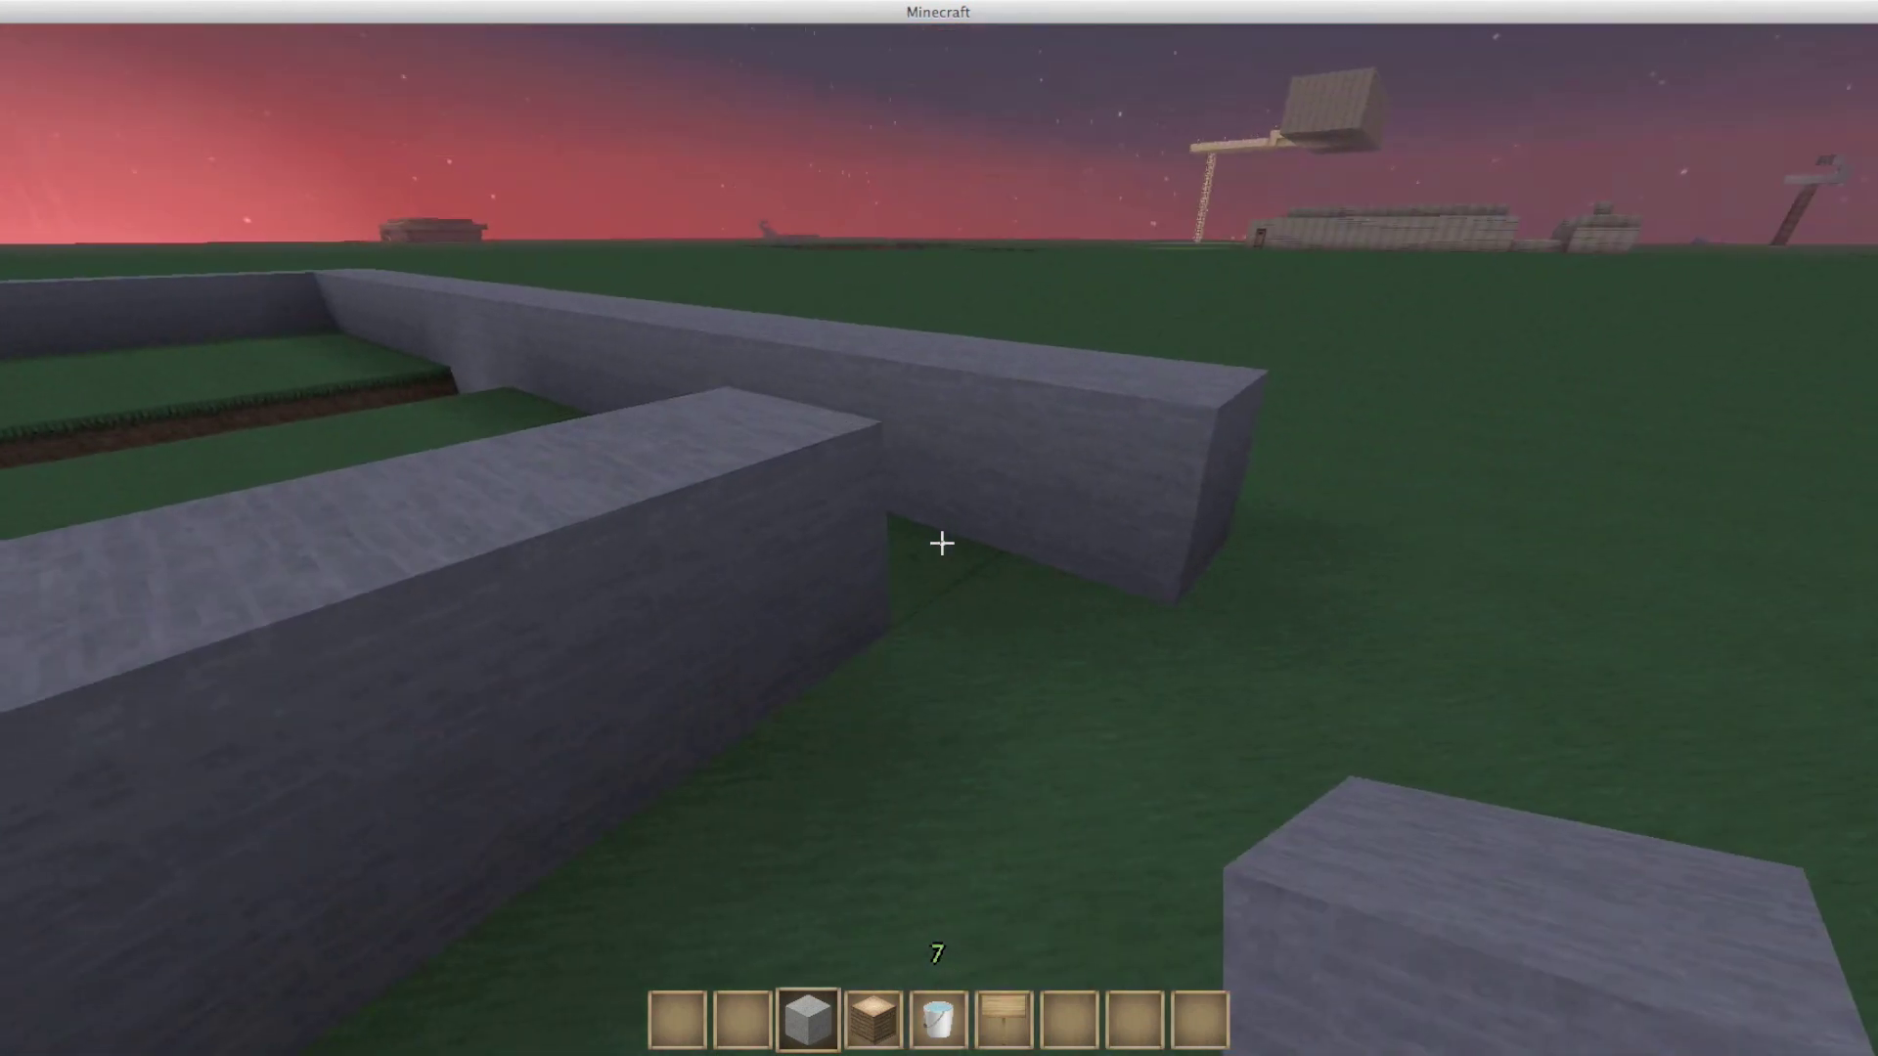
# - Close the wall gap and stack stone blocks up at the wall corner
pyautogui.rightClick(940, 543)
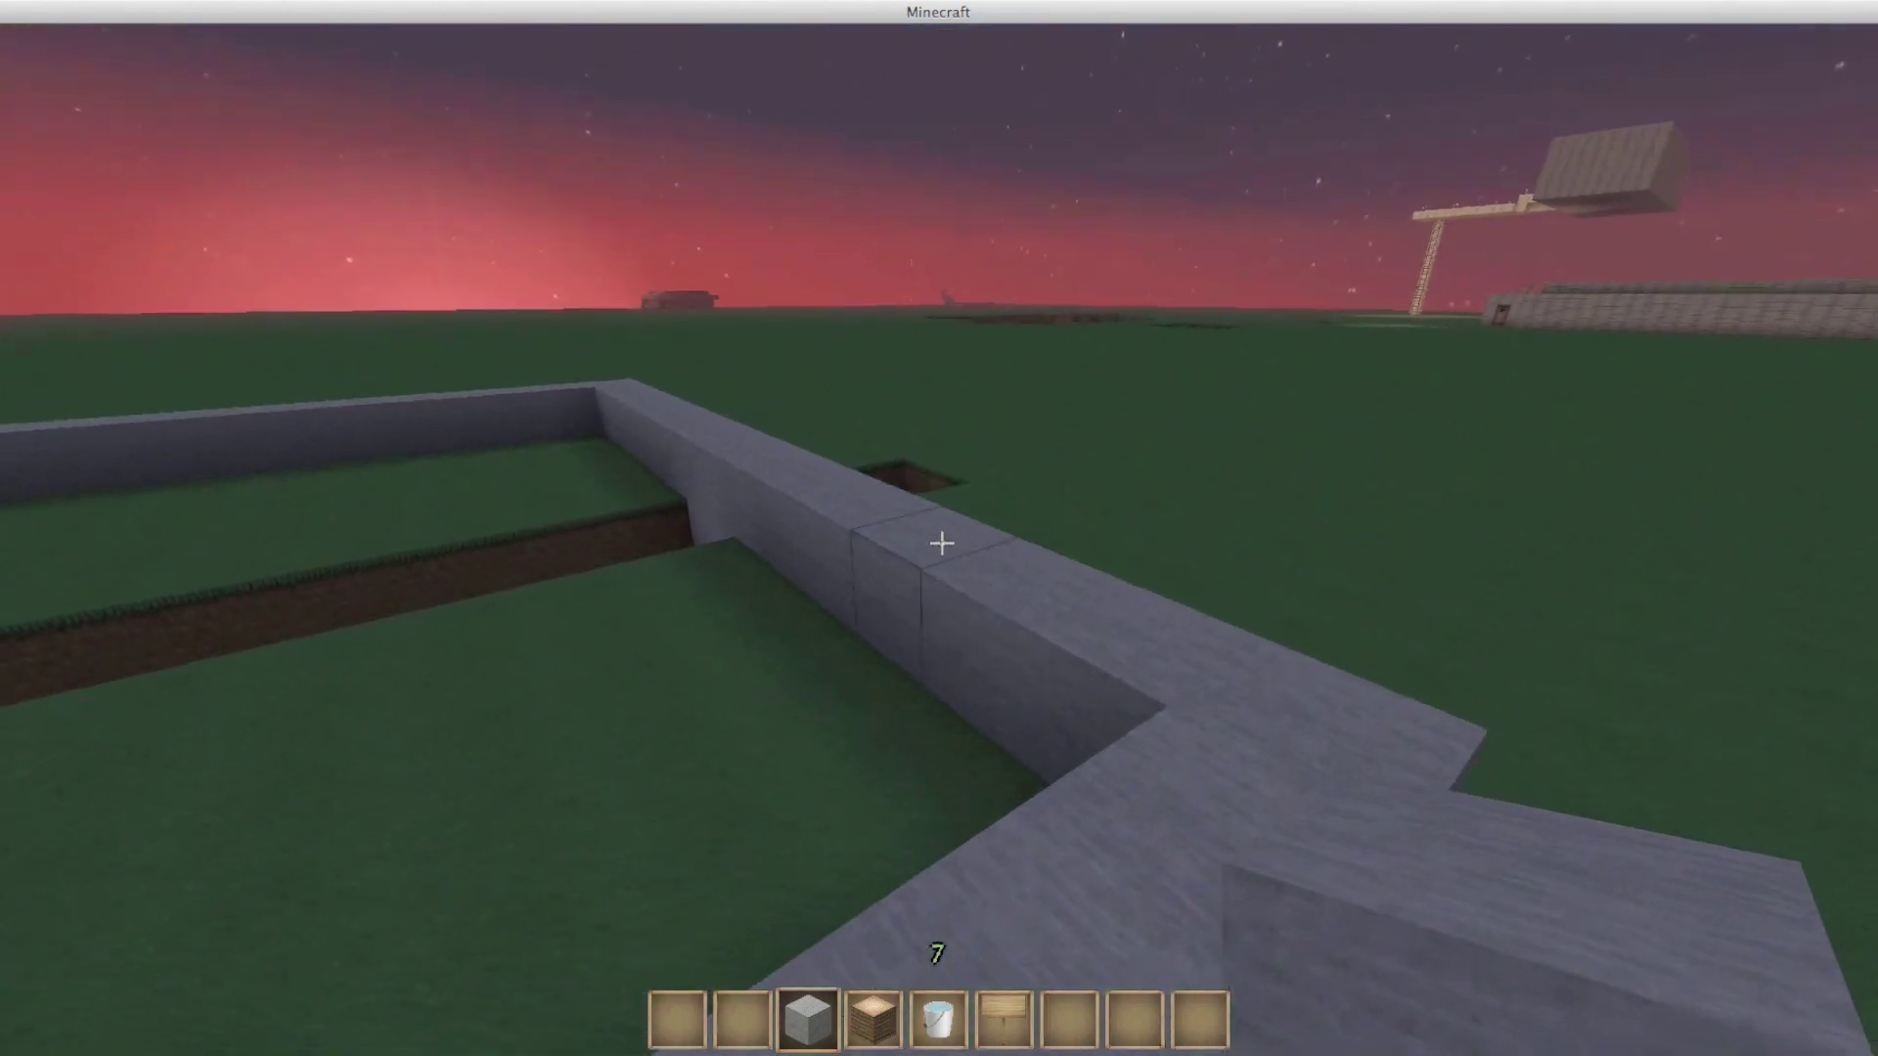
pyautogui.rightClick(939, 543)
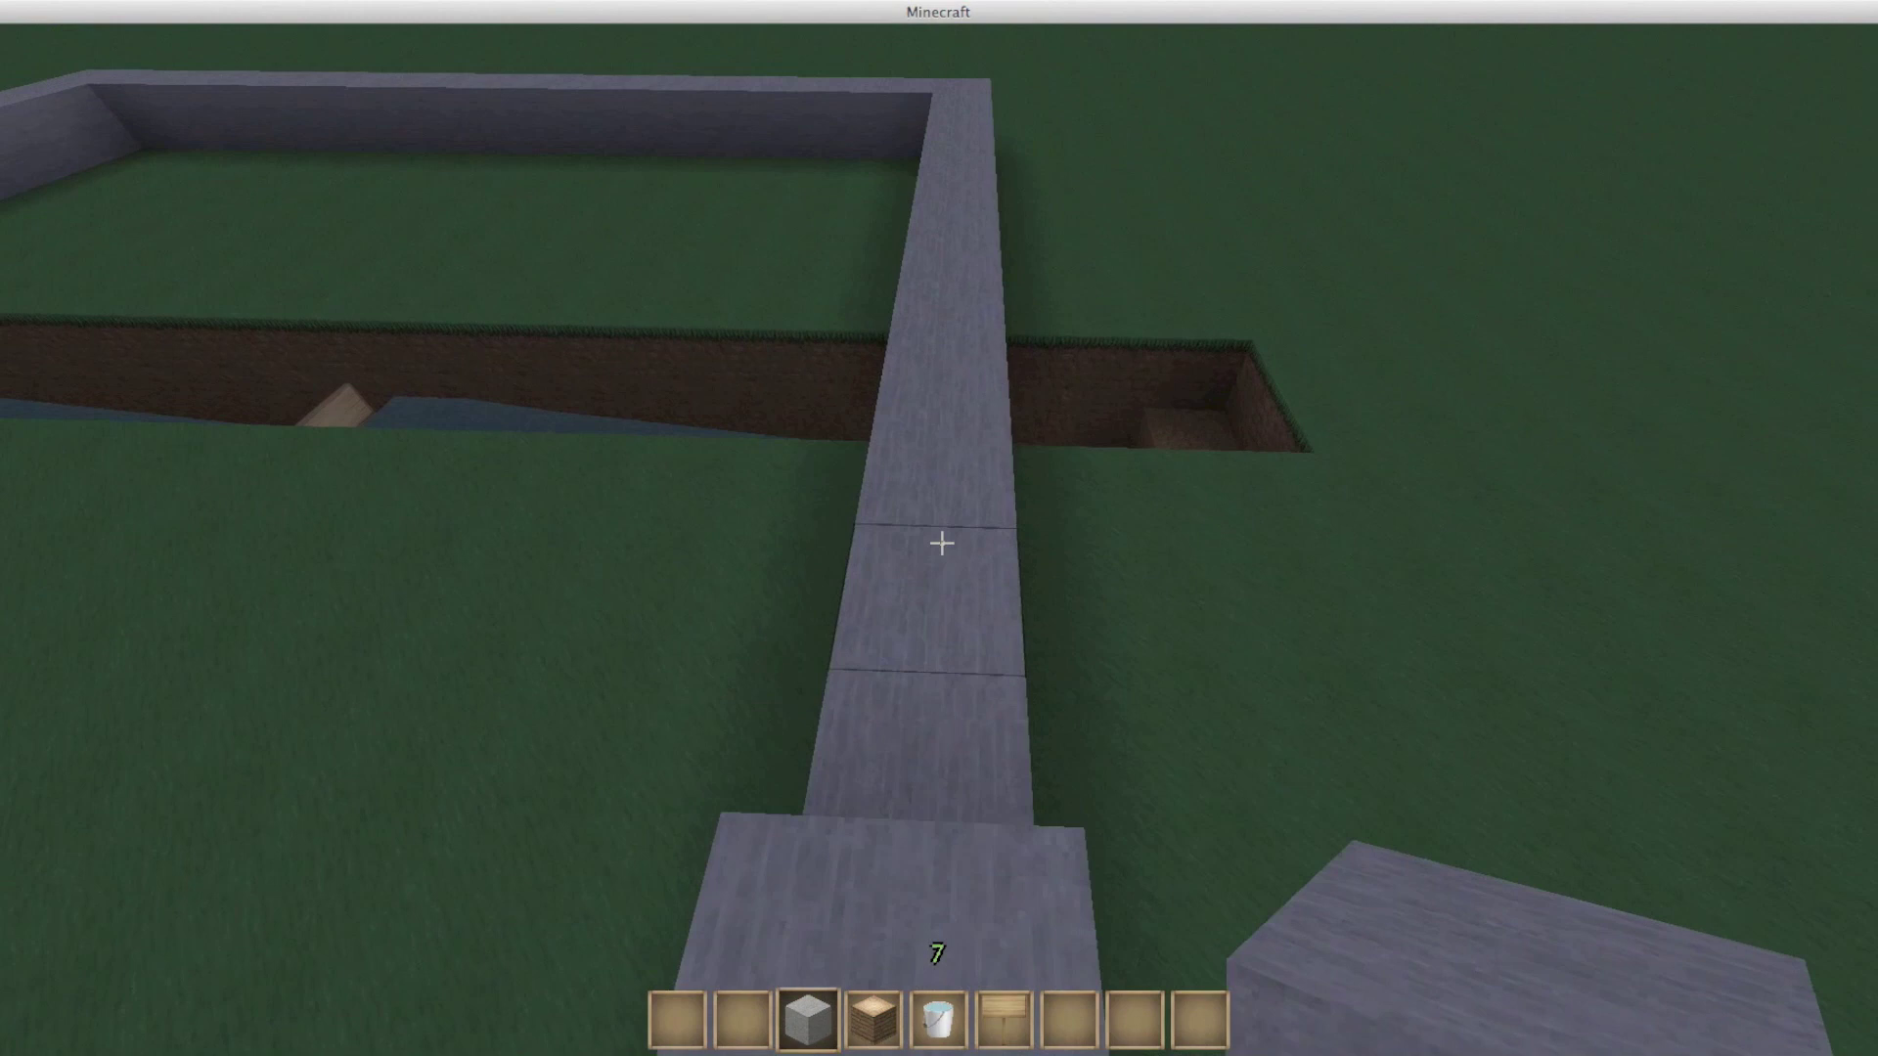
pyautogui.rightClick(940, 543)
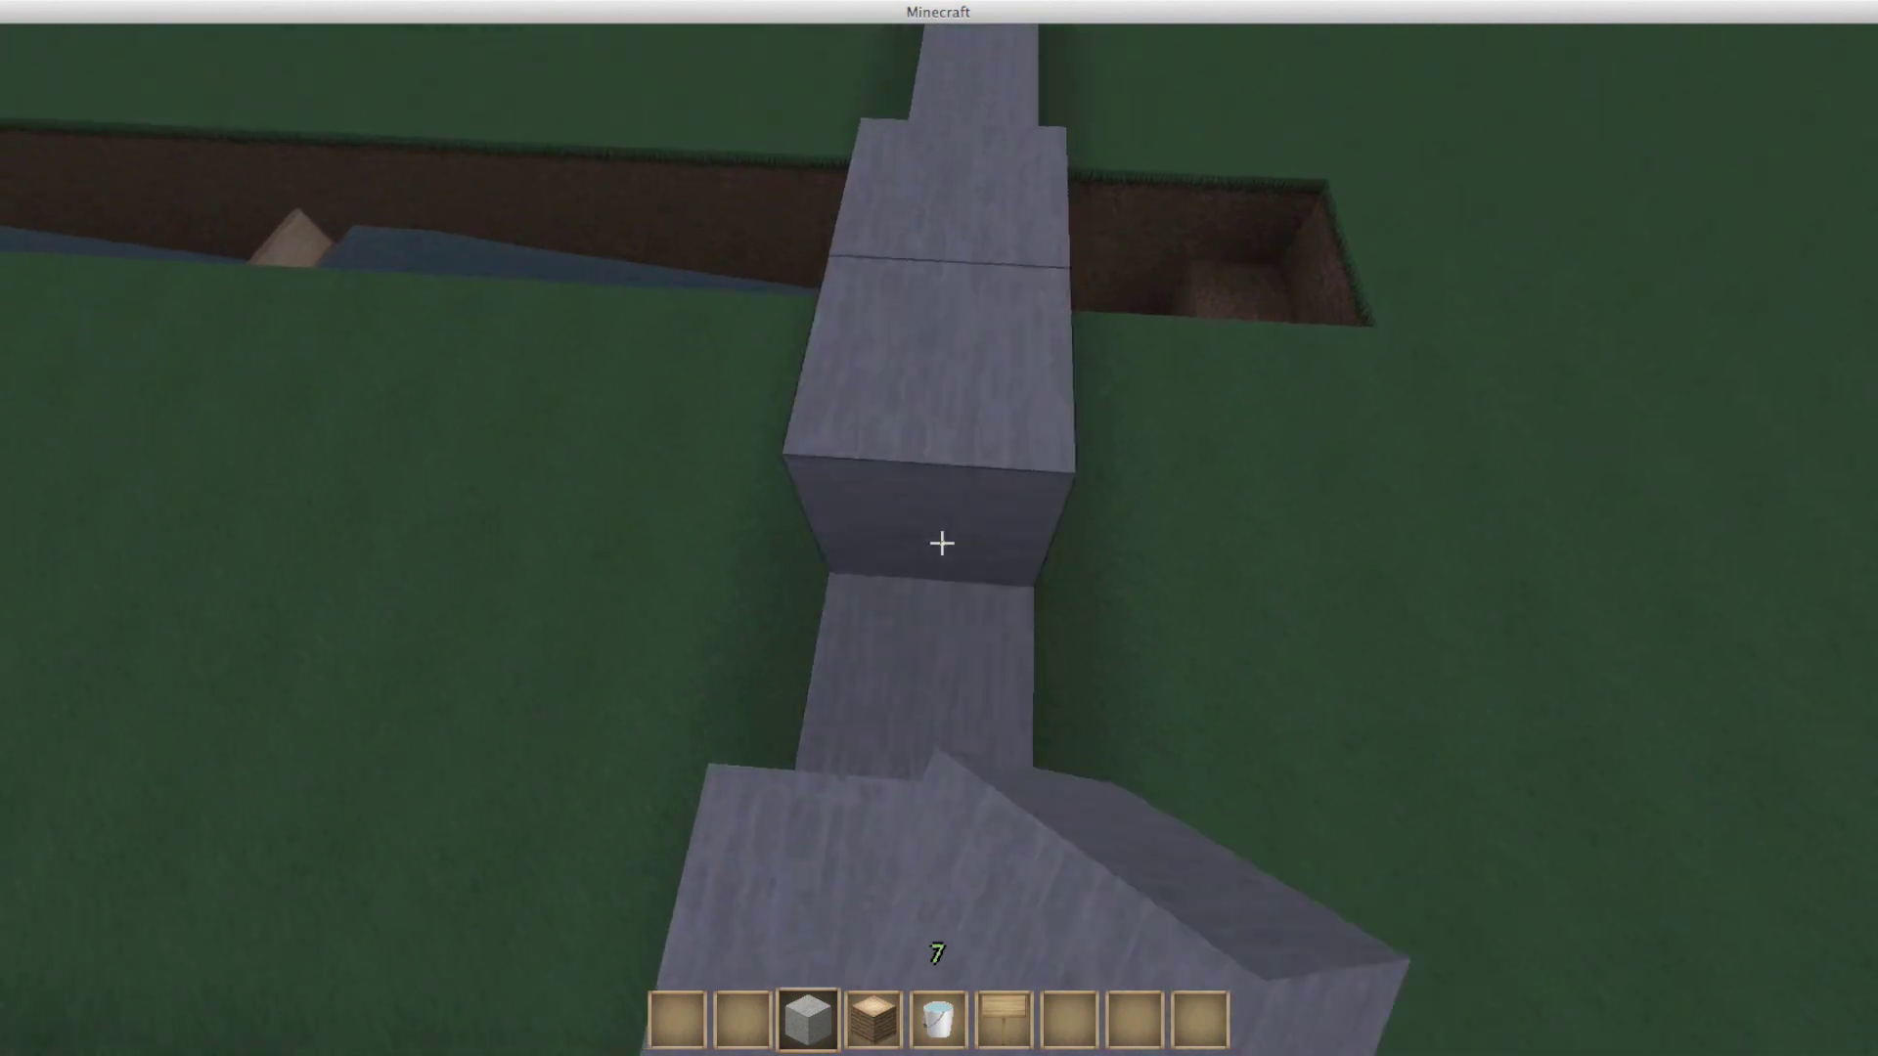
pyautogui.rightClick(940, 543)
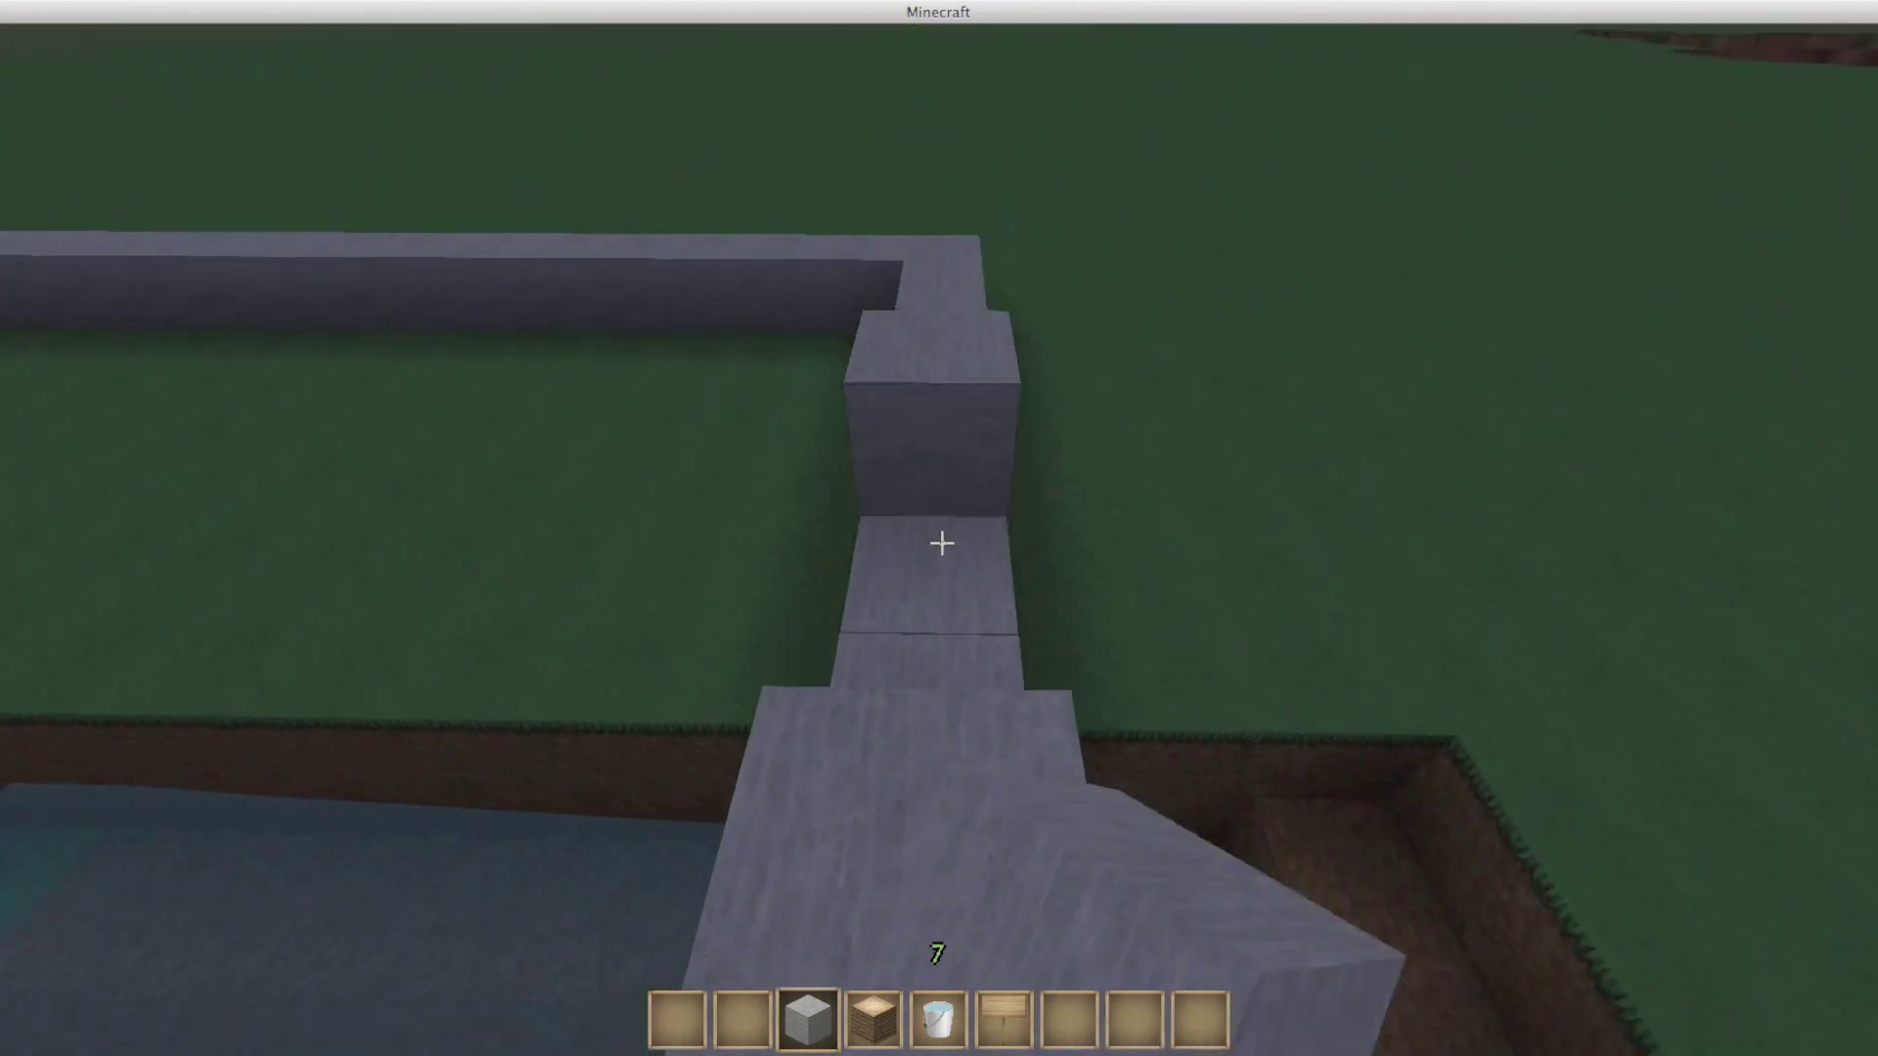
pyautogui.click(940, 543)
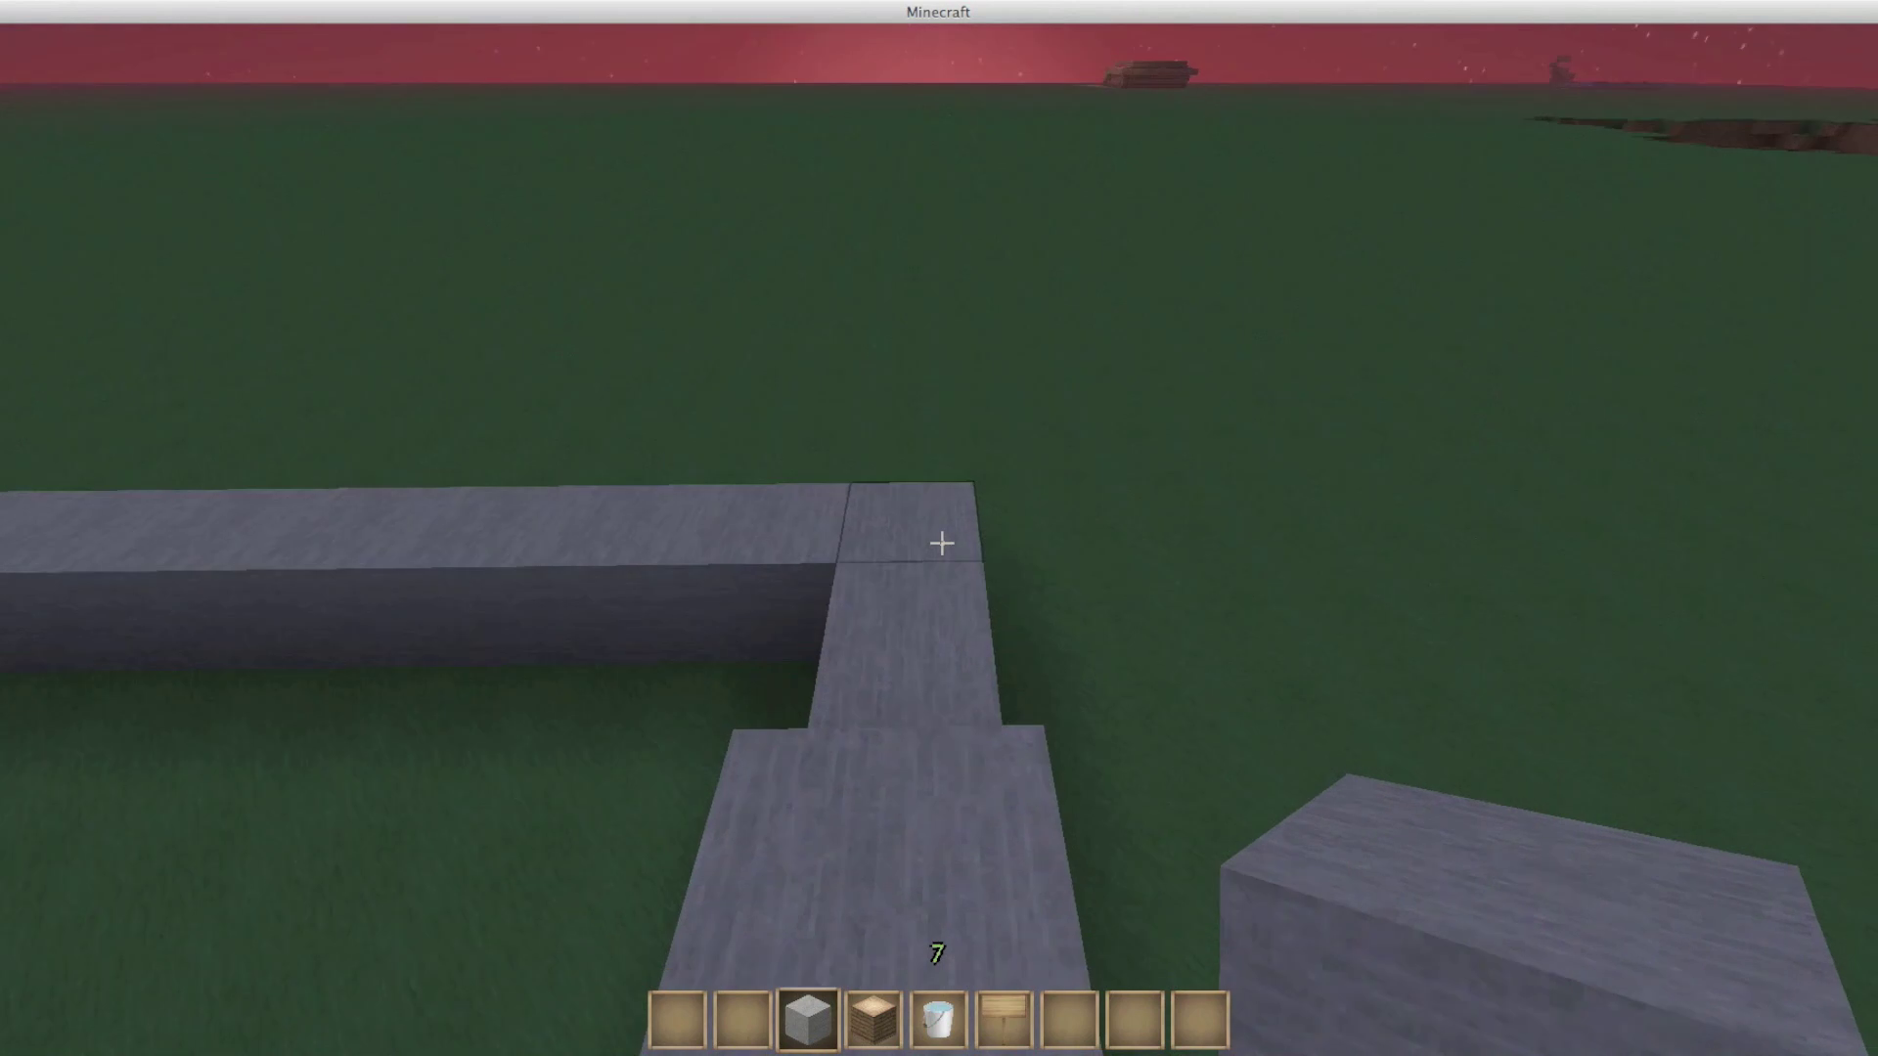
pyautogui.rightClick(940, 543)
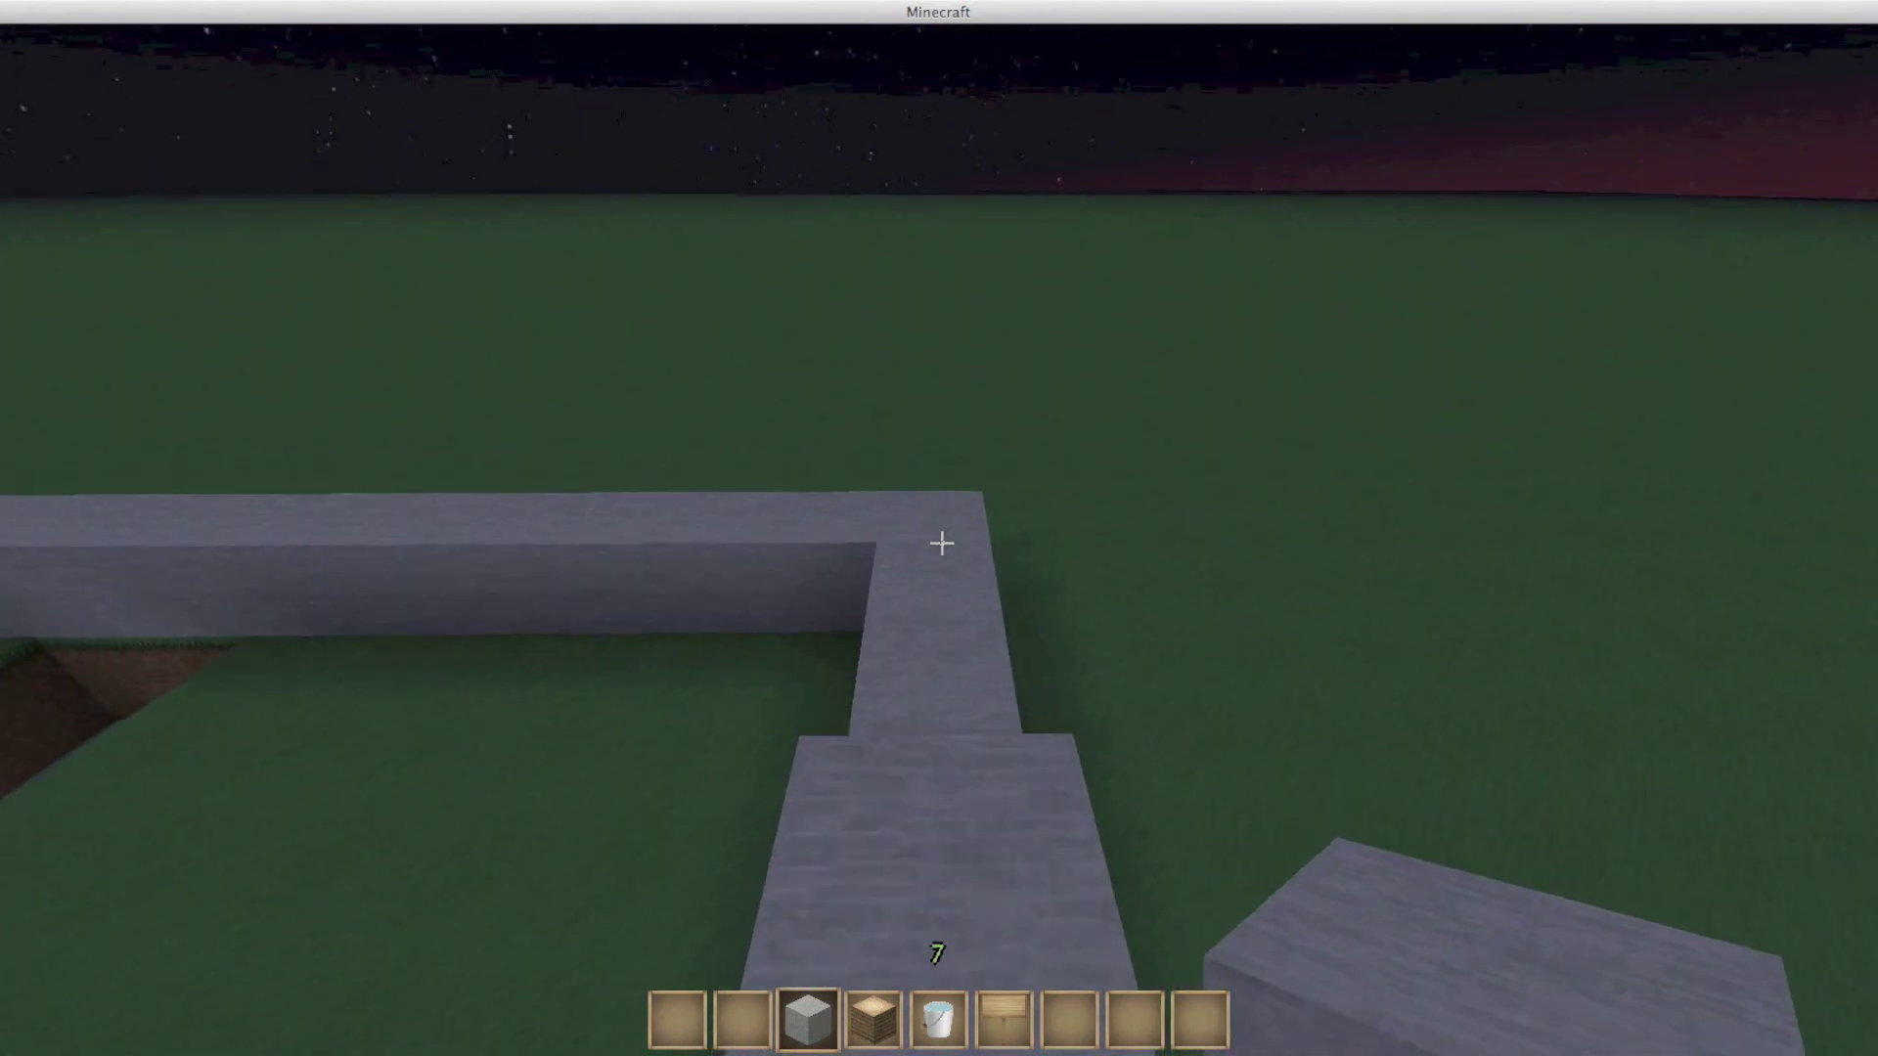
pyautogui.rightClick(940, 542)
pyautogui.click(939, 543)
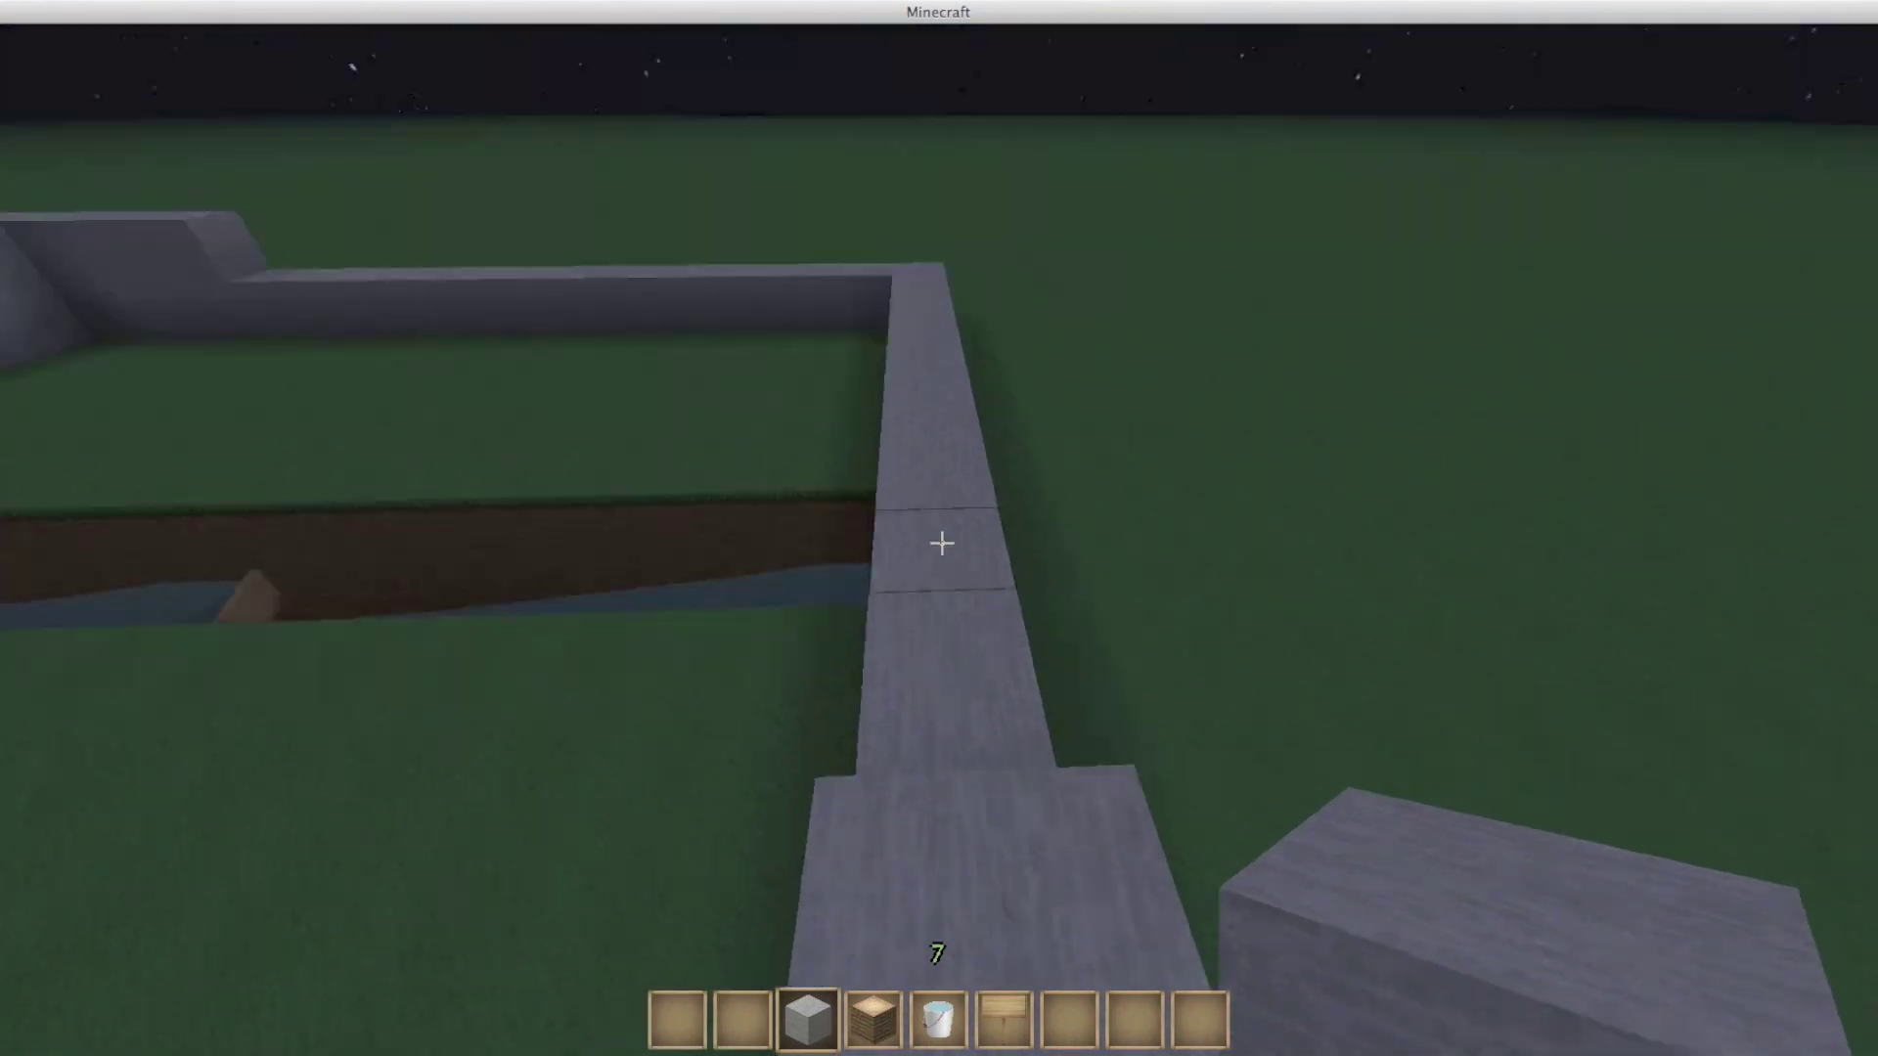
# - Adjust stone blocks along the wall top, removing the misplaced ones
pyautogui.rightClick(940, 543)
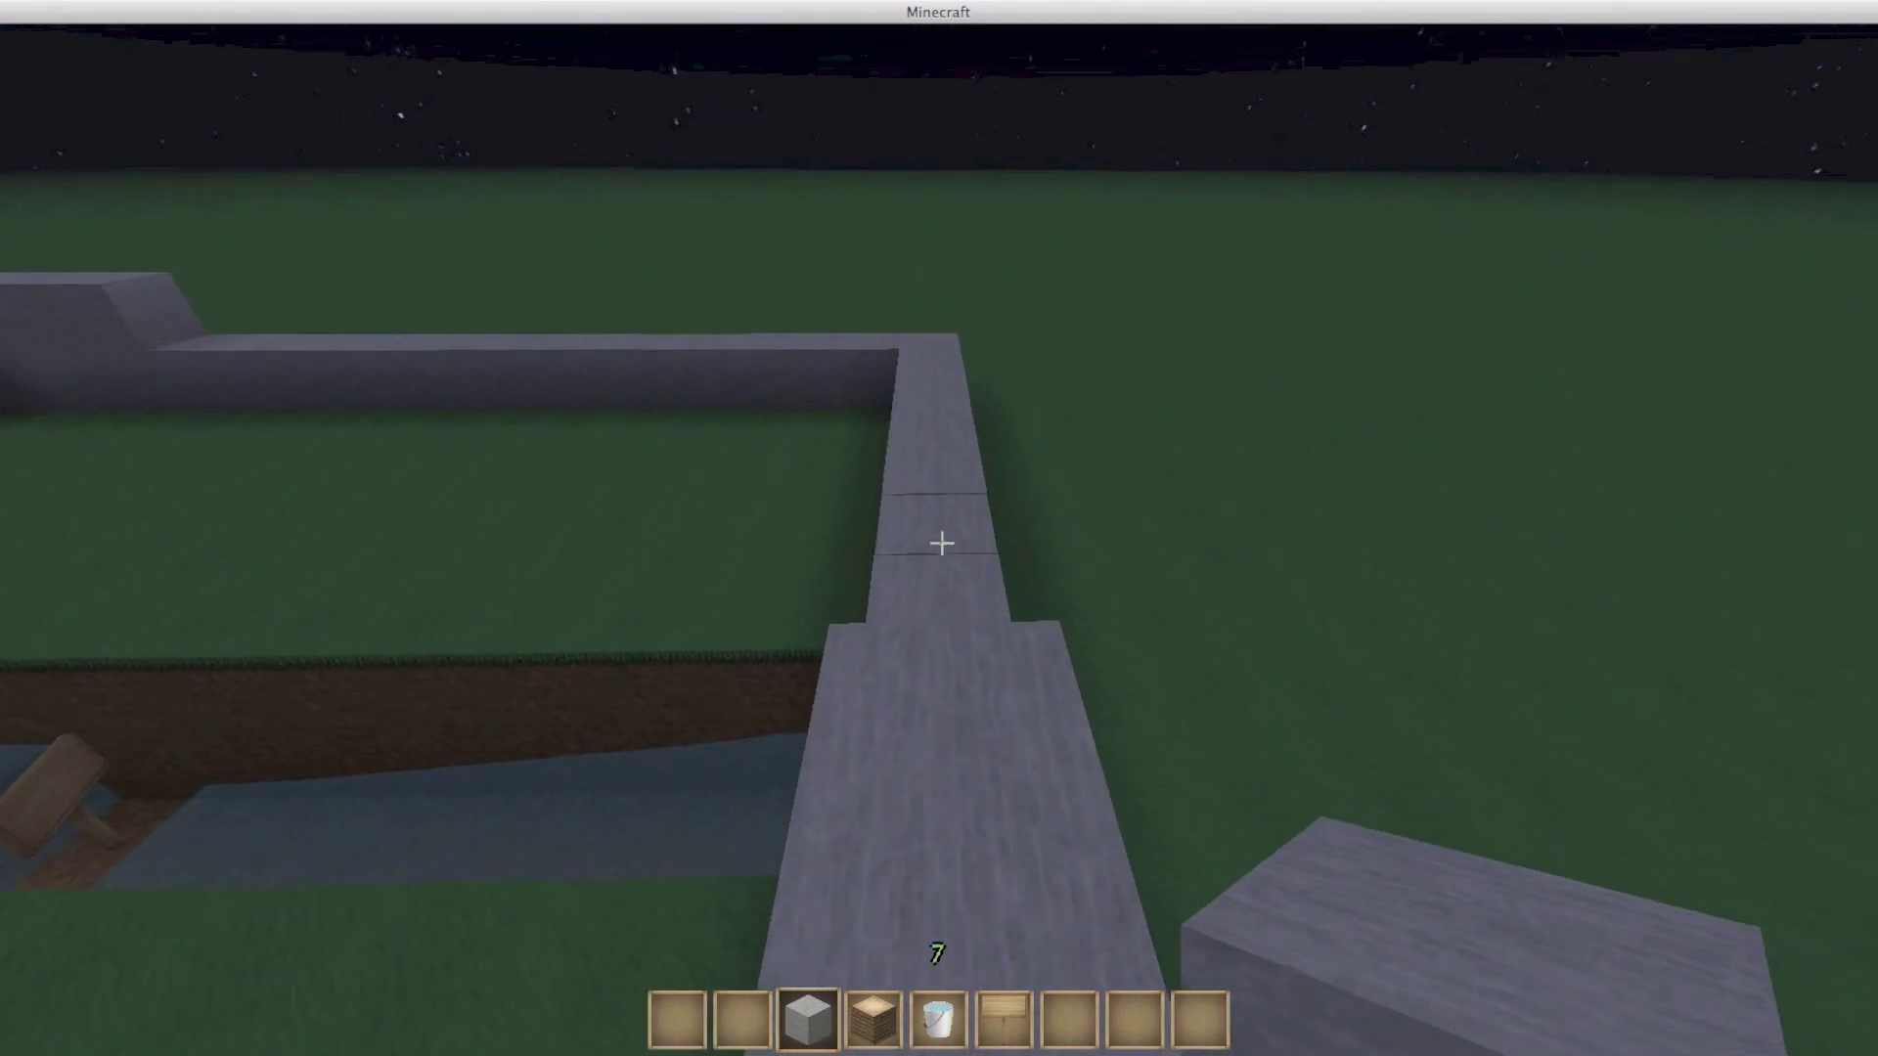
pyautogui.rightClick(939, 542)
pyautogui.click(940, 543)
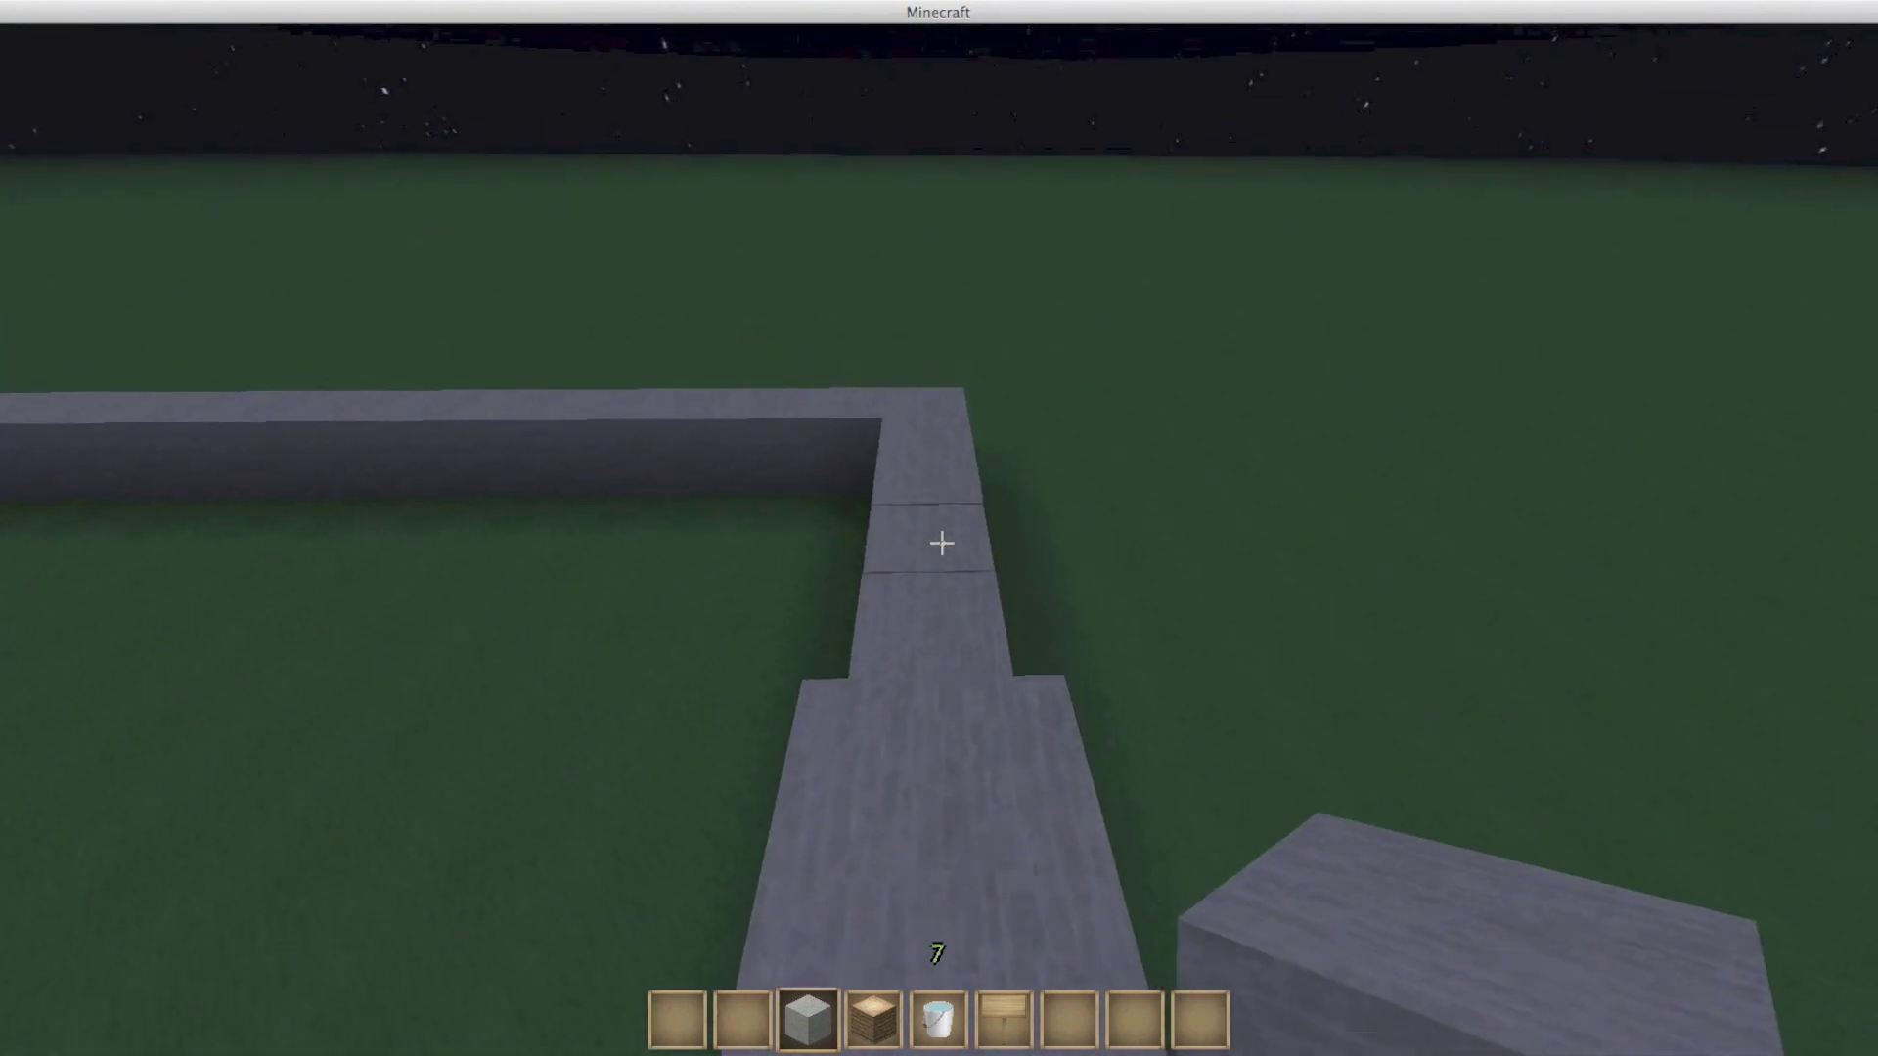
pyautogui.rightClick(940, 543)
pyautogui.click(940, 543)
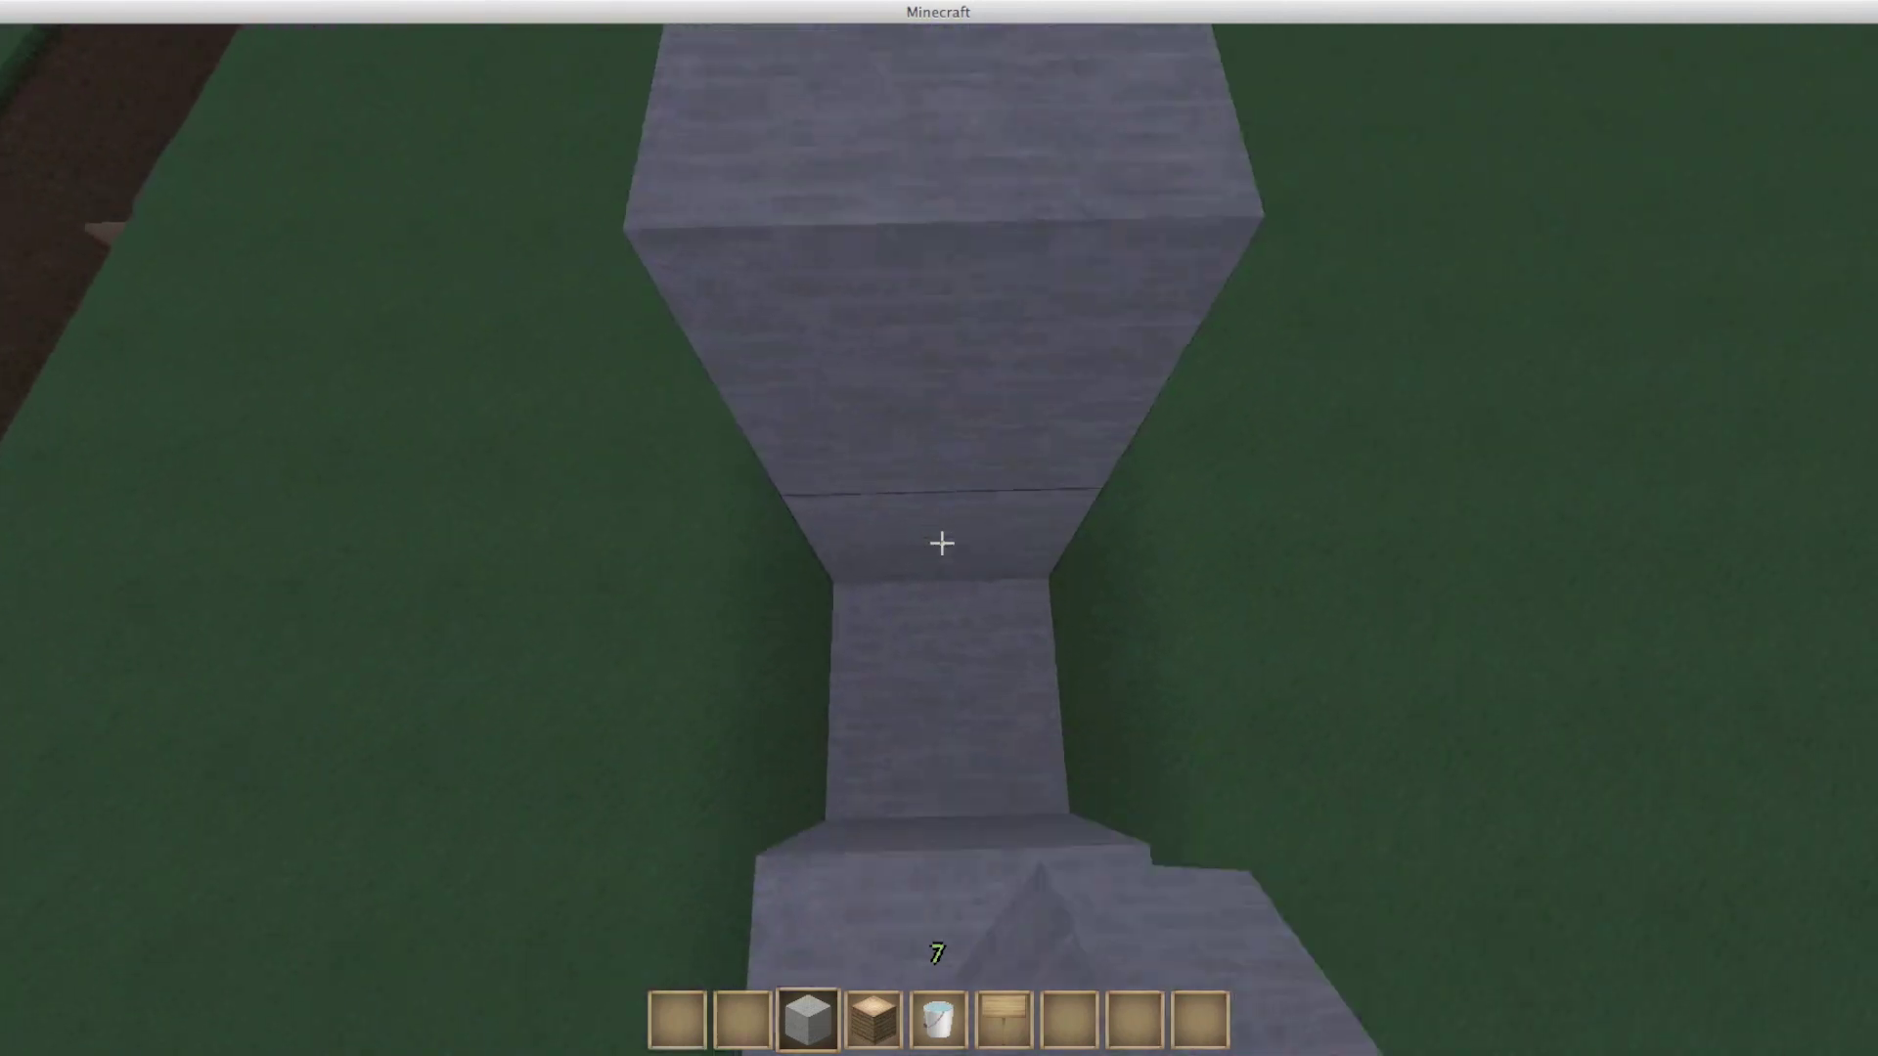
pyautogui.click(940, 542)
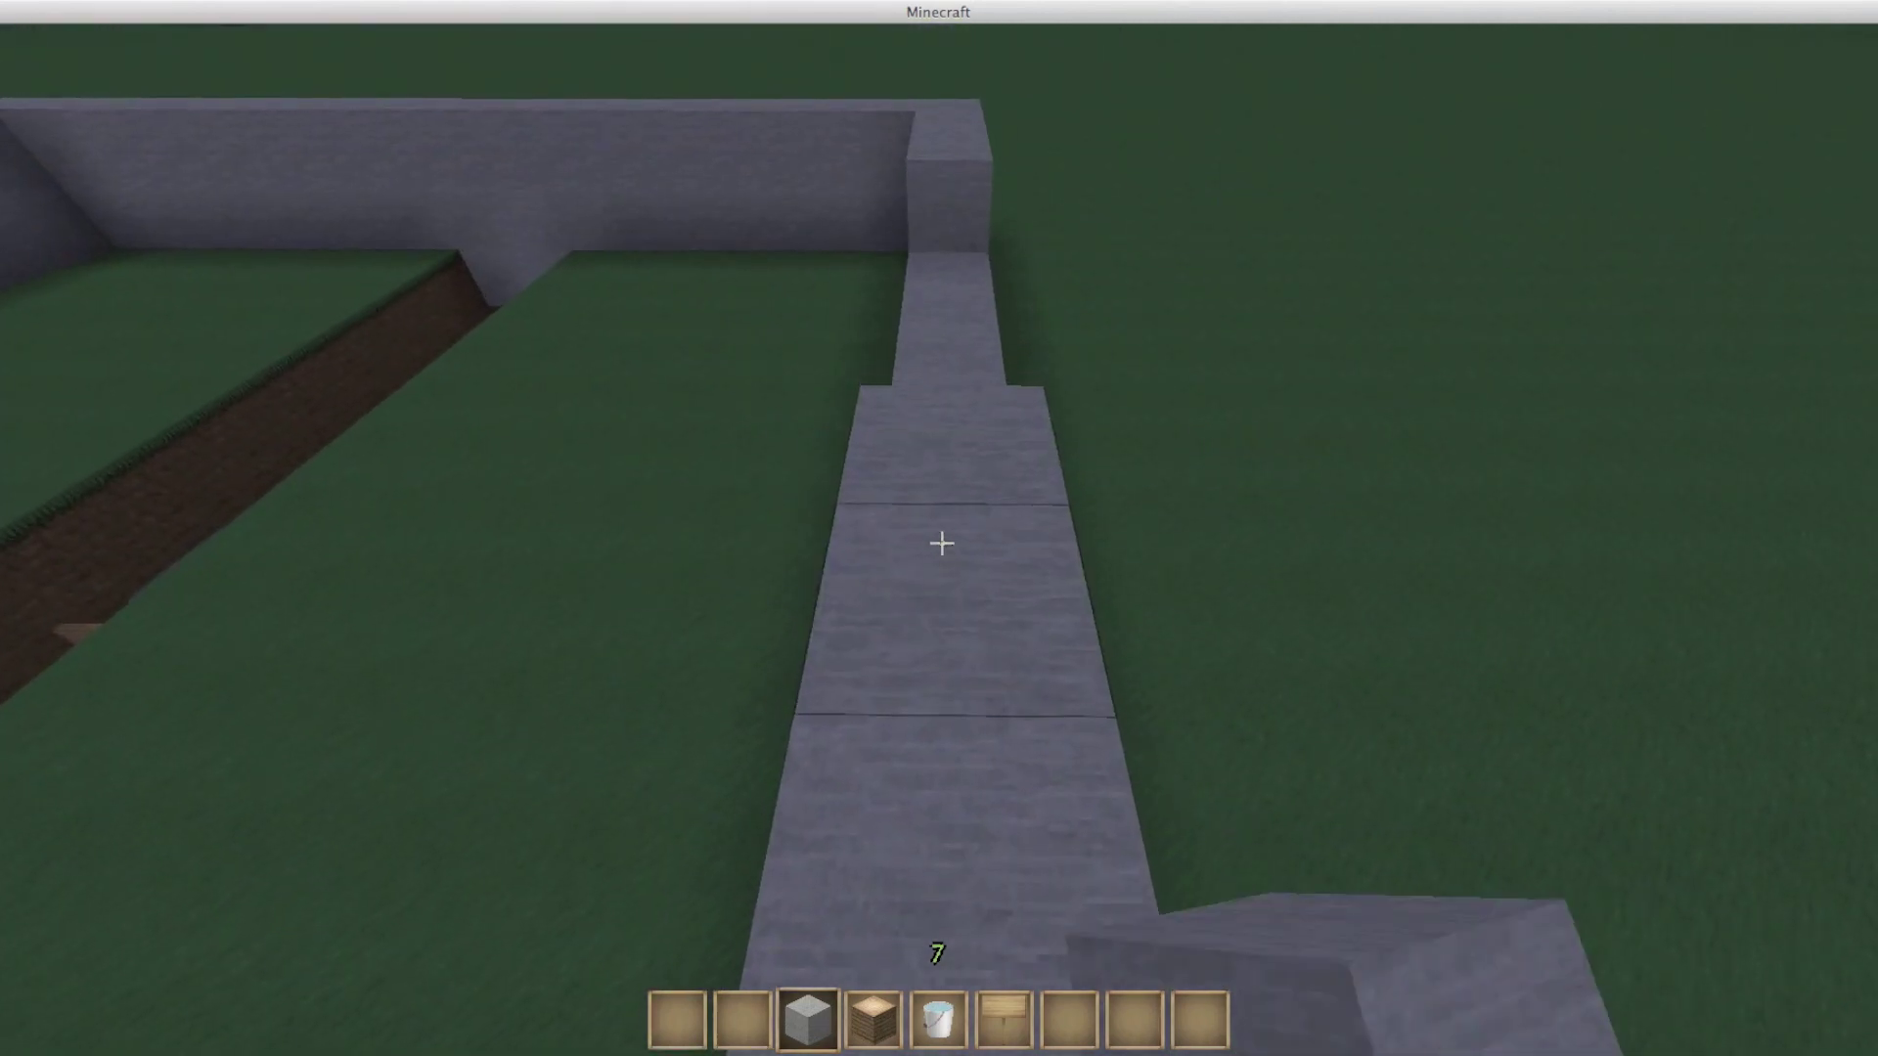
# - Break a stone block ahead and walk around to look over the enclosure walls
pyautogui.press('w')
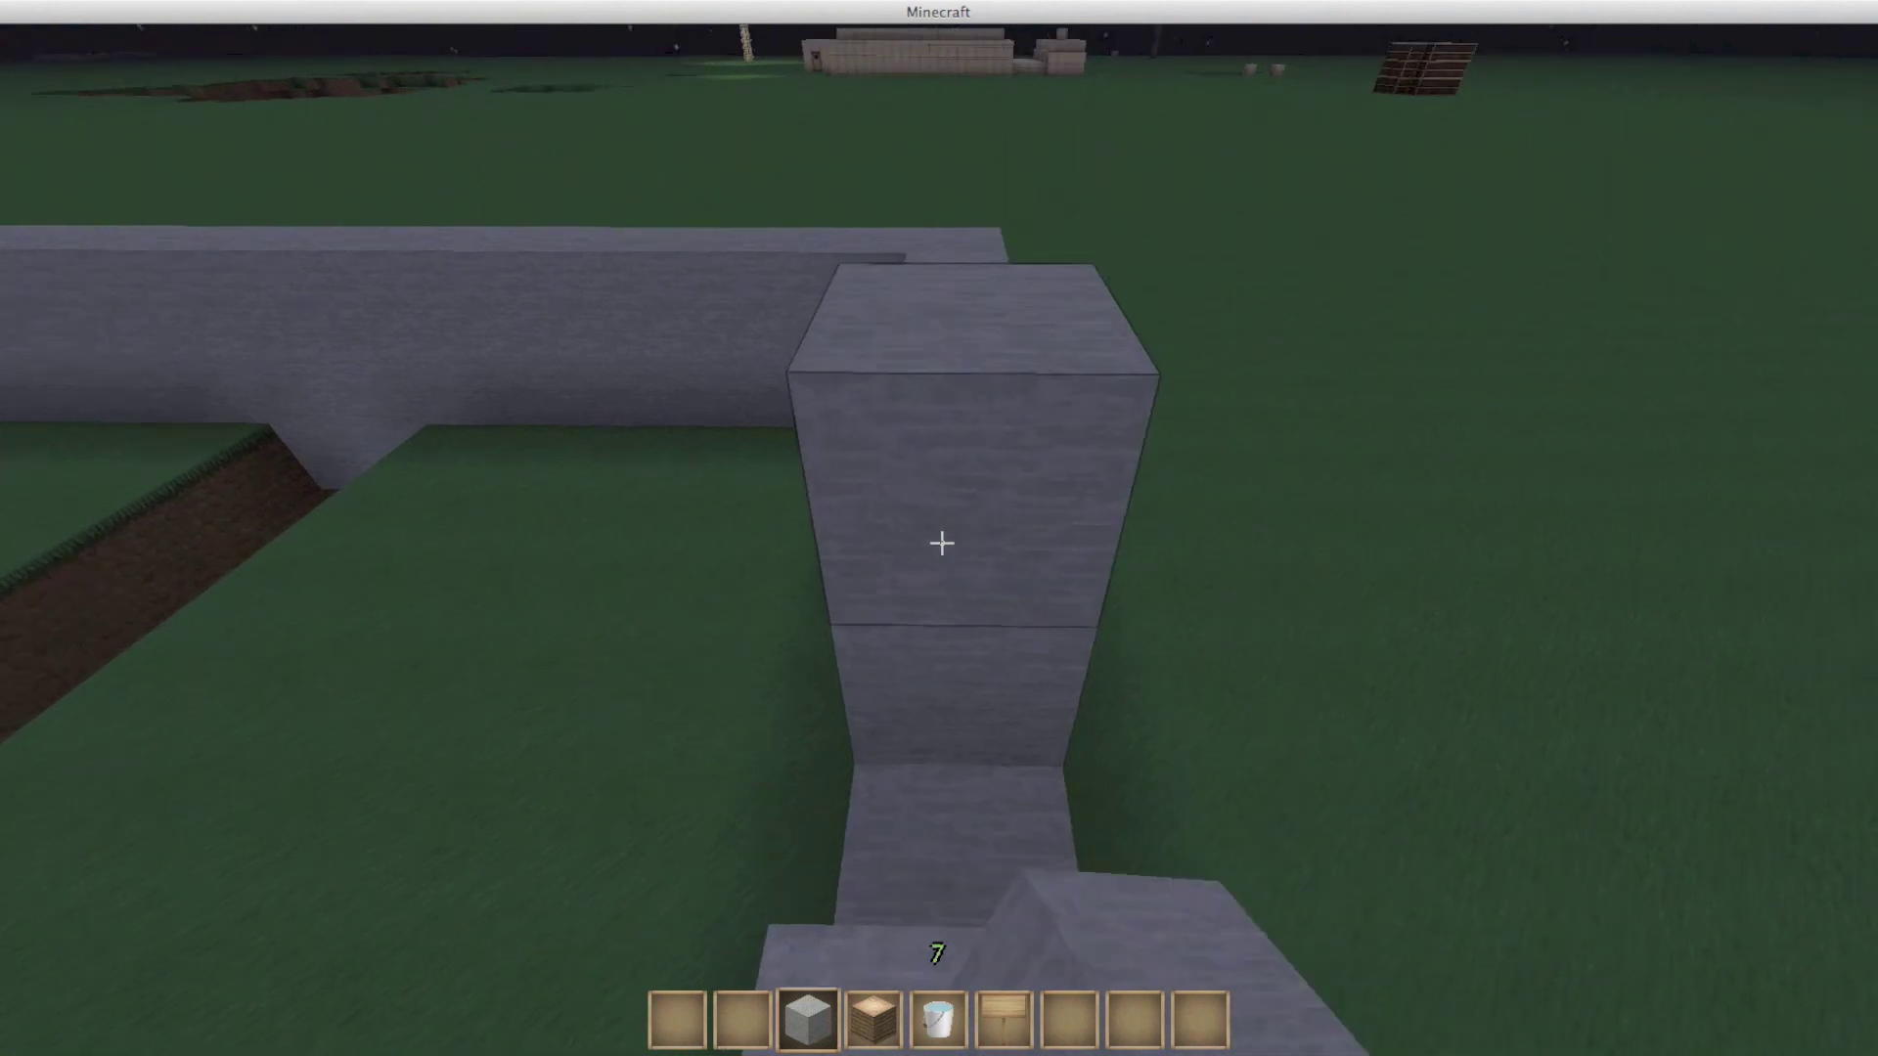
pyautogui.press('t')
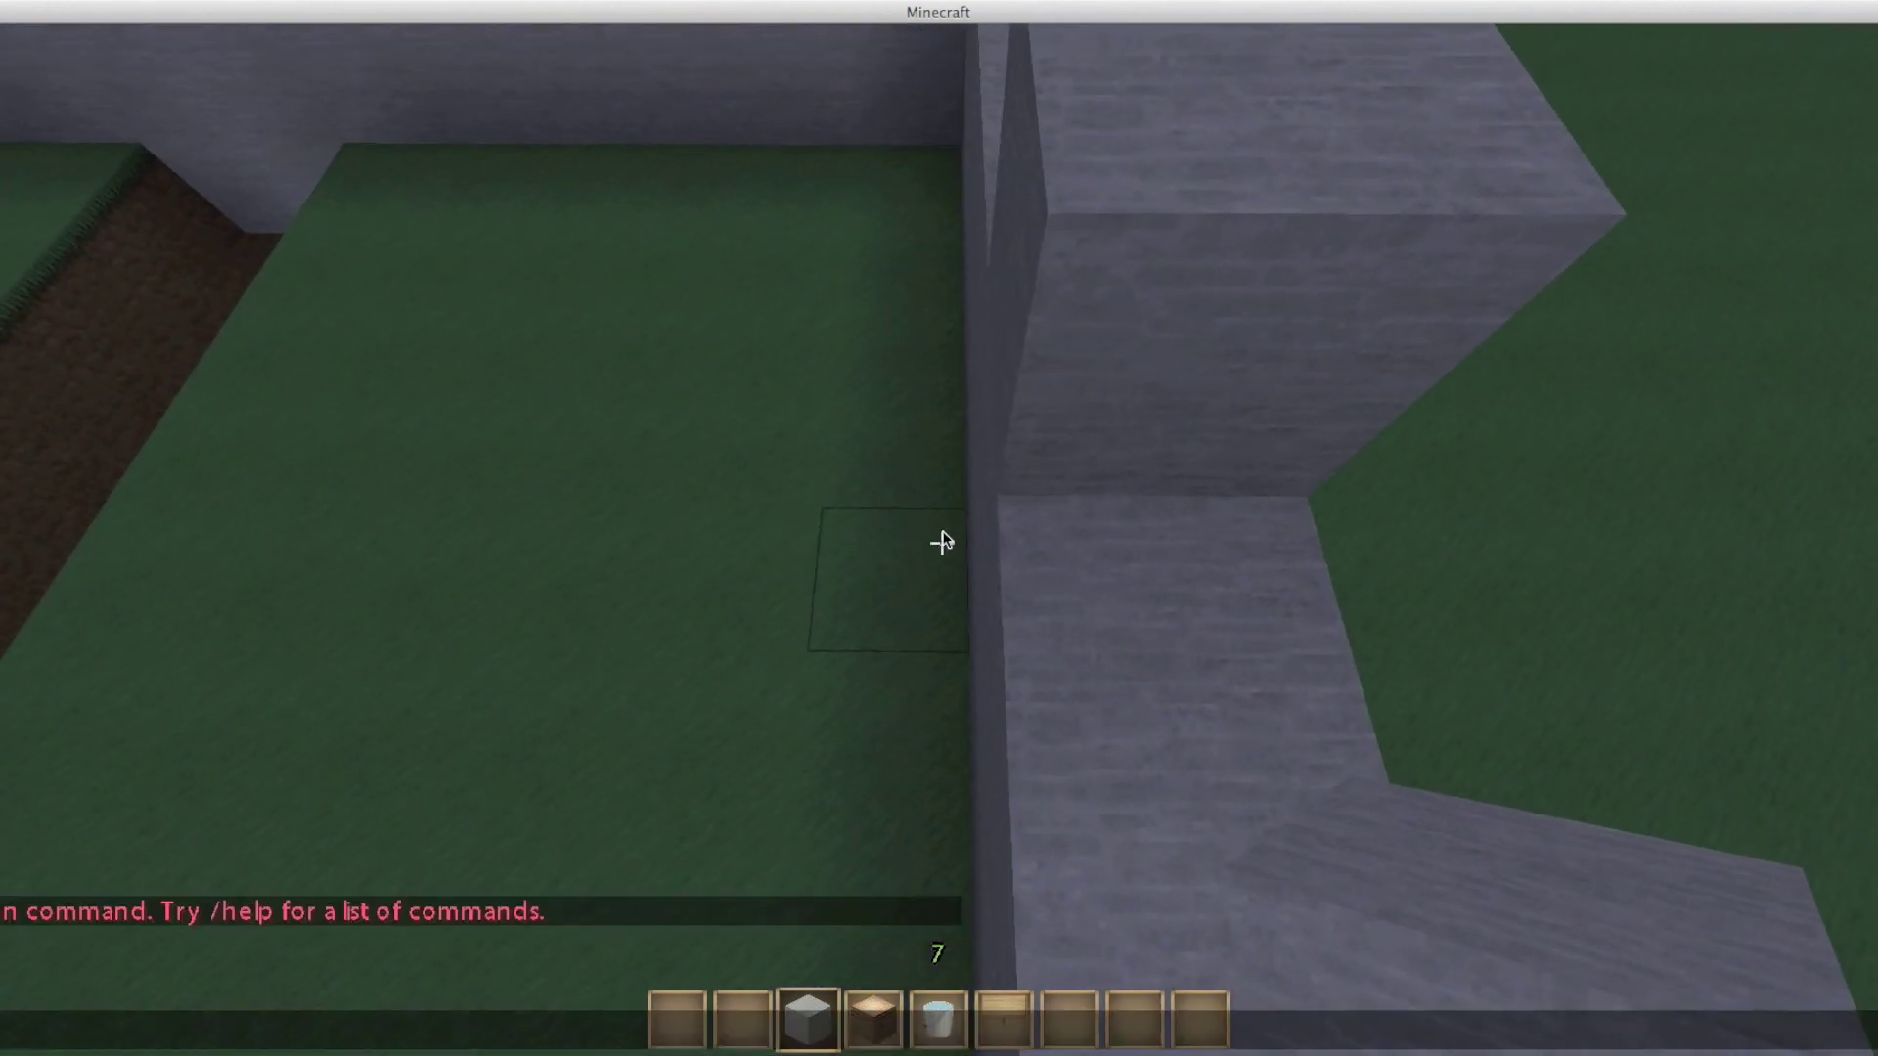
pyautogui.press('s')
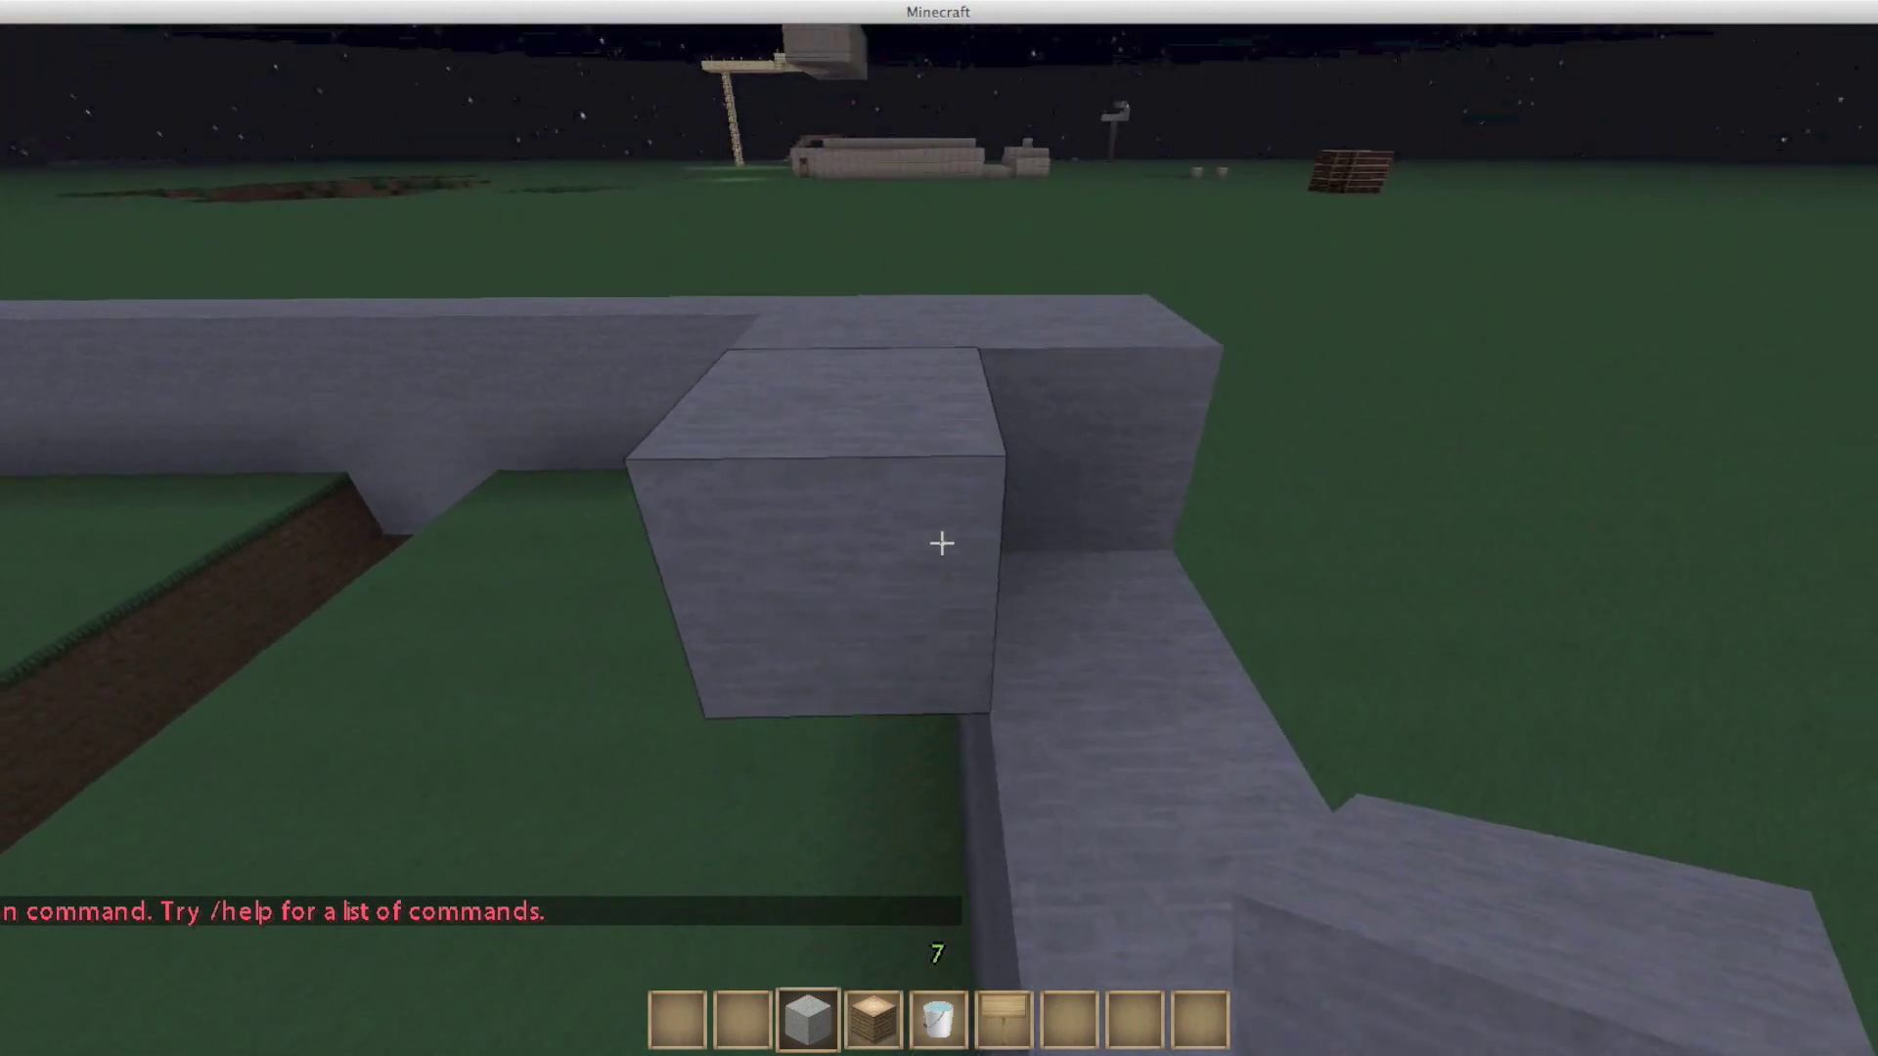
pyautogui.click(940, 543)
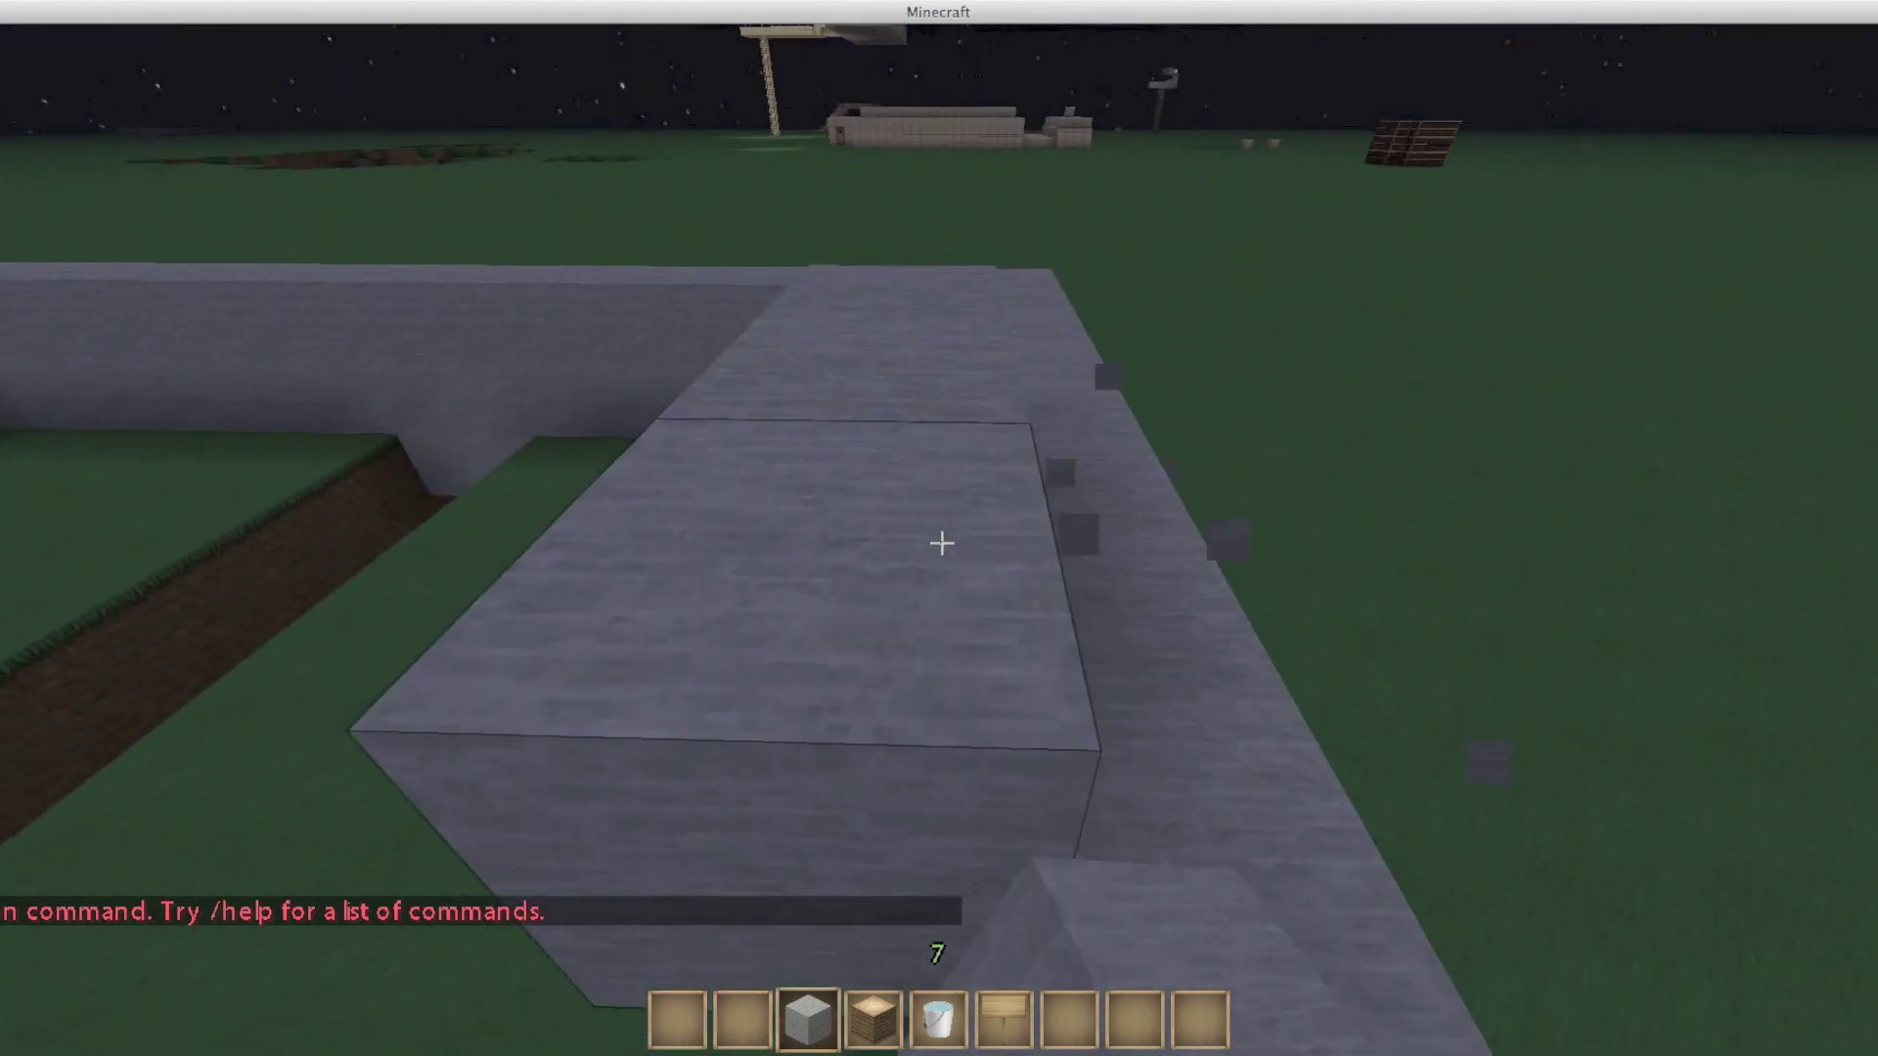
pyautogui.press('s')
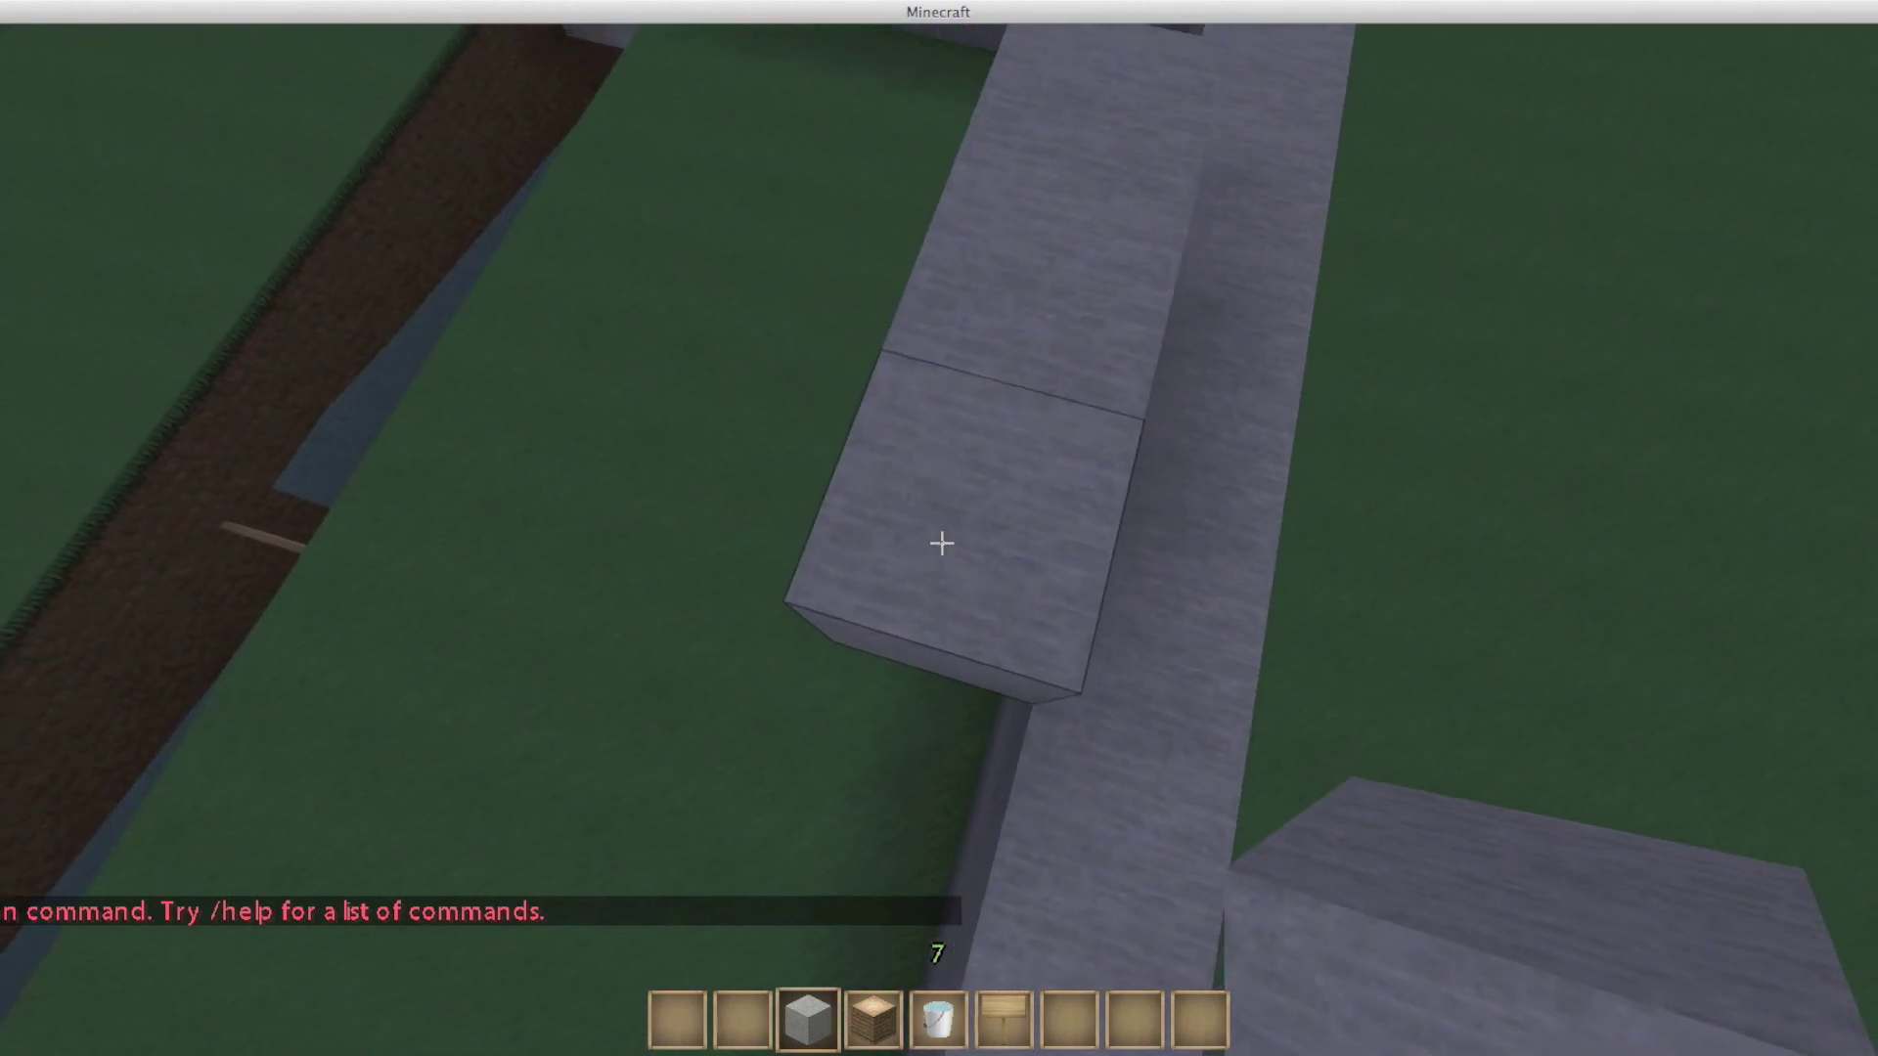
pyautogui.press('w')
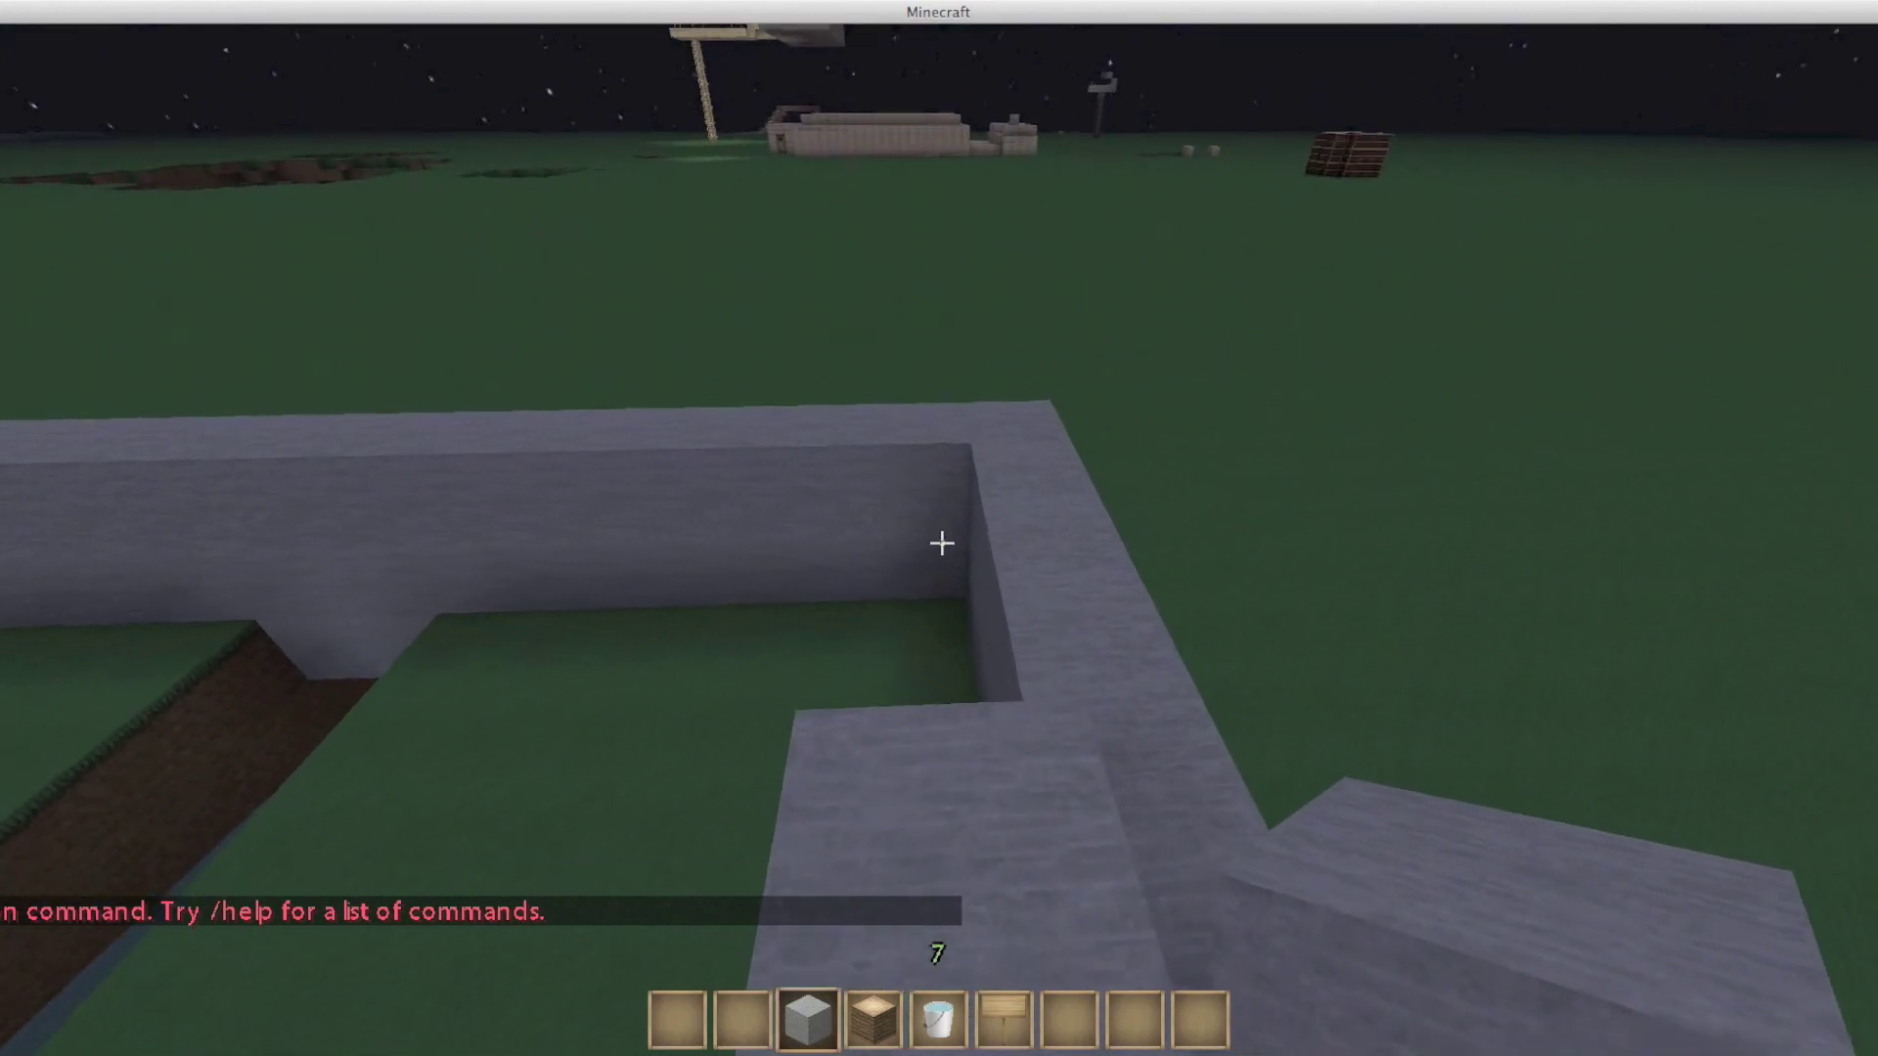
pyautogui.press('w')
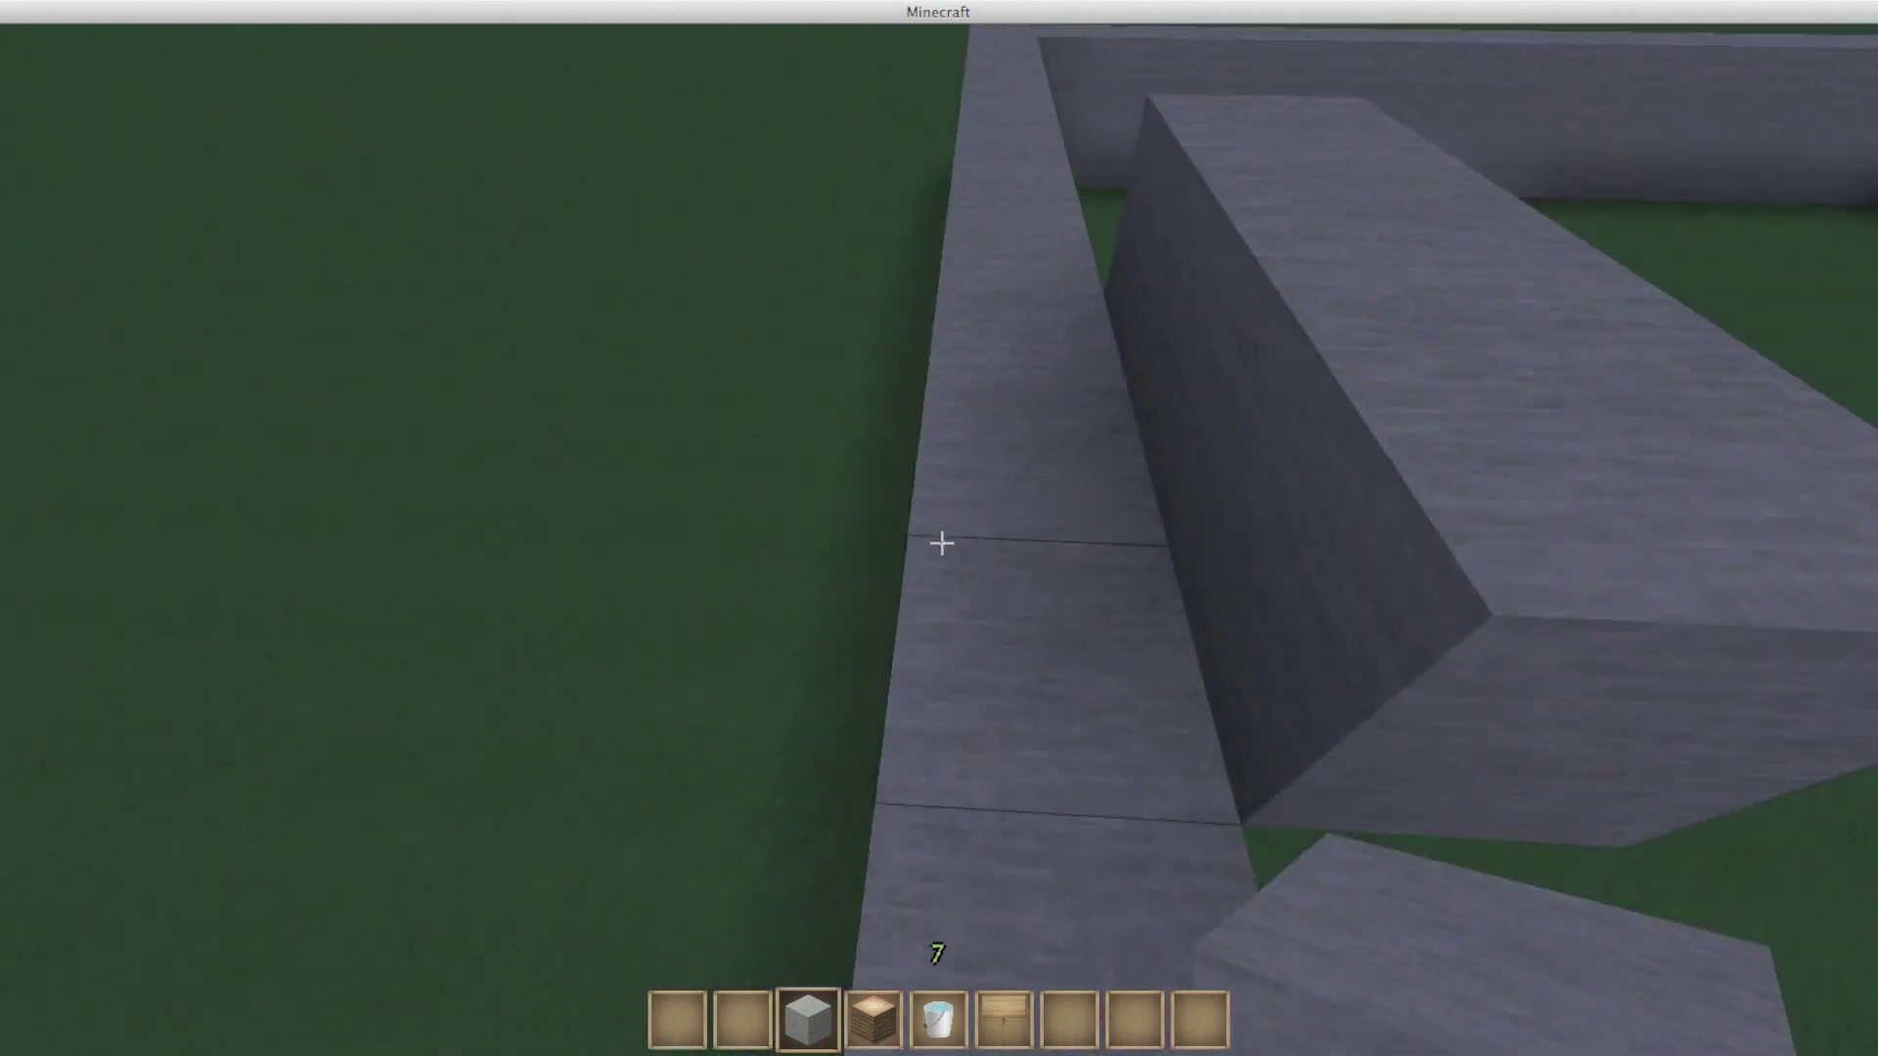
pyautogui.press('s')
pyautogui.press('w')
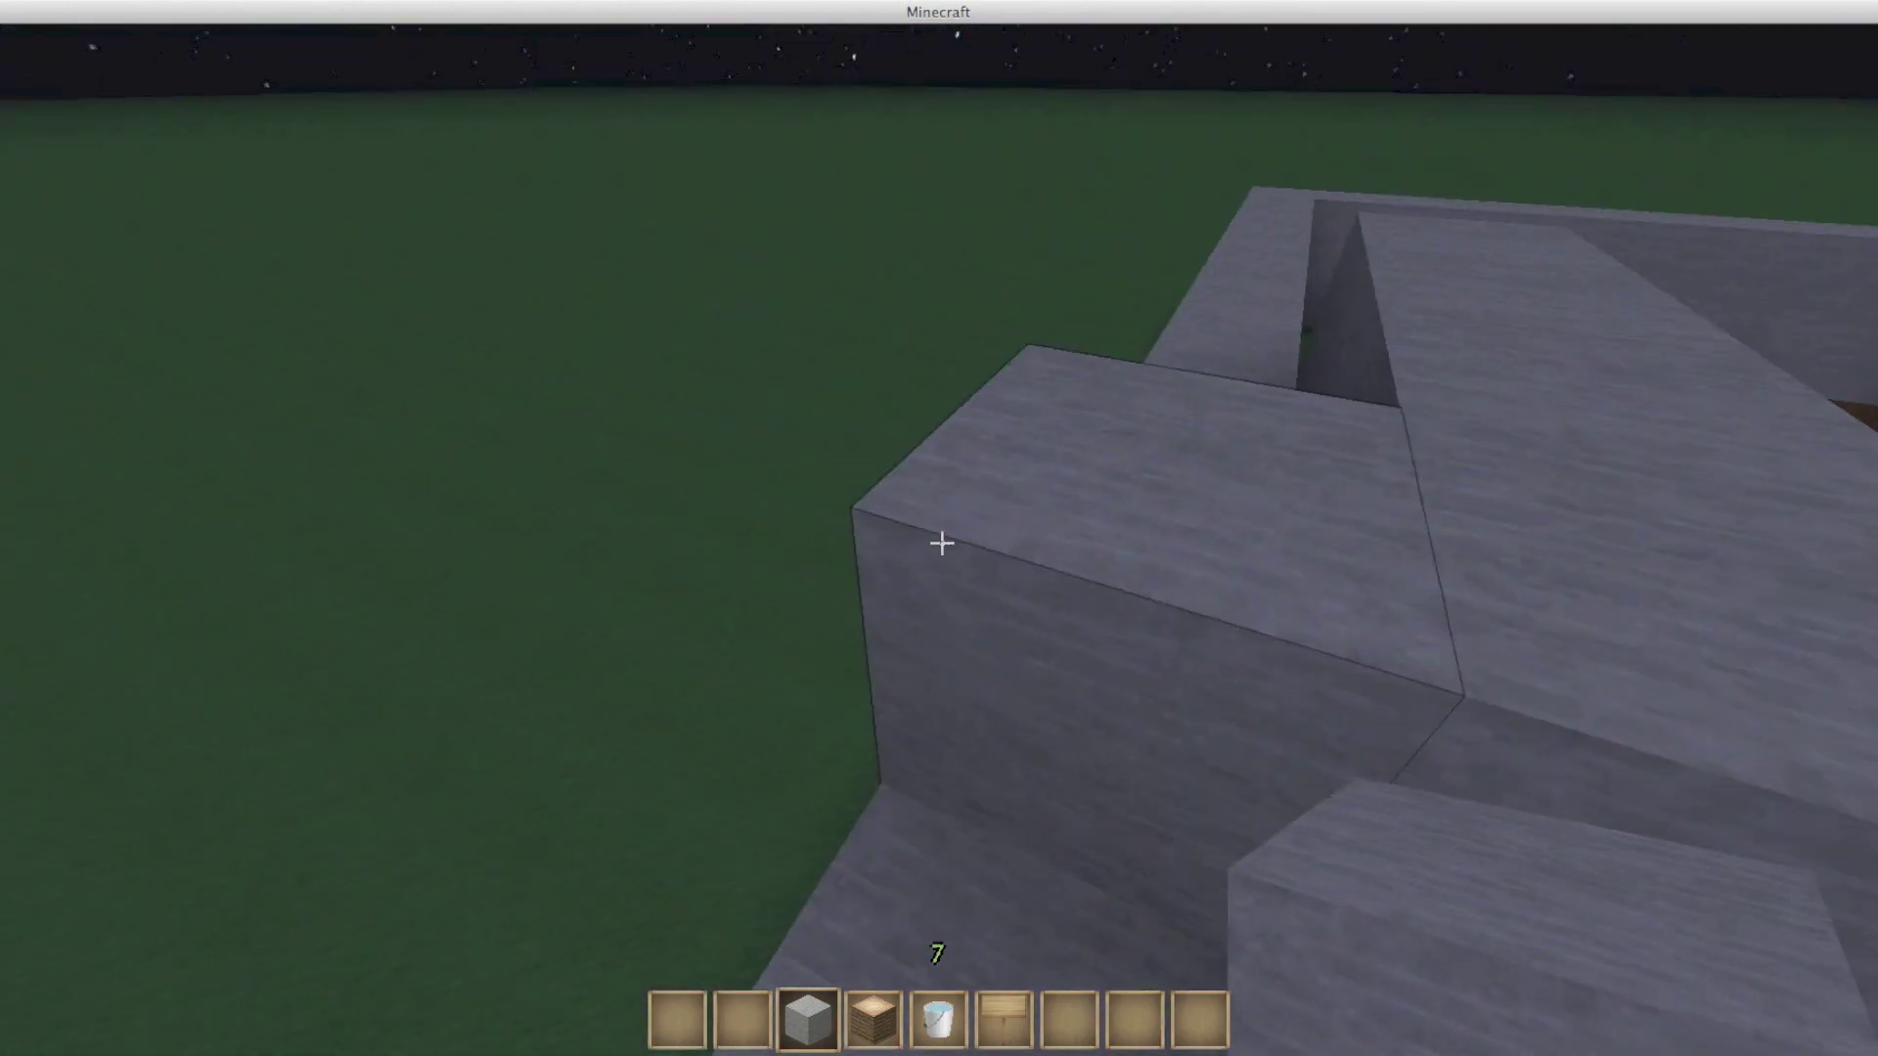
# - Break two wall-top blocks, then set difficulty to Hard in Options and resume play
pyautogui.click(940, 542)
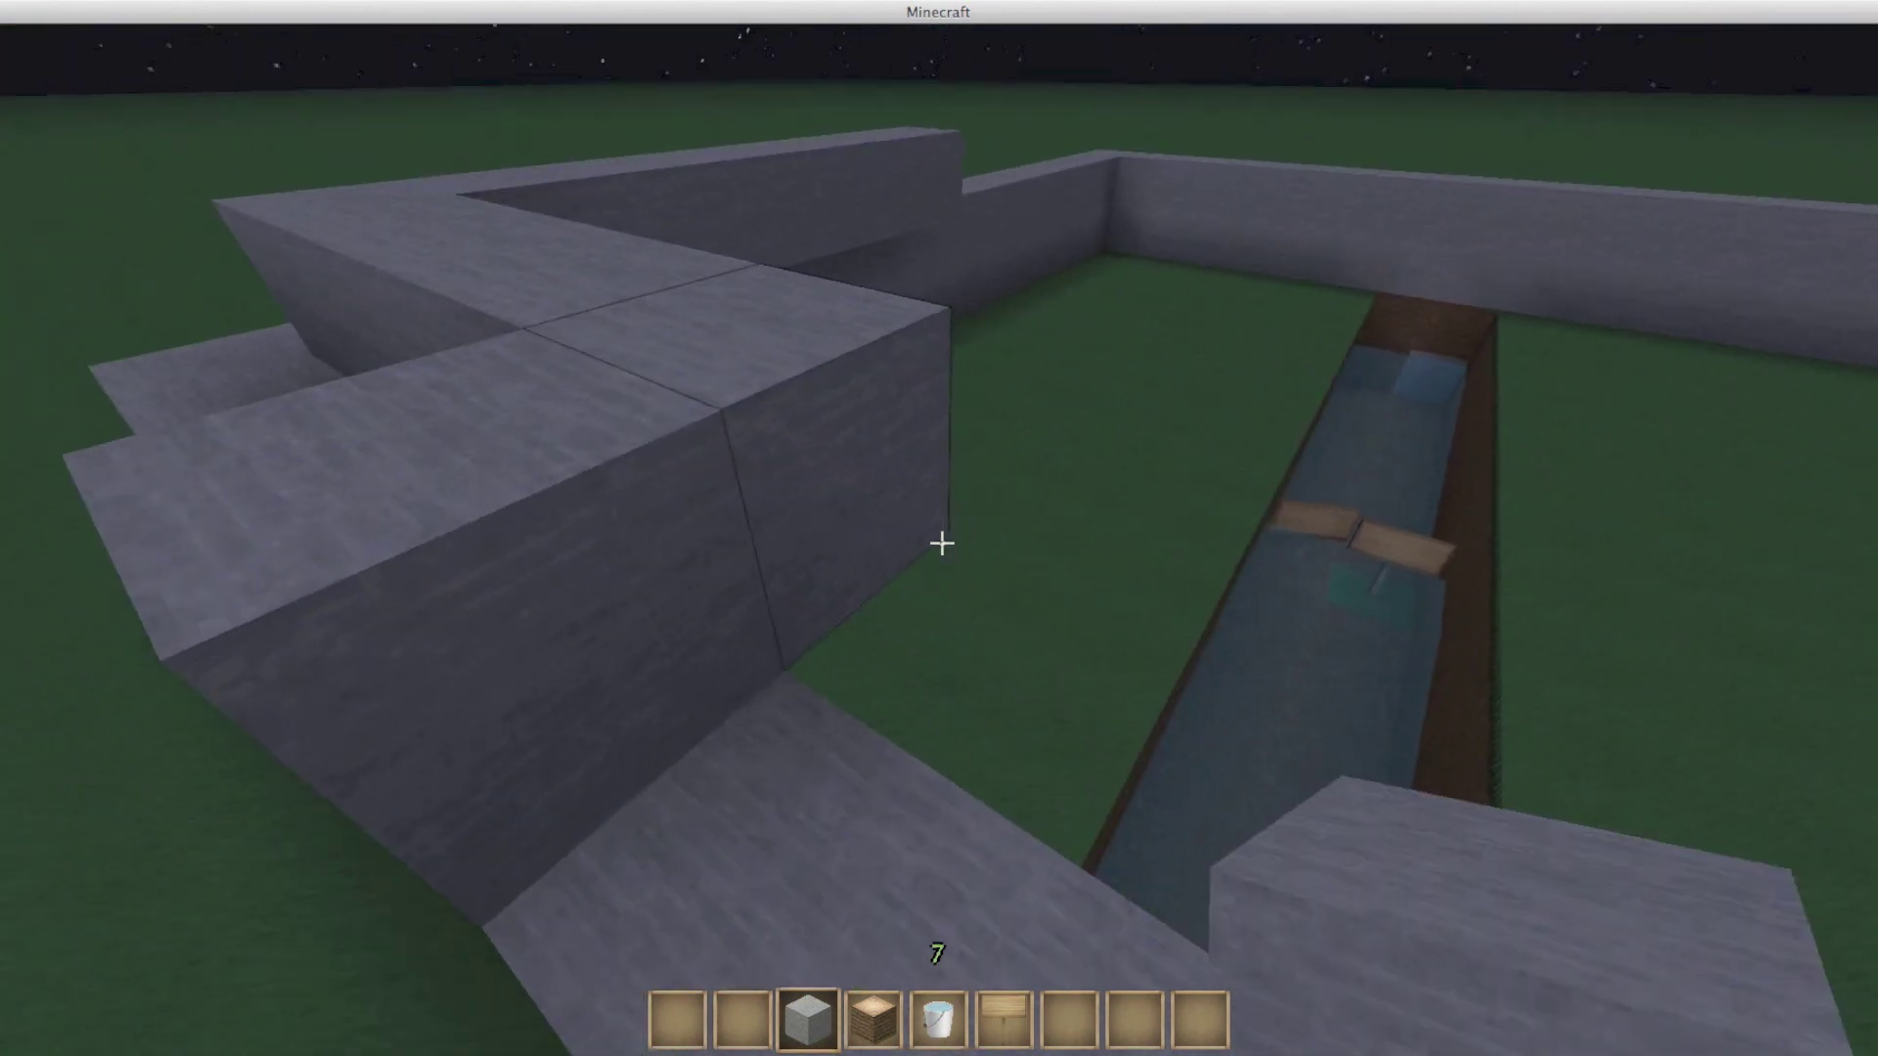
pyautogui.click(940, 543)
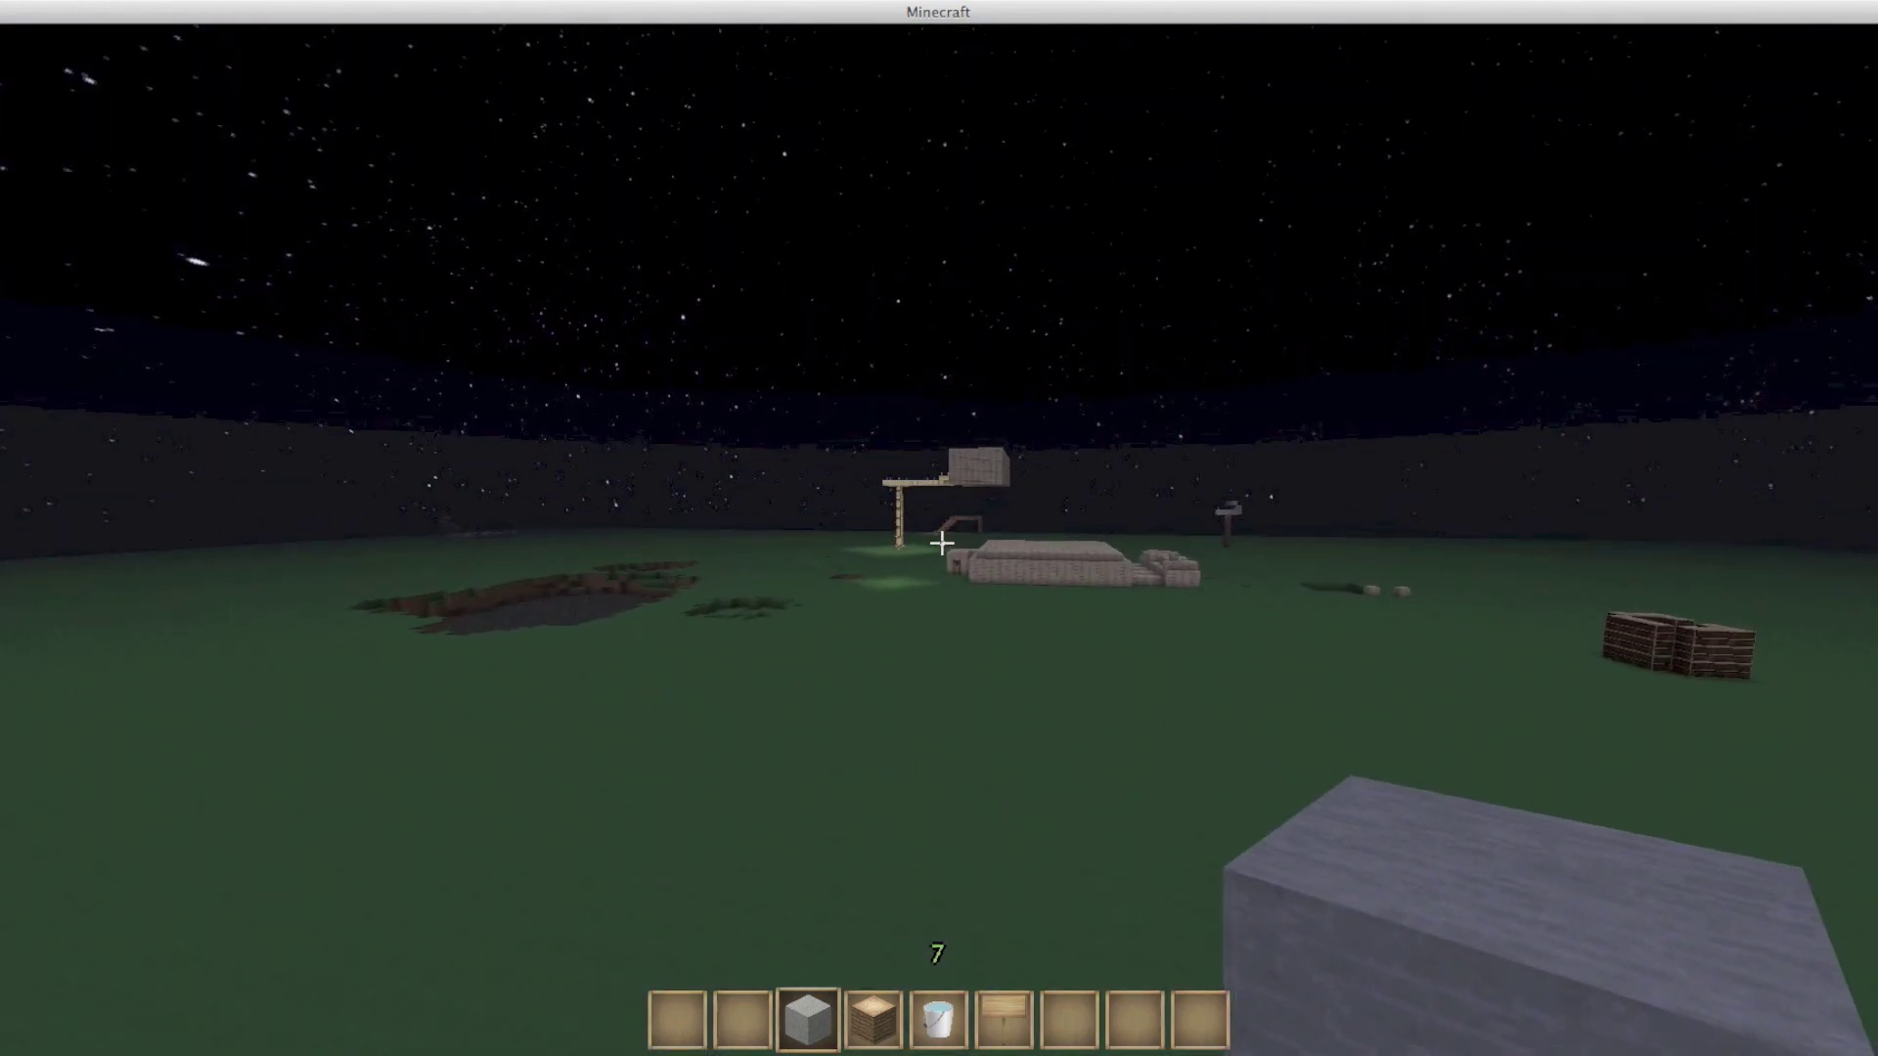
pyautogui.press('Escape')
pyautogui.click(876, 569)
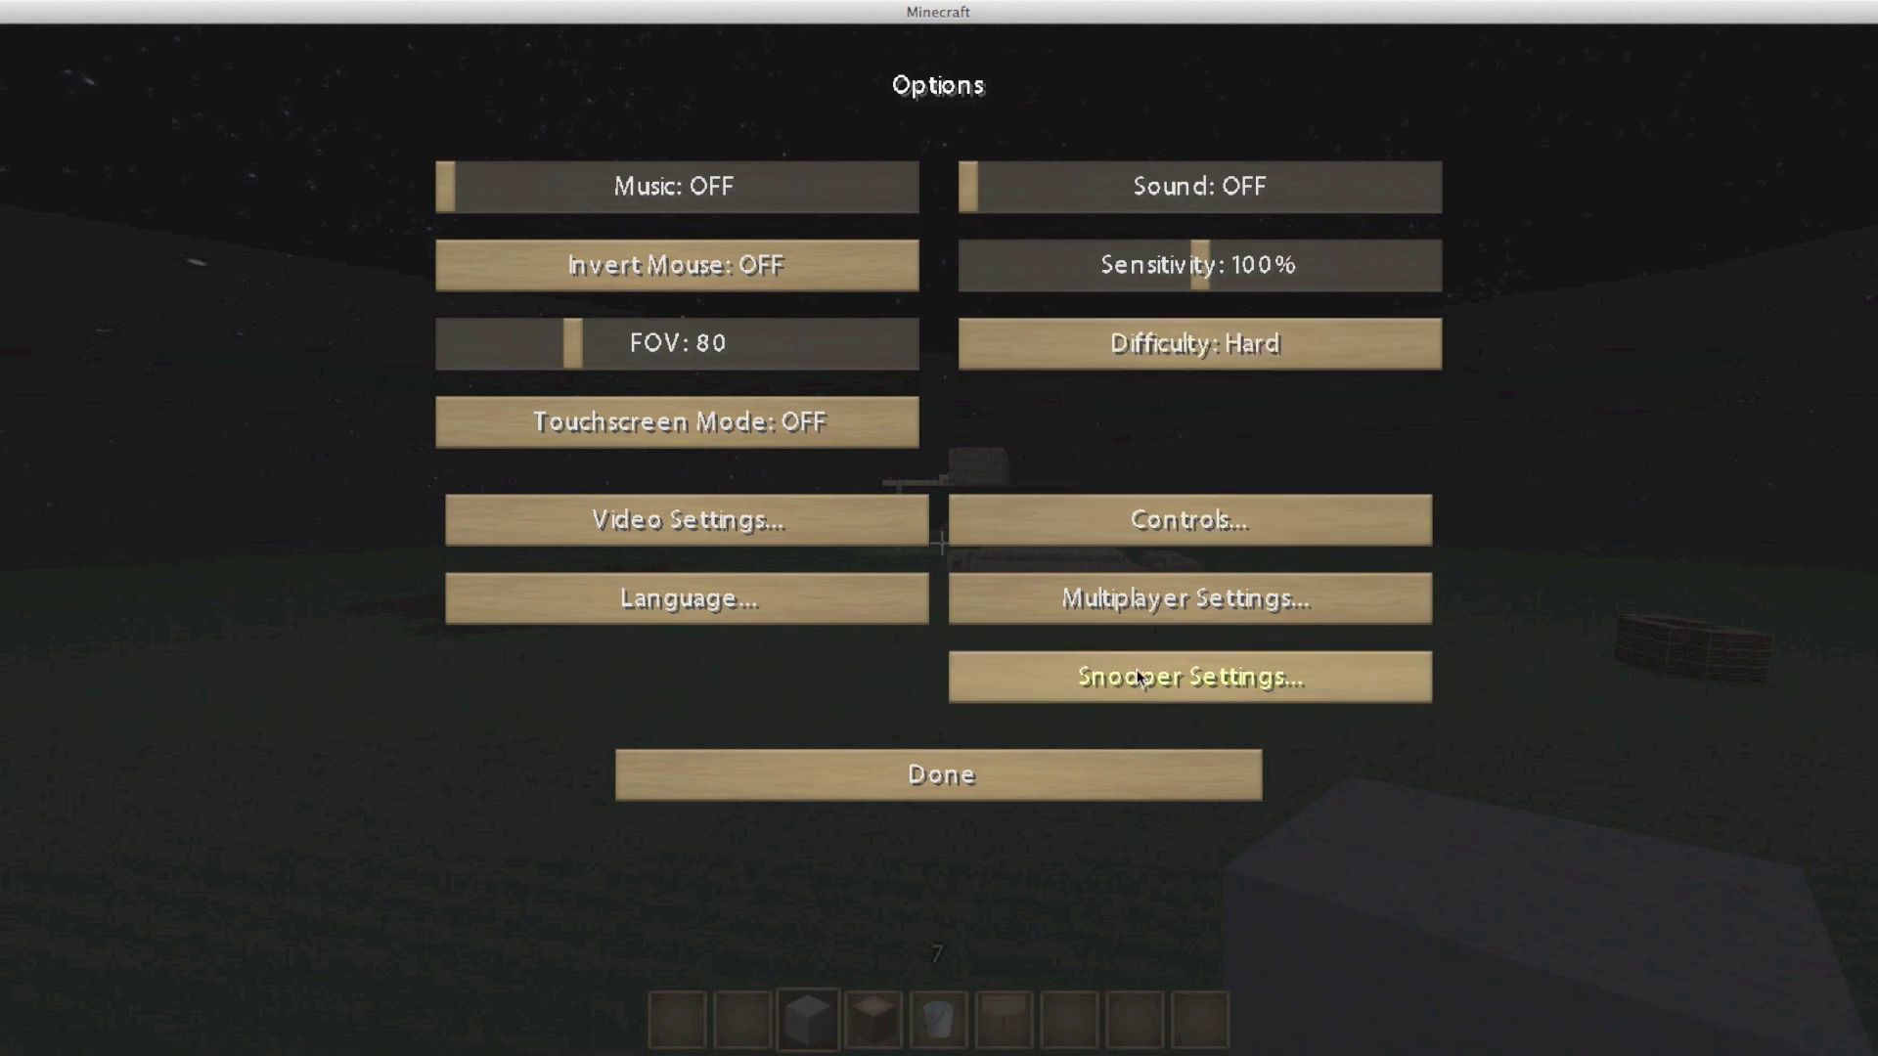
pyautogui.click(1105, 753)
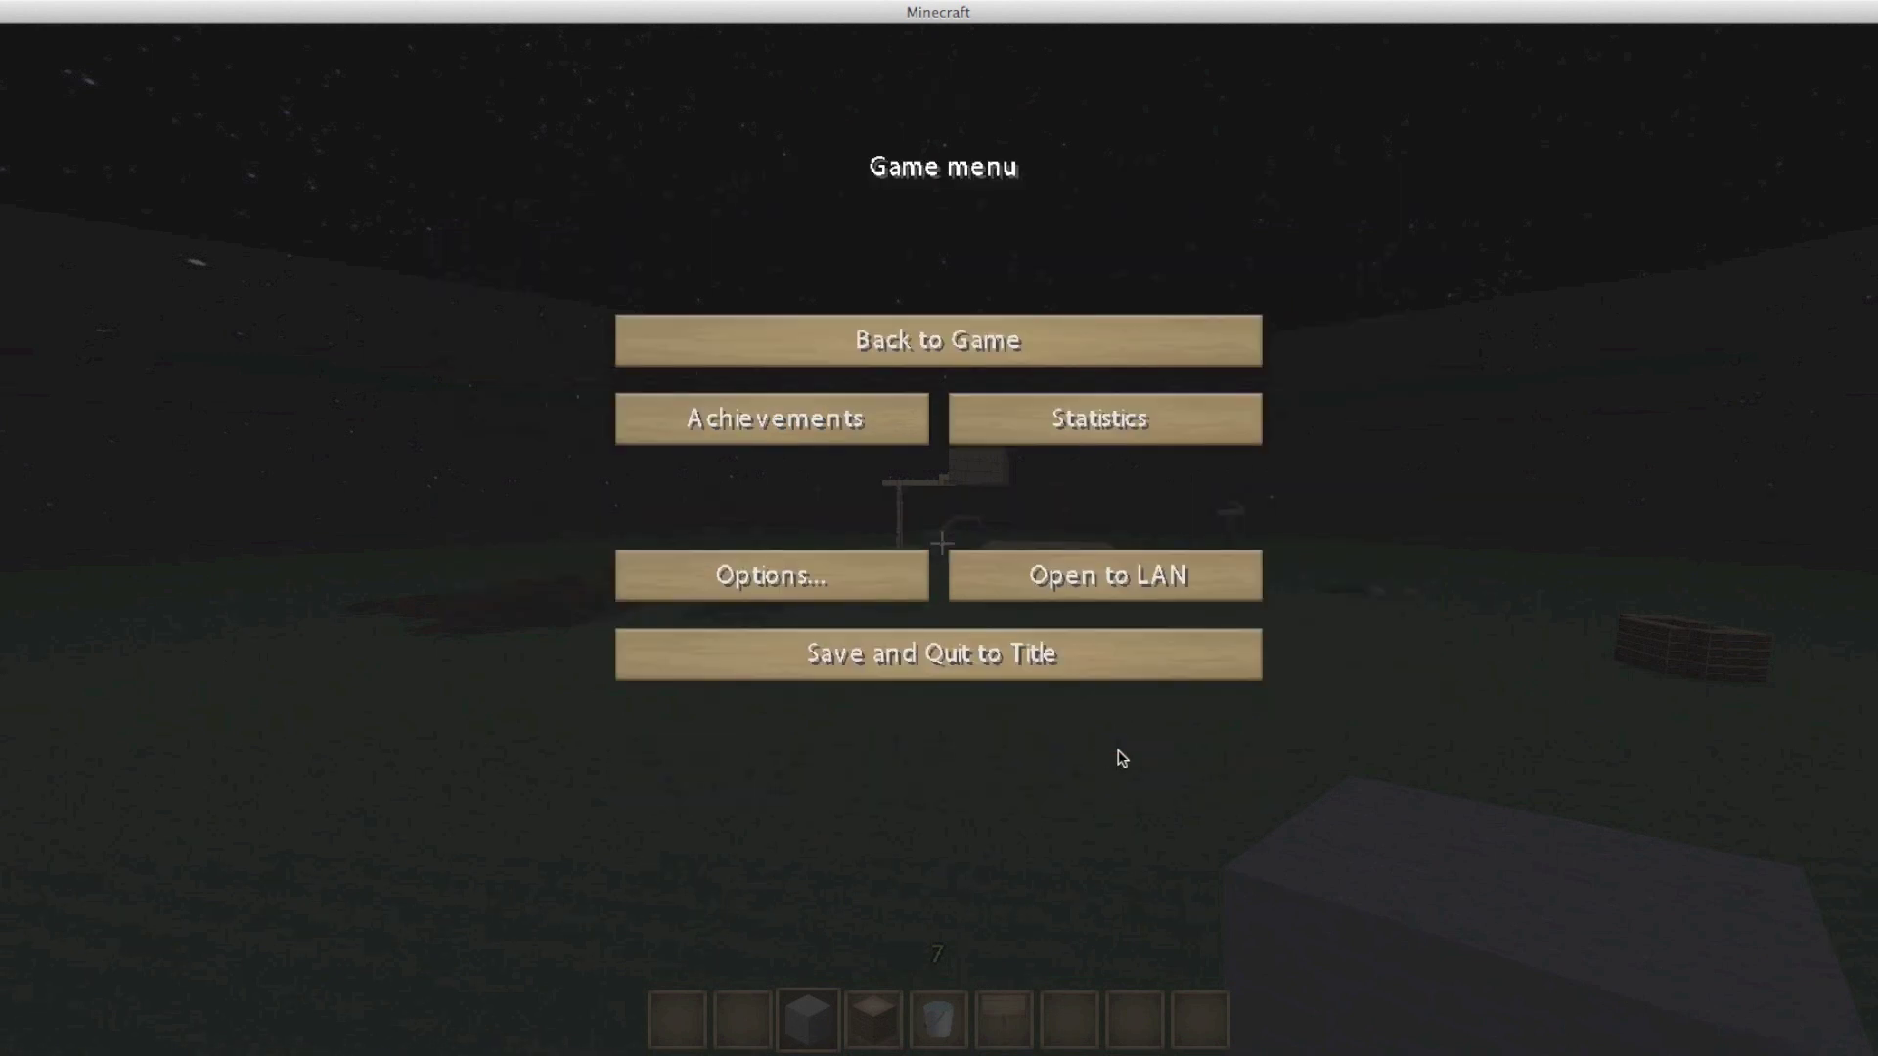
pyautogui.click(1089, 358)
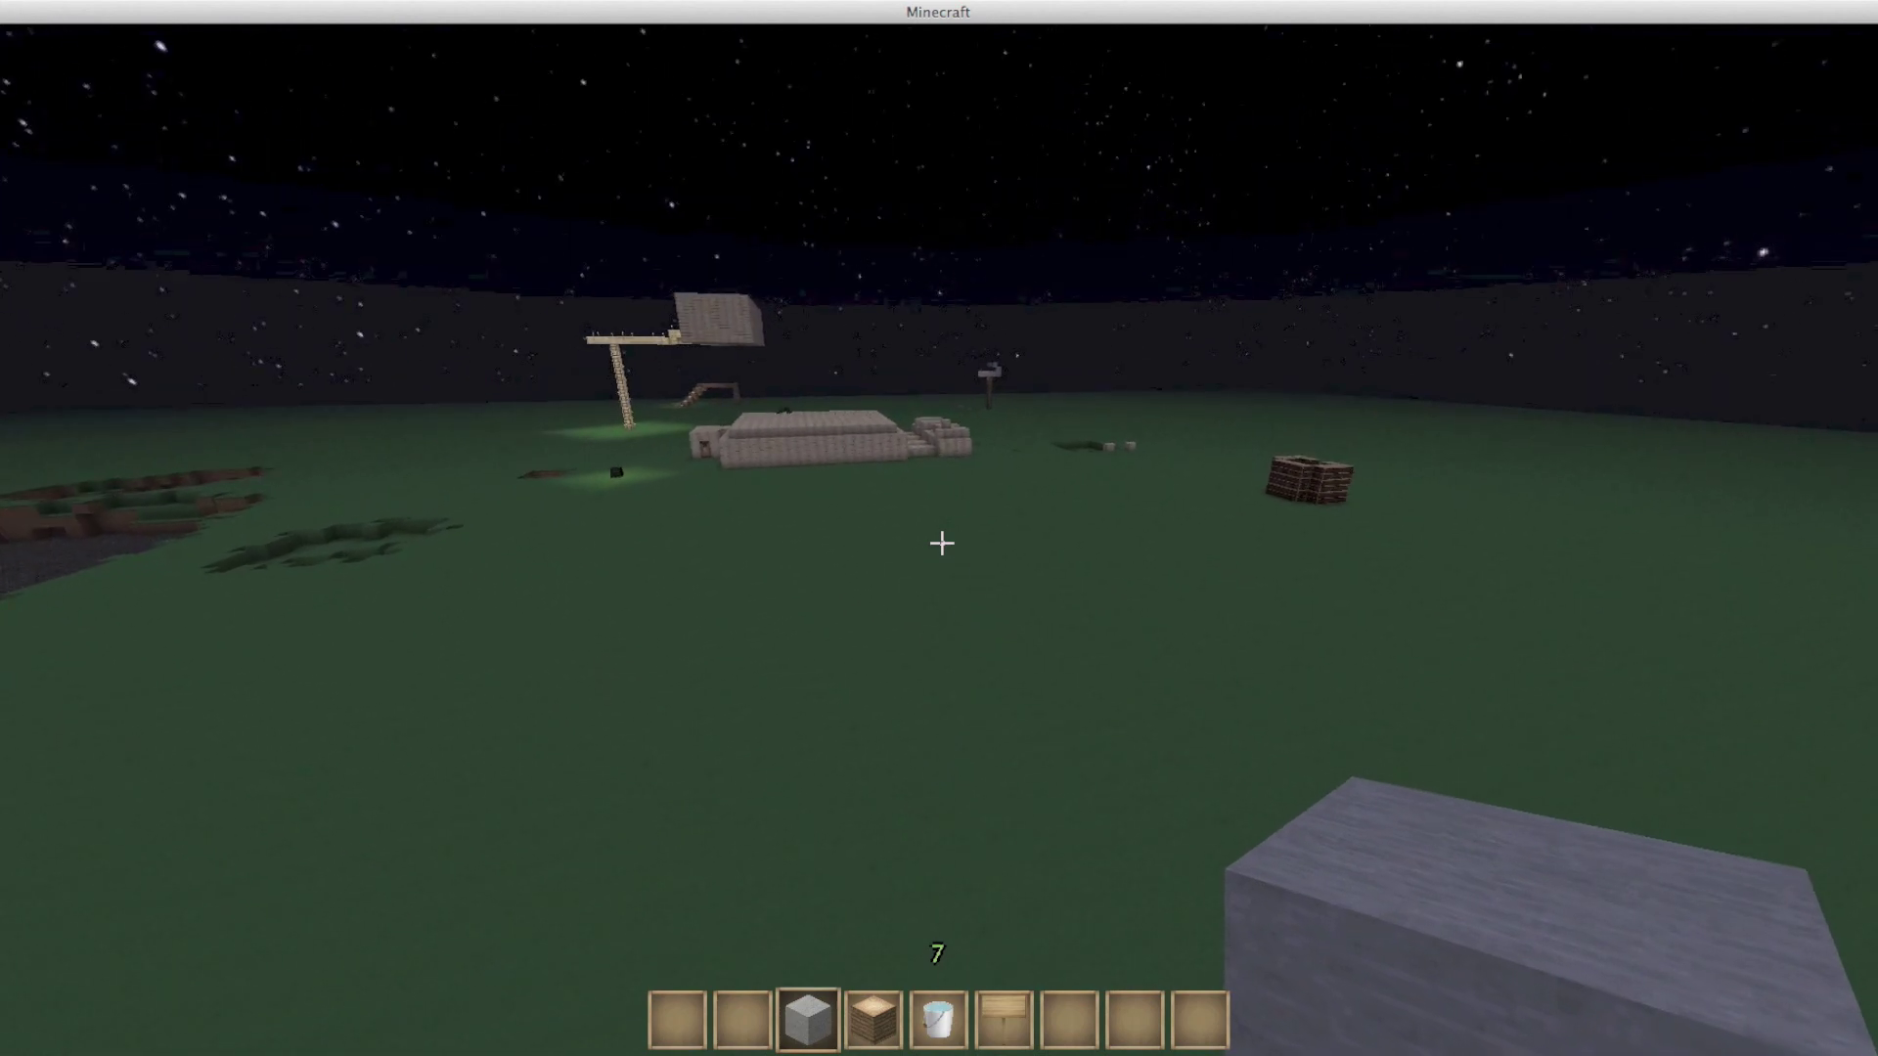
pyautogui.scroll(-4, 939, 543)
pyautogui.scroll(-1, 940, 543)
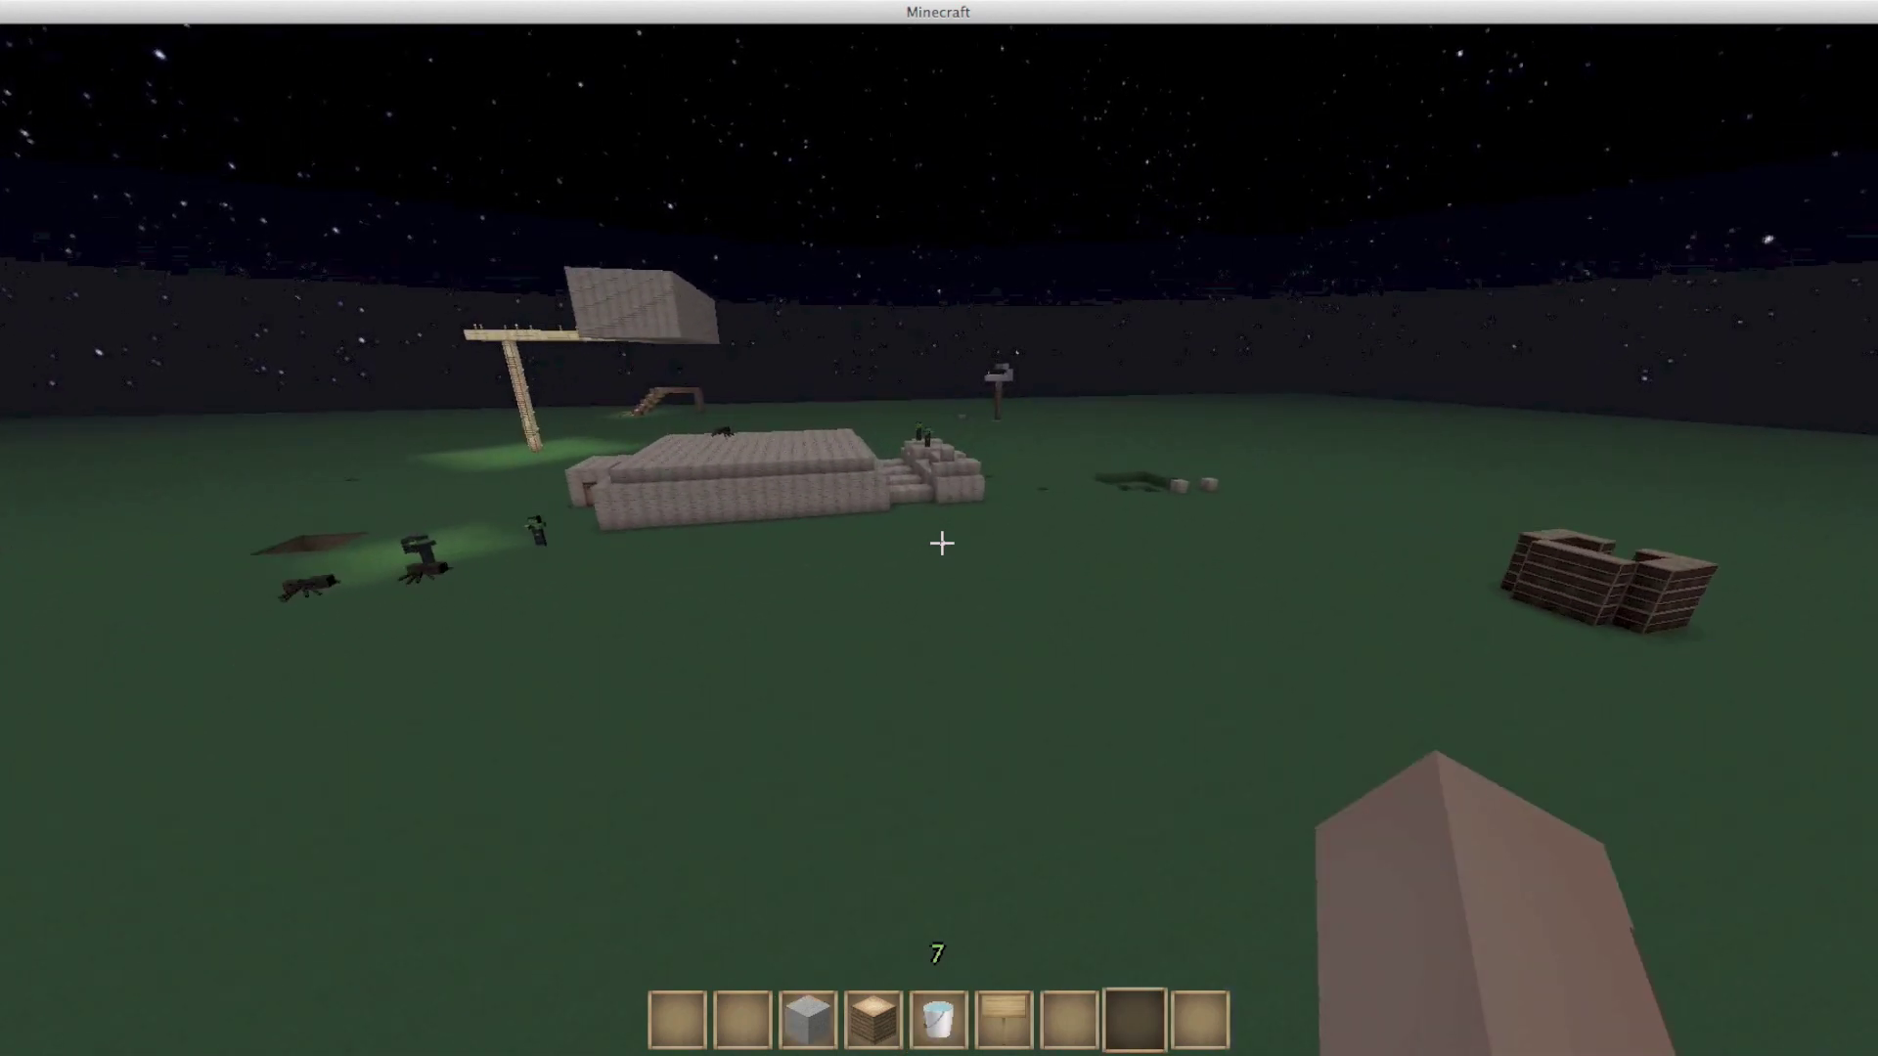
# - Walk into the plank farm's entrance and water tunnel, then climb out beside its wall
pyautogui.press('w')
pyautogui.press('w')
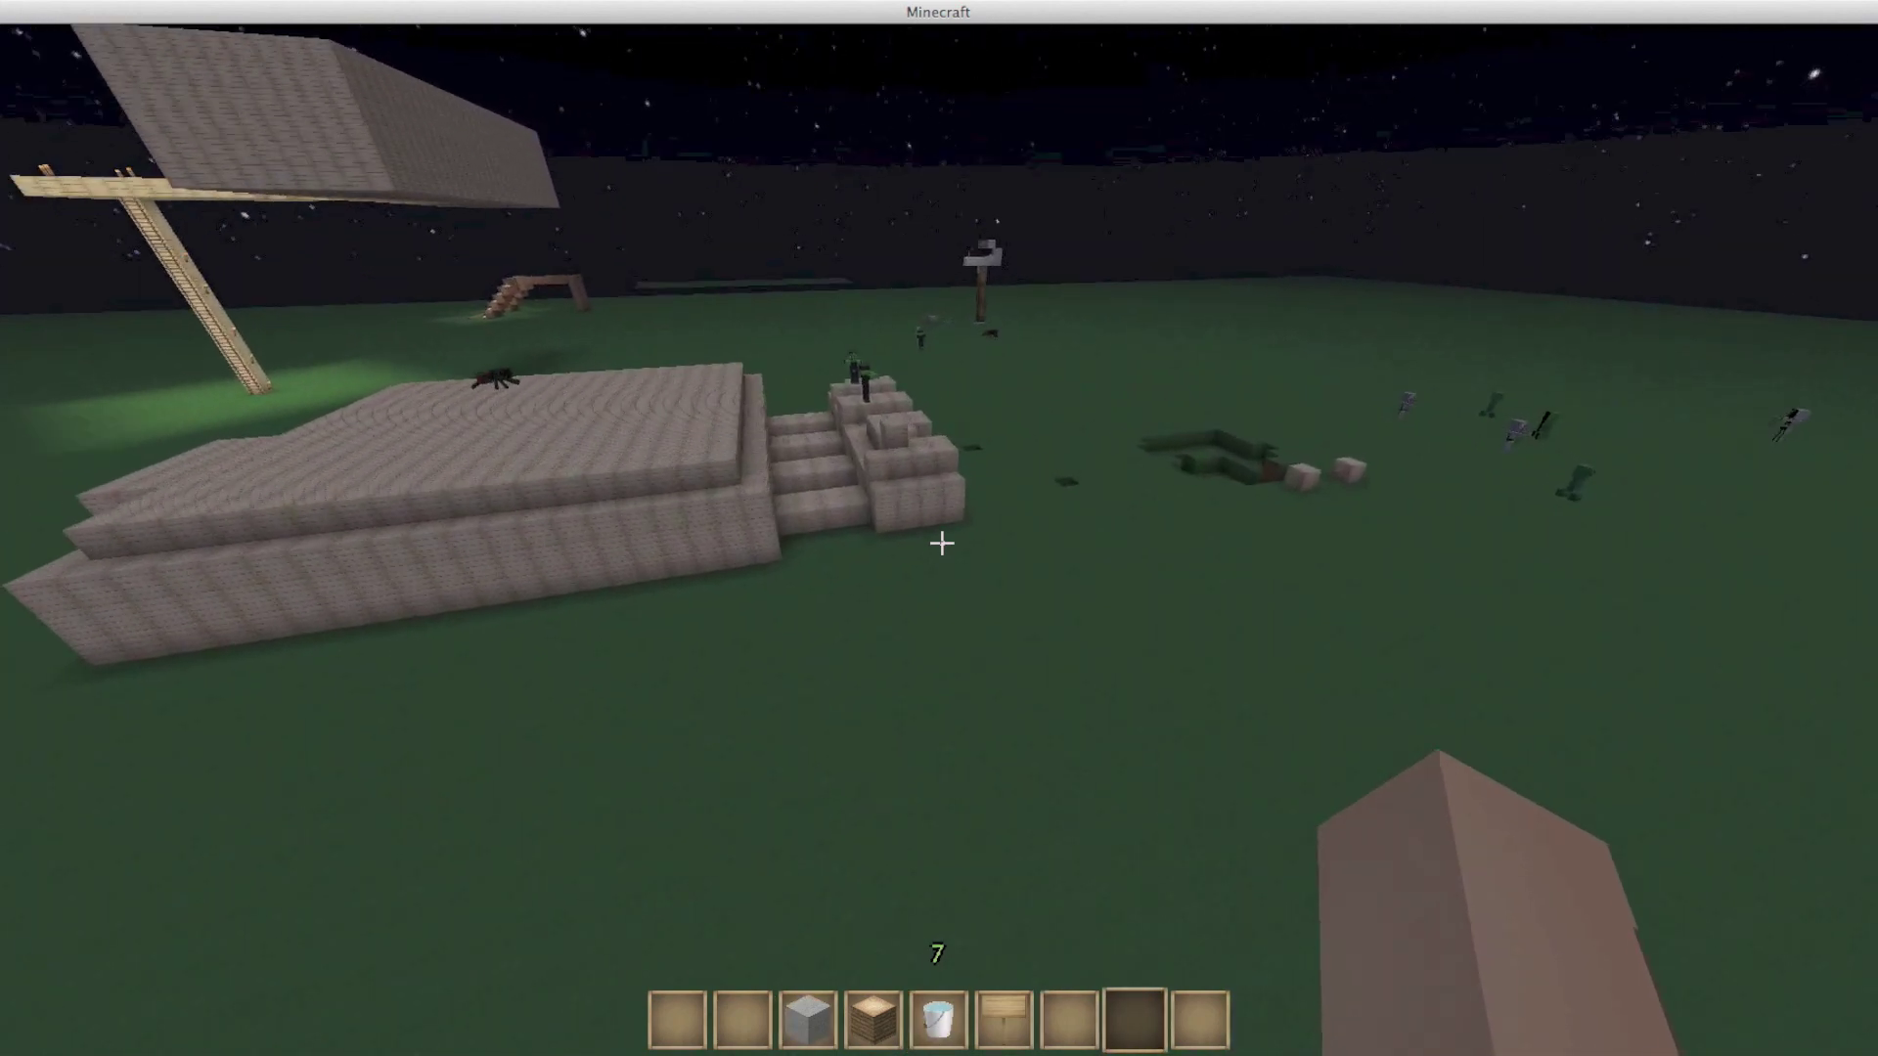
pyautogui.press('w')
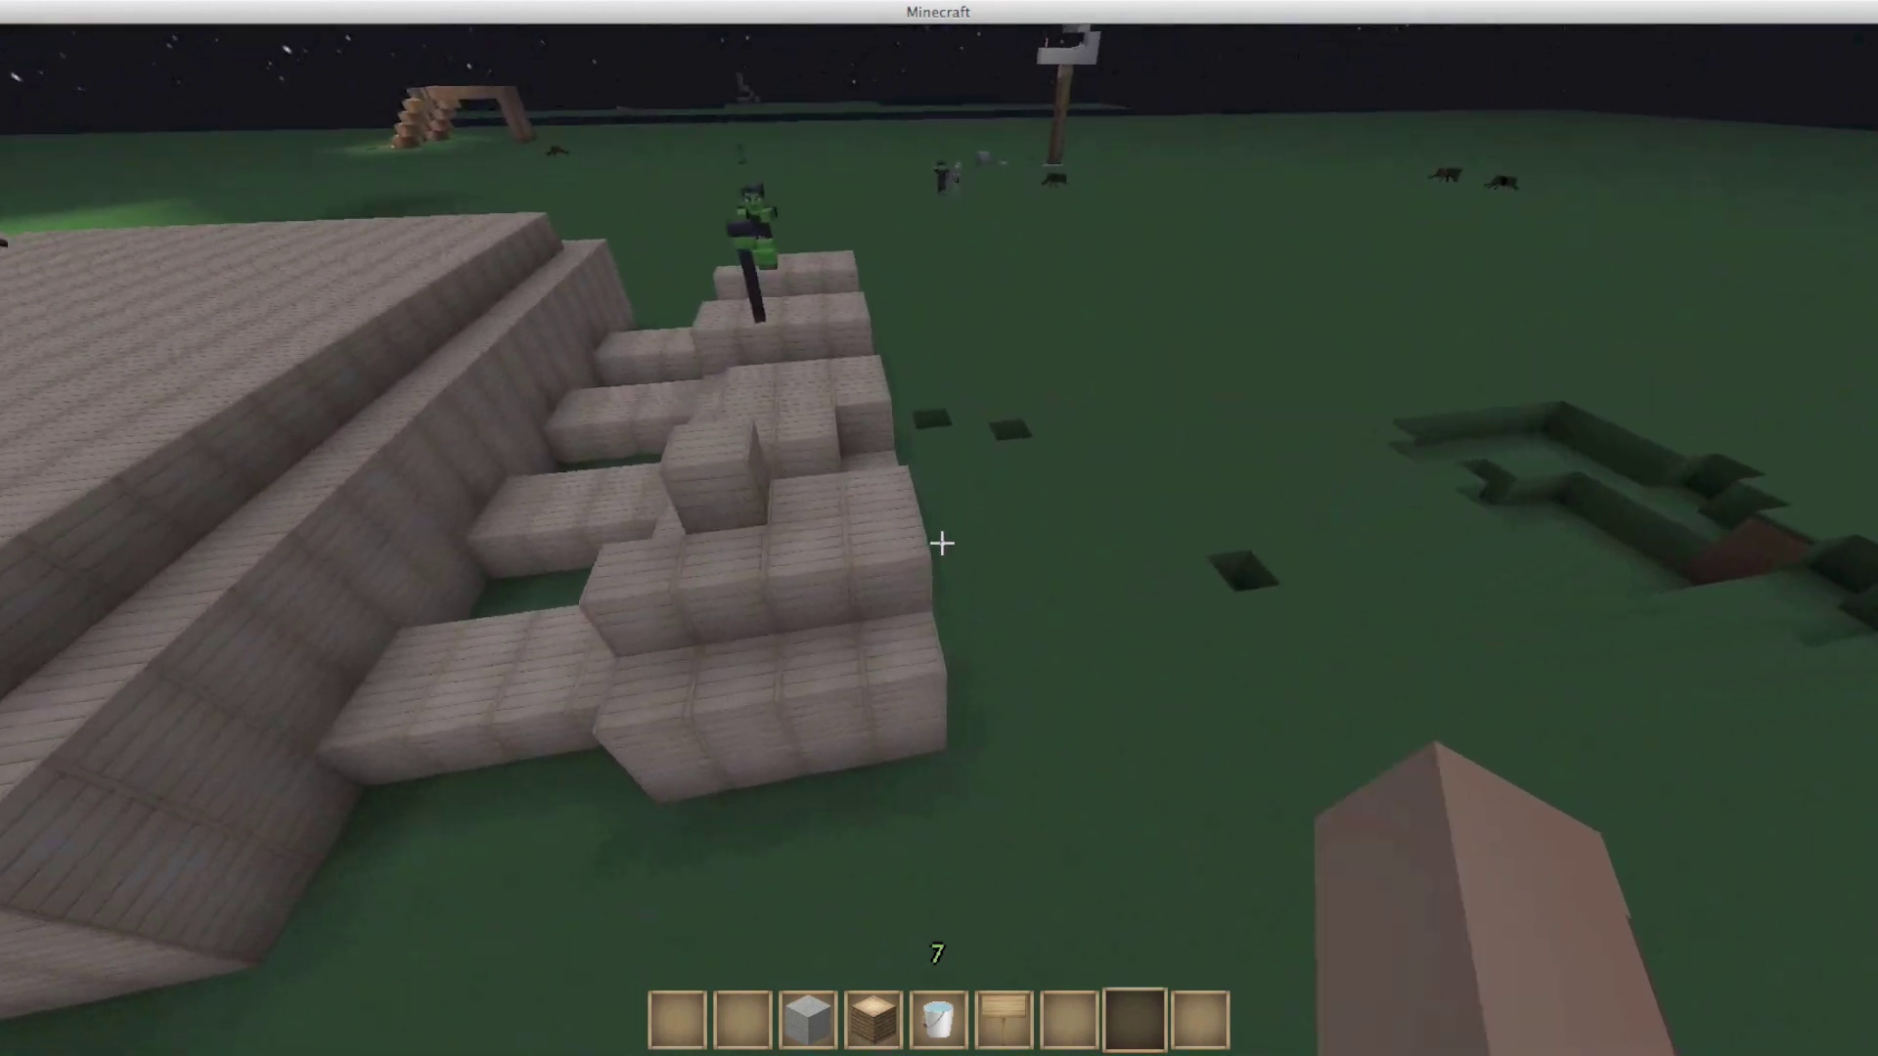
pyautogui.press('s')
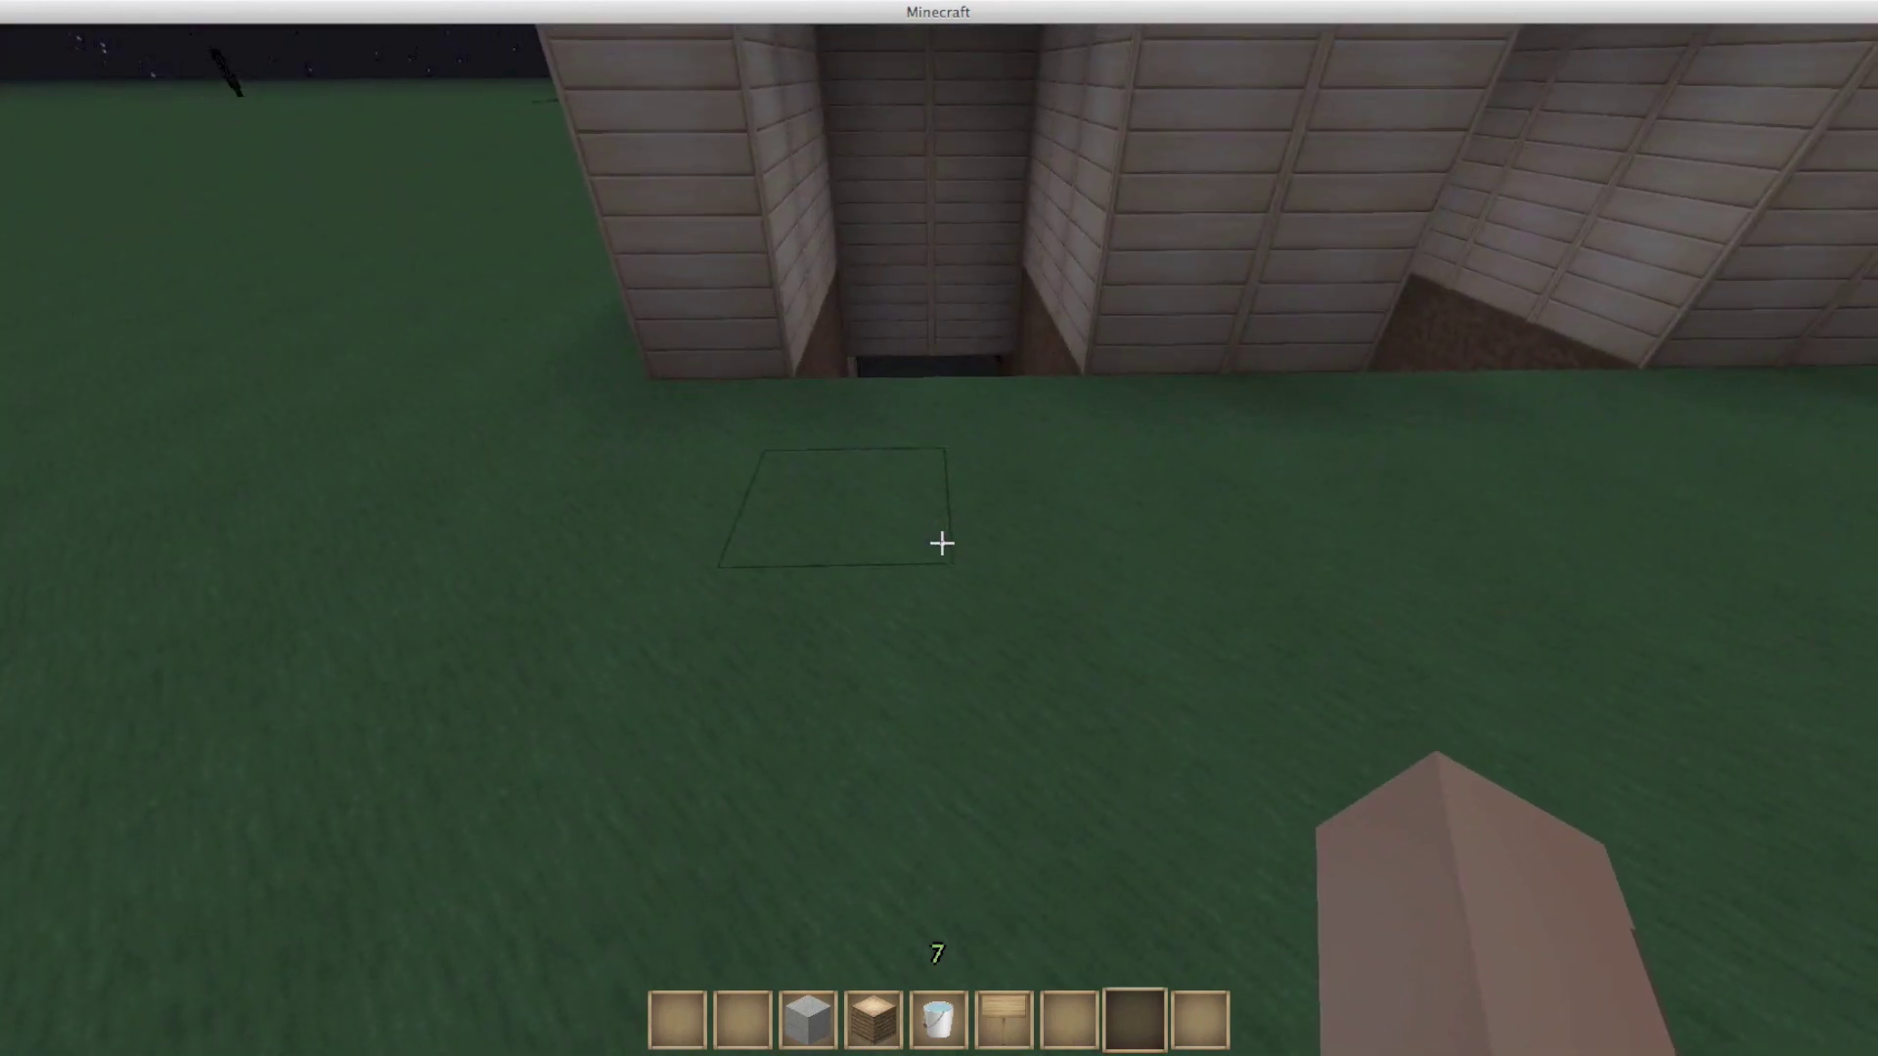
pyautogui.press('w')
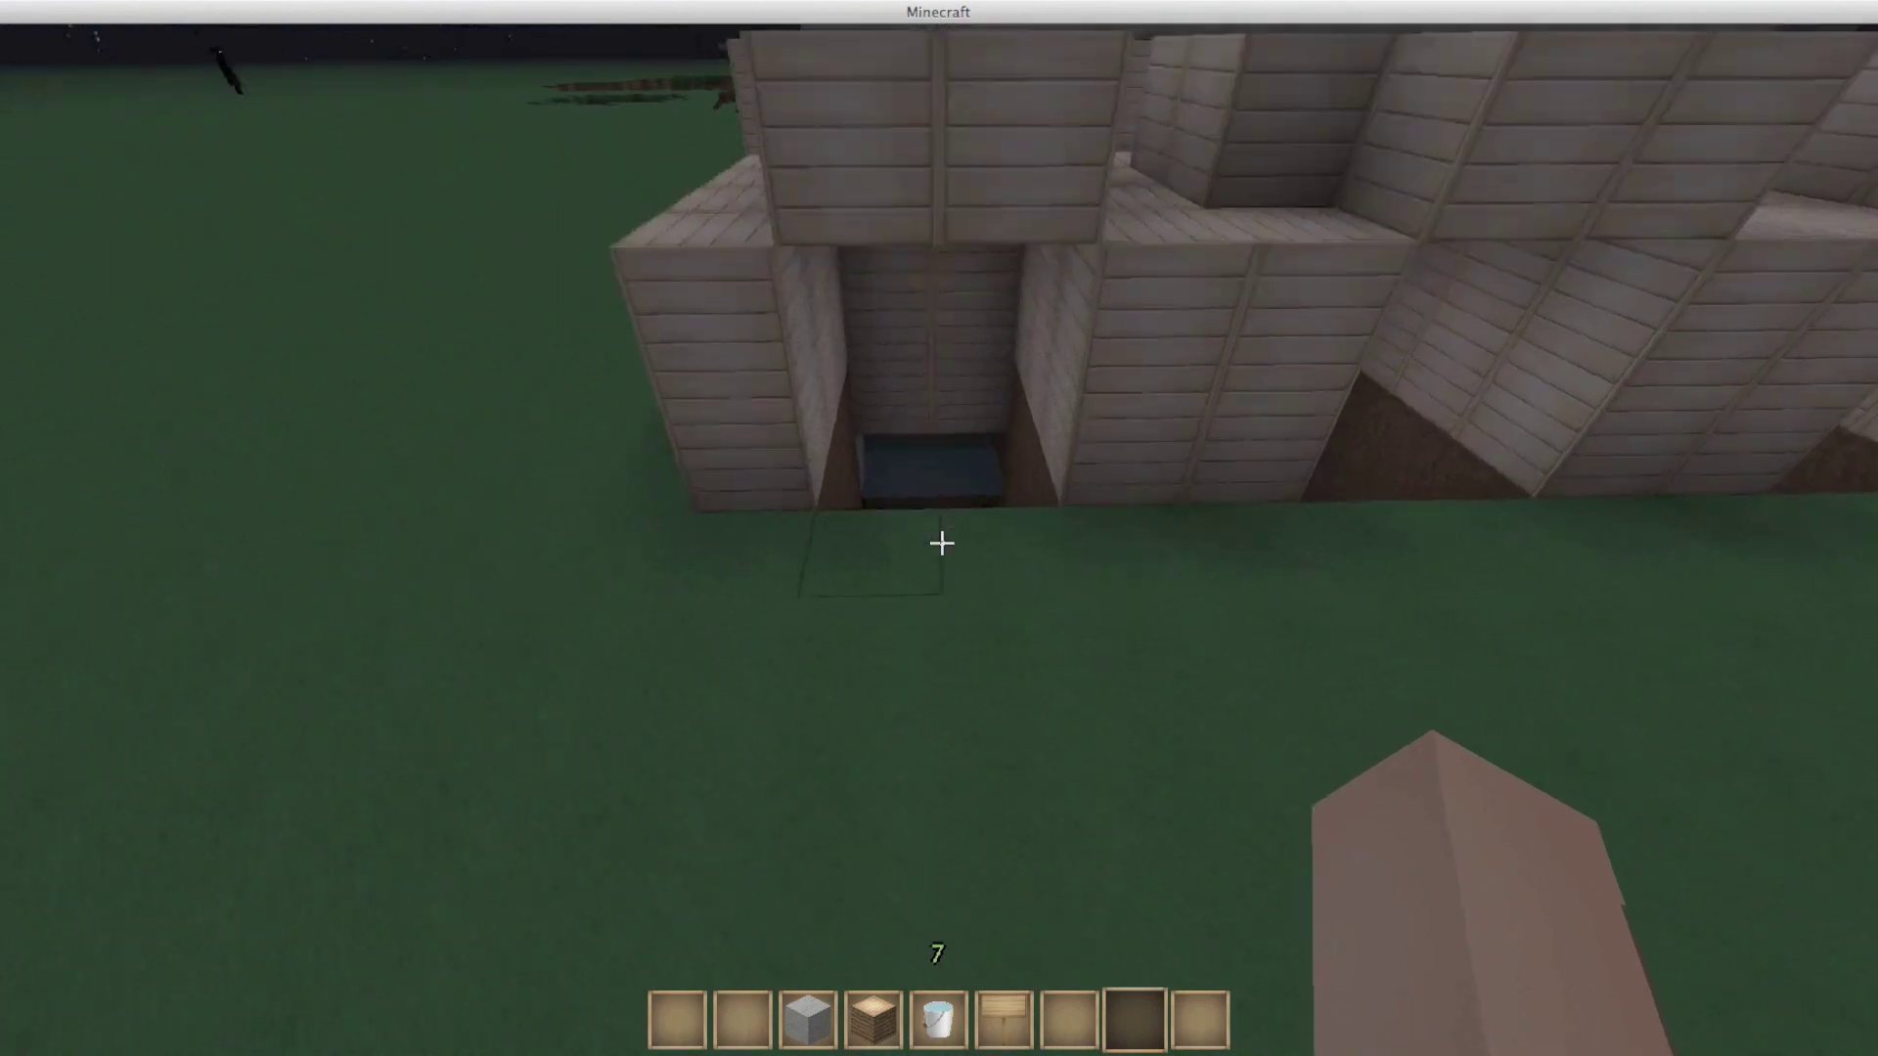
pyautogui.press('w')
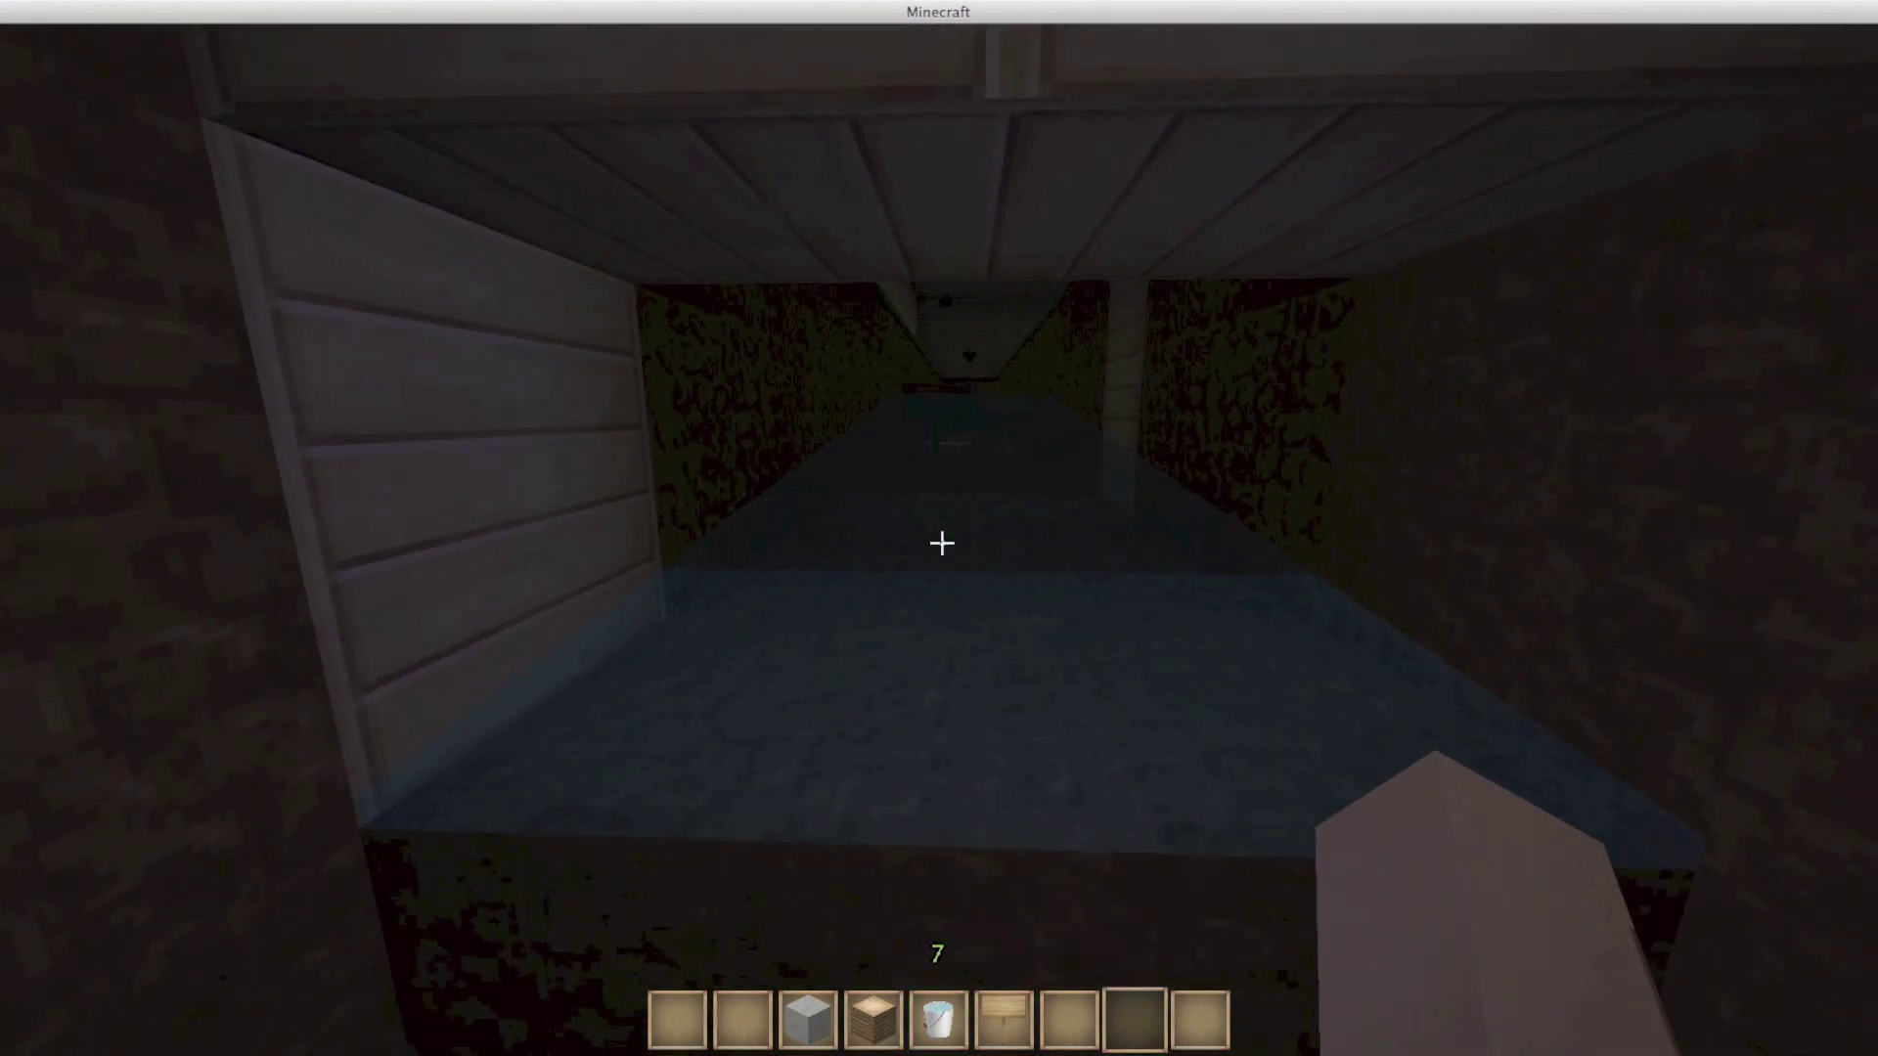
pyautogui.press('space')
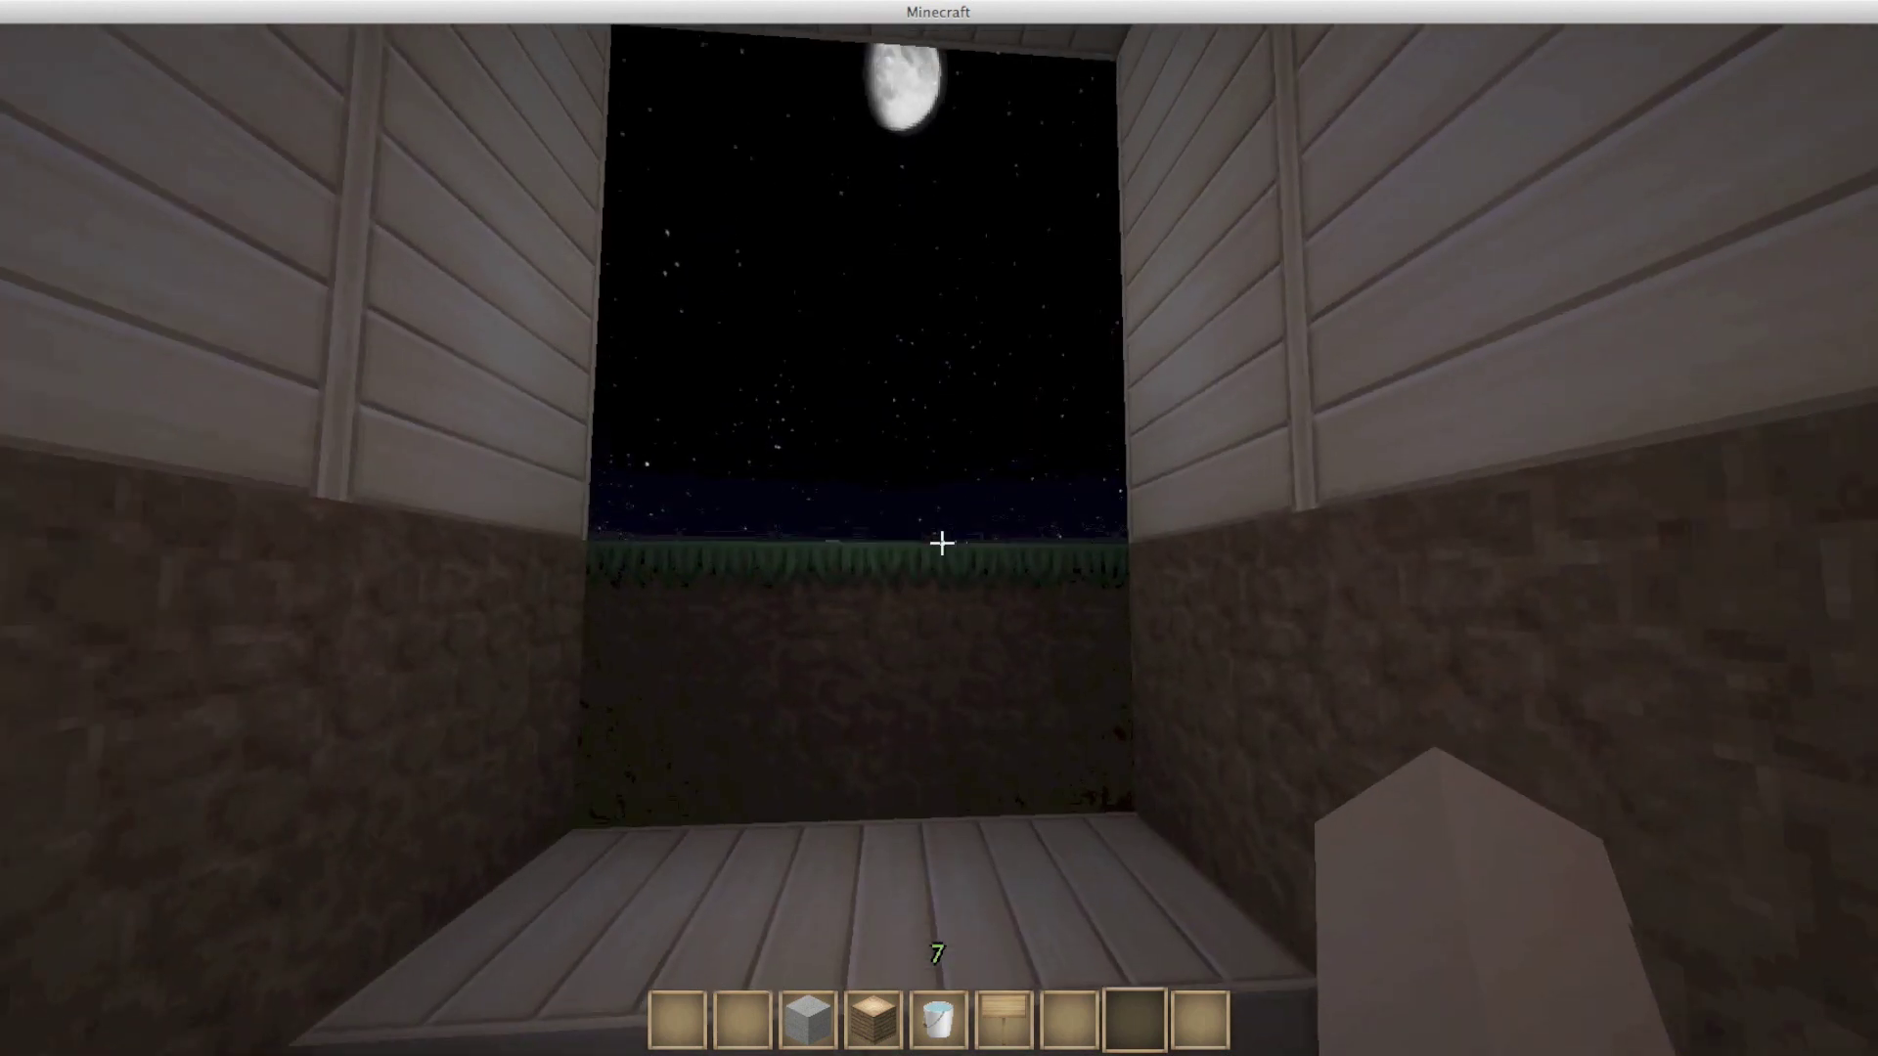
pyautogui.press('w')
pyautogui.press('w')
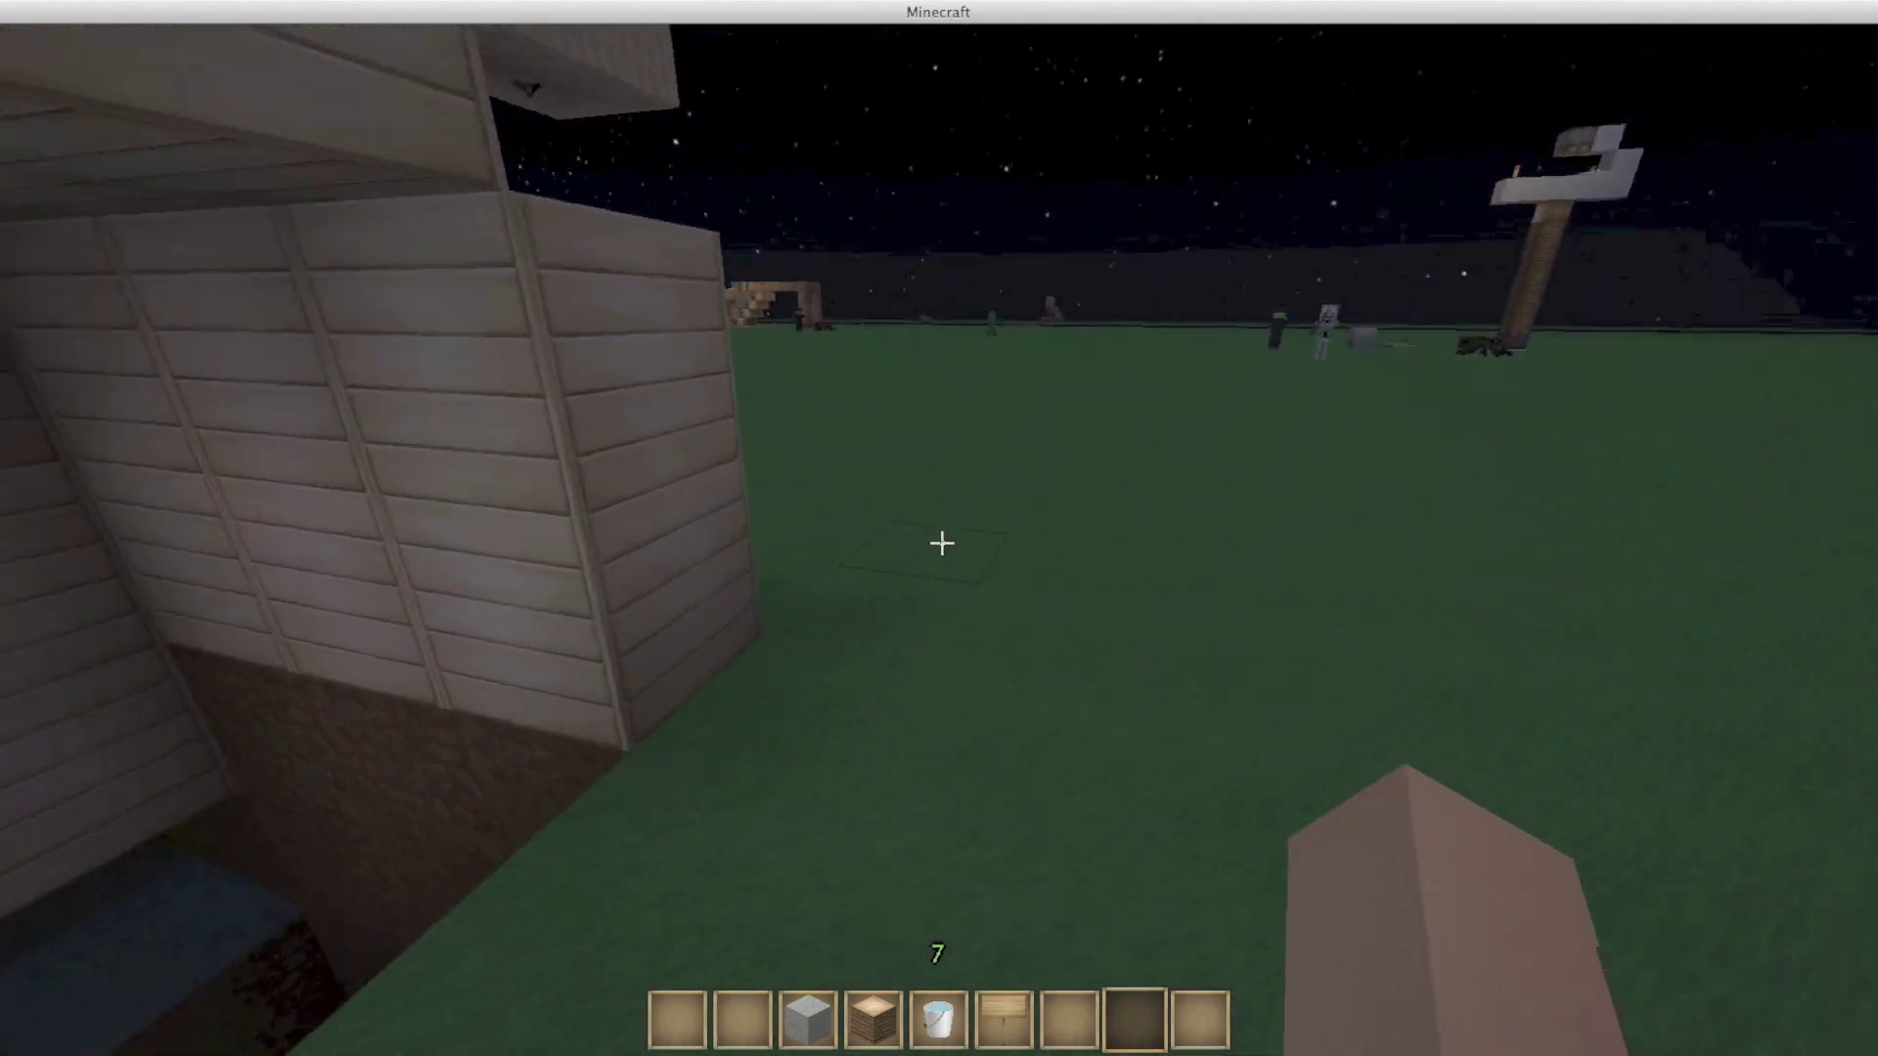
pyautogui.press('w')
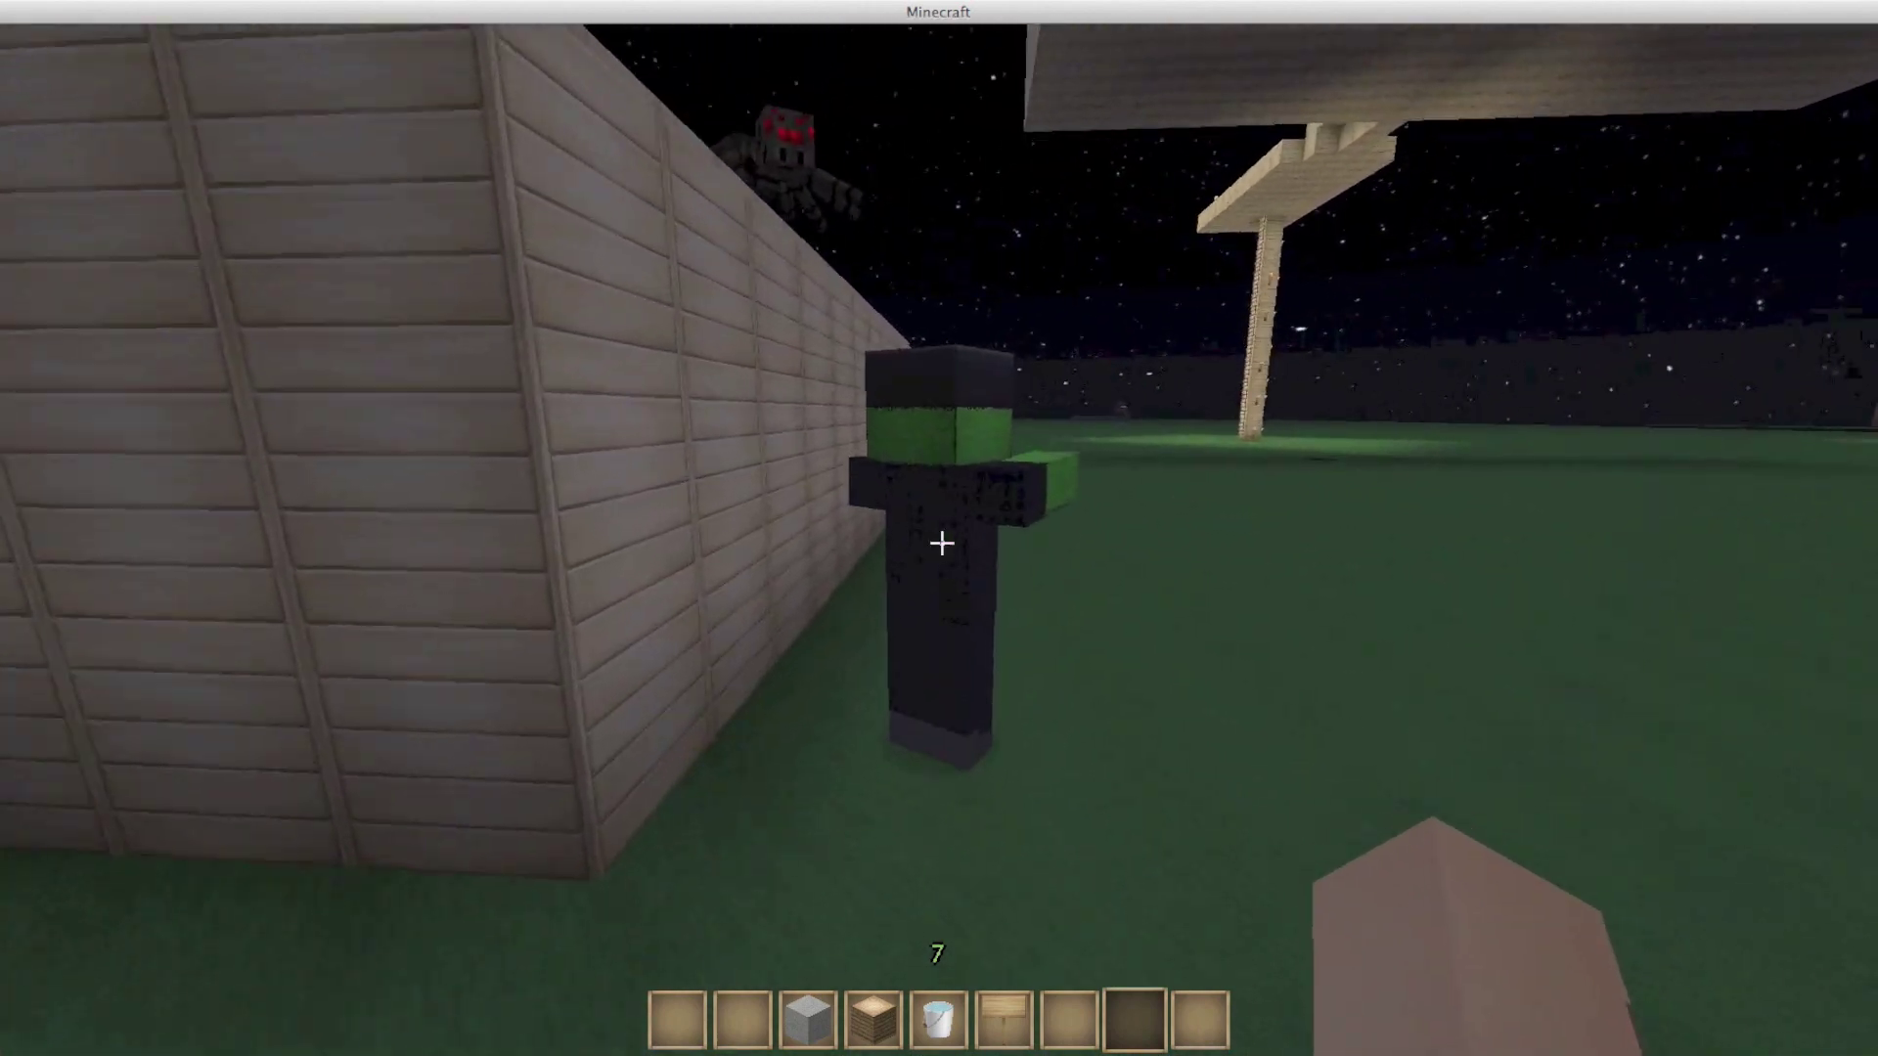
# - Attack the approaching zombie near the farm enclosure
pyautogui.click(940, 542)
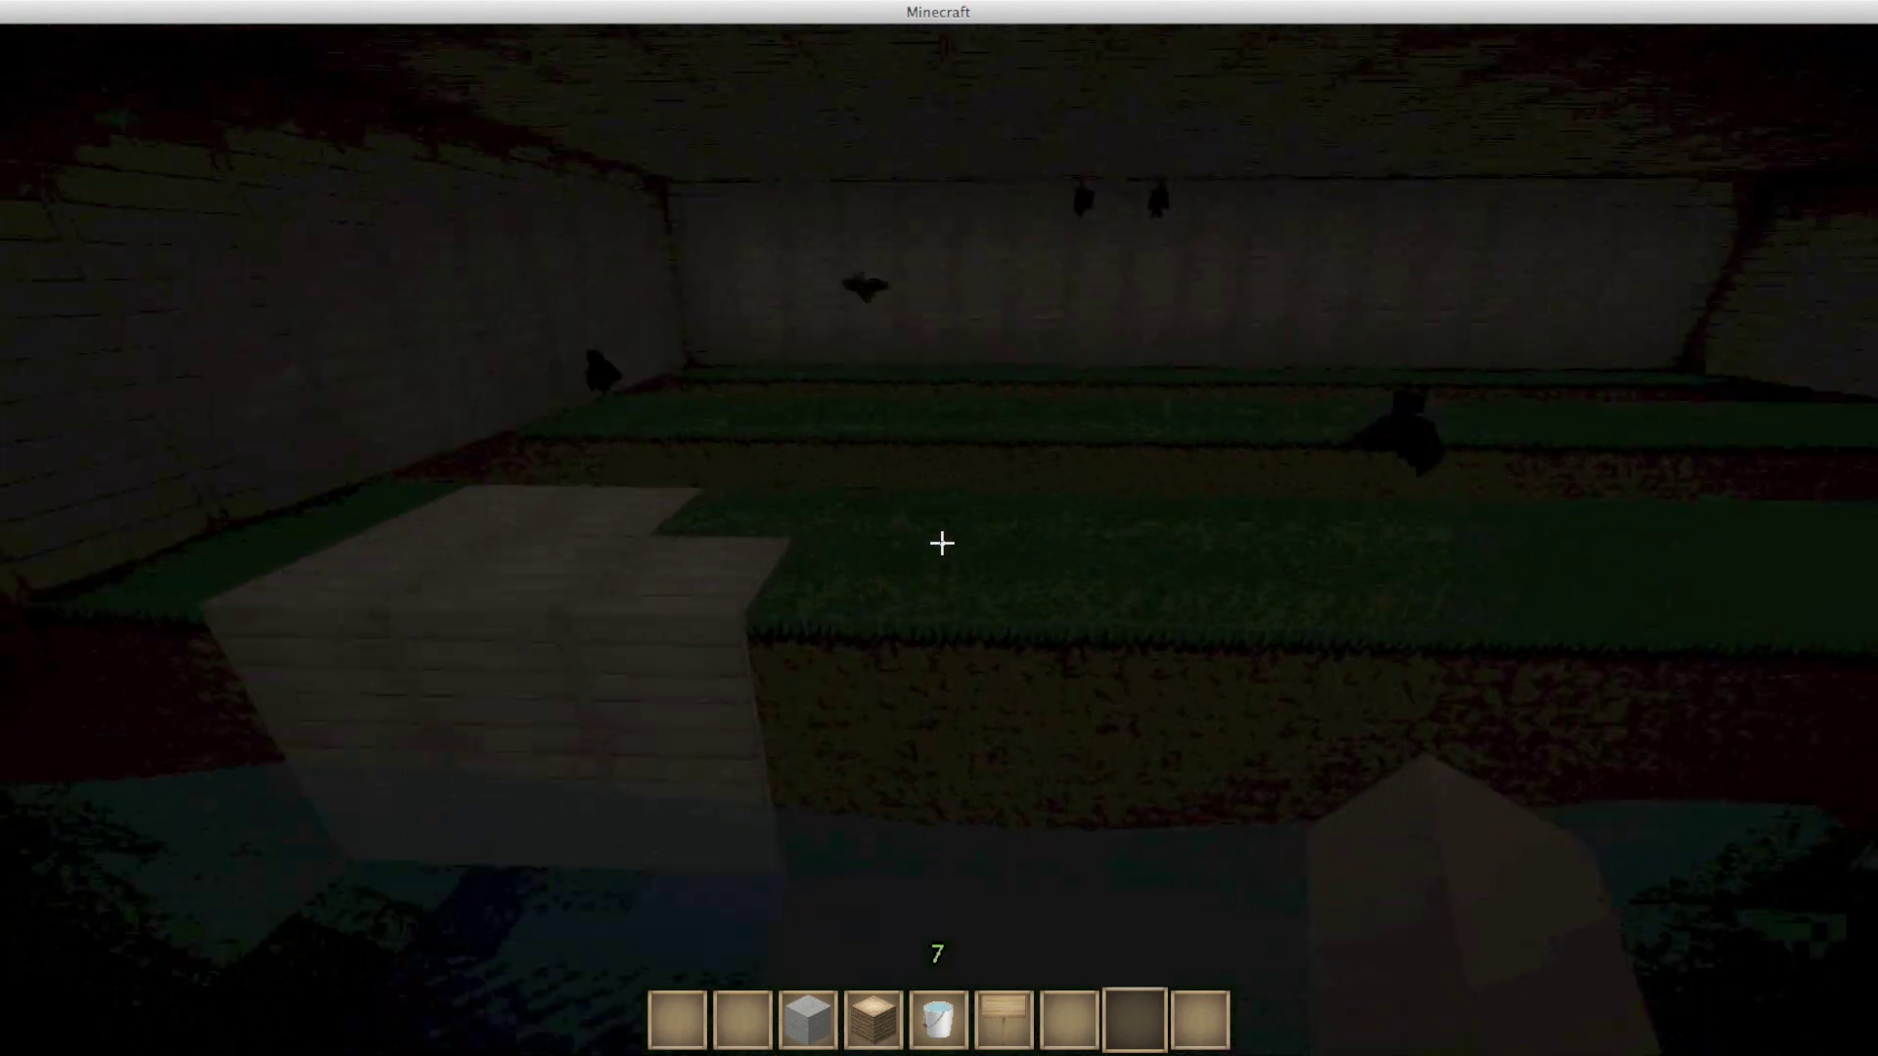
# - Set video Brightness to Bright in Options, then resume the game
pyautogui.press('Escape')
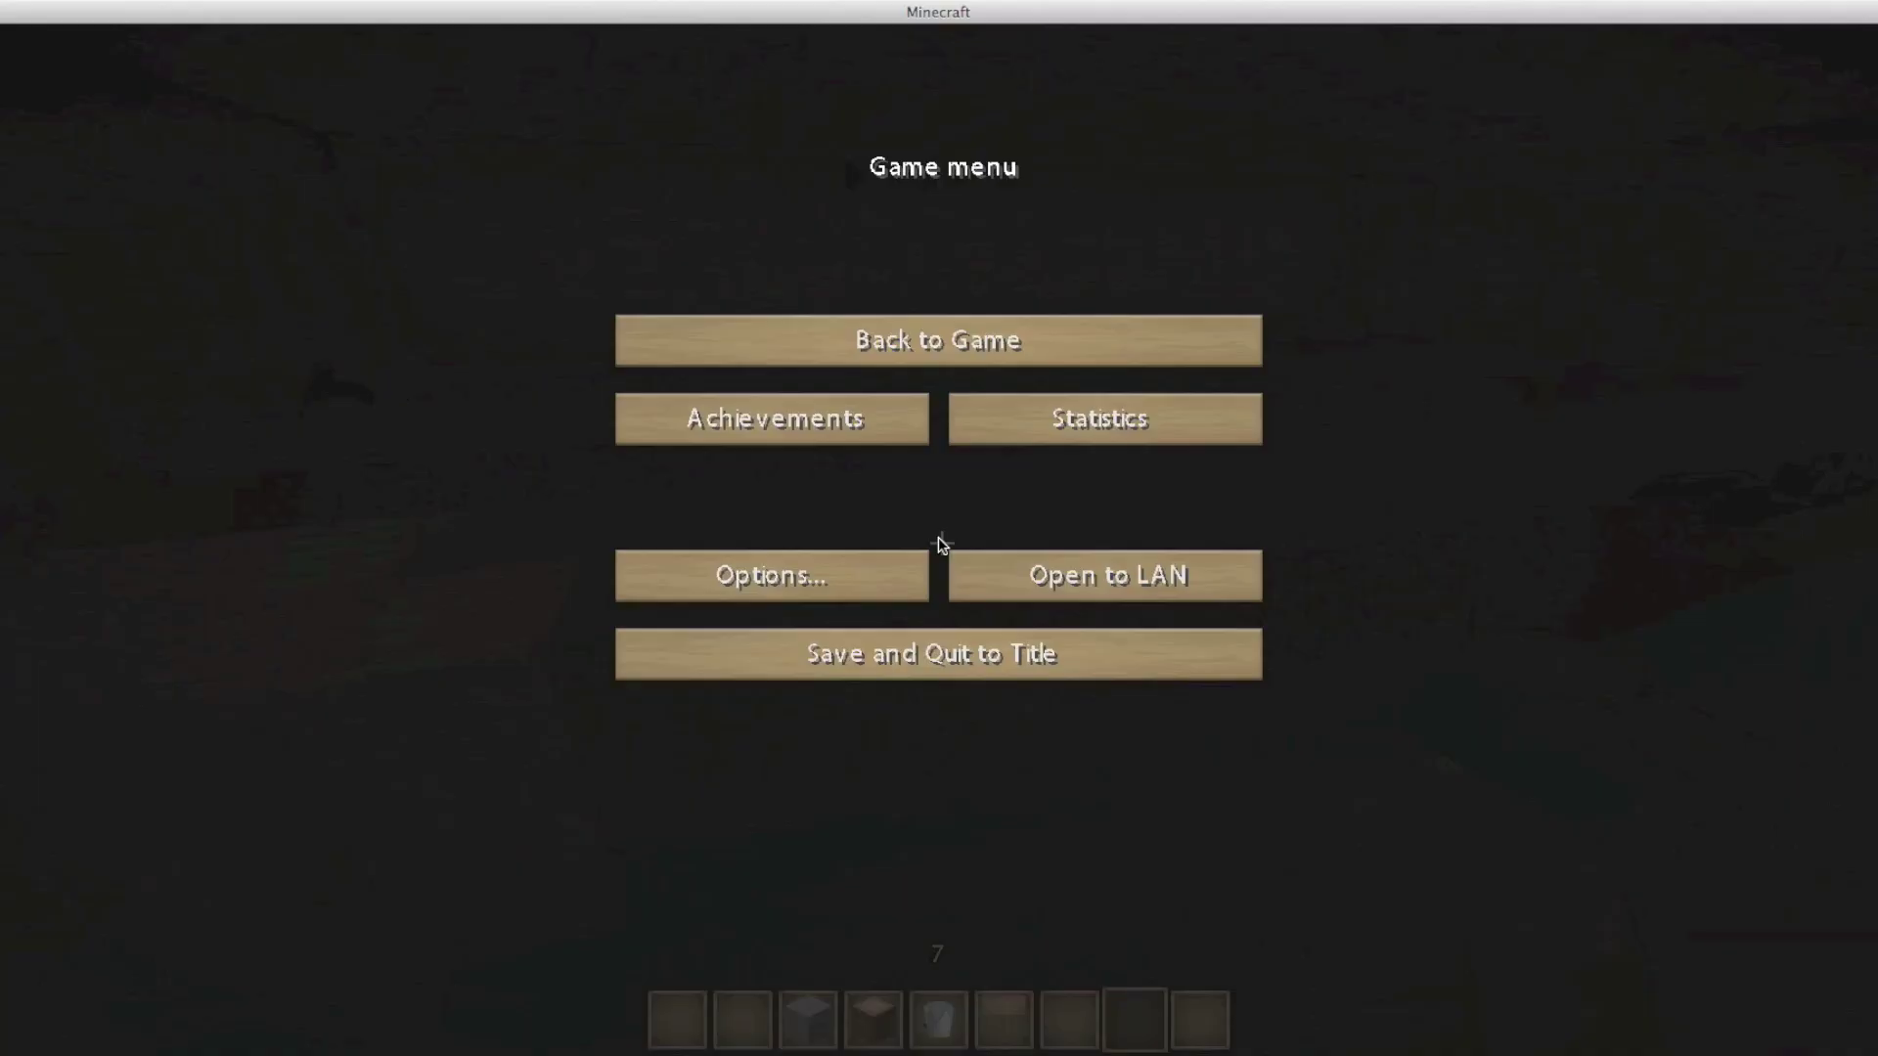
pyautogui.click(877, 566)
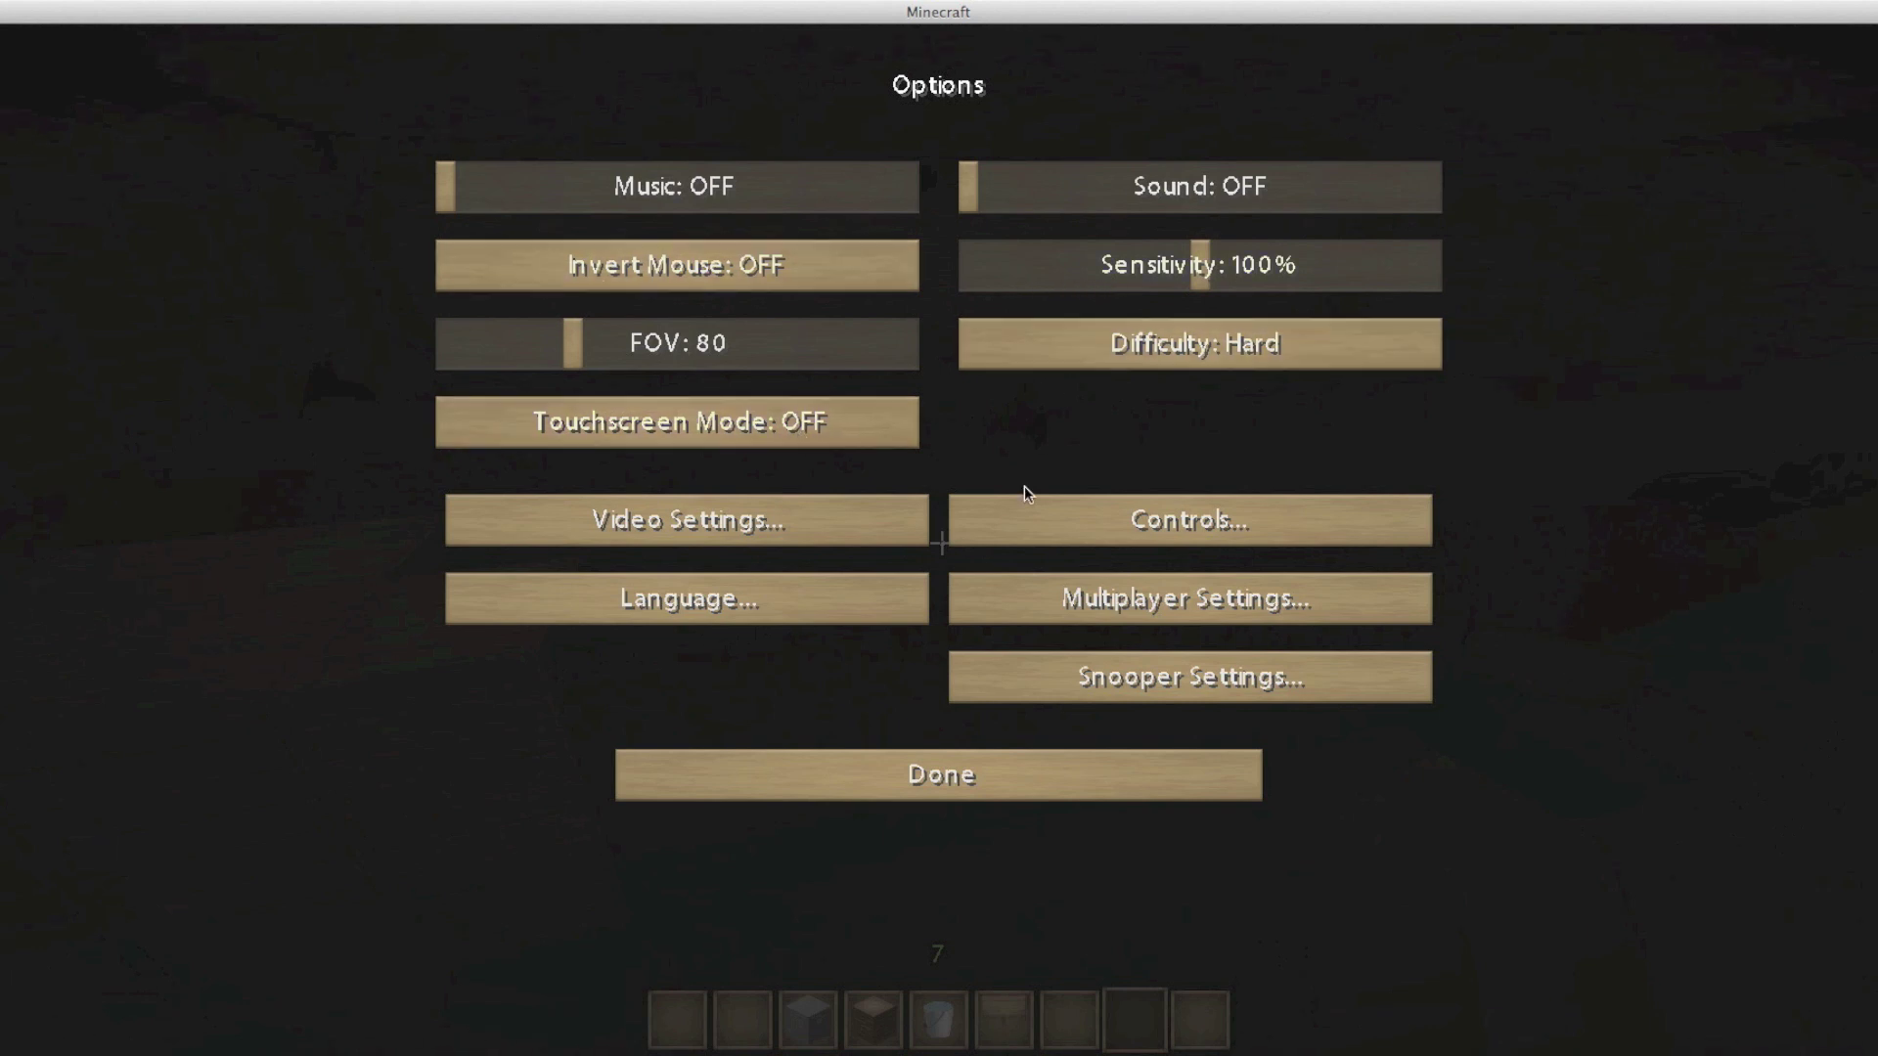
pyautogui.click(736, 542)
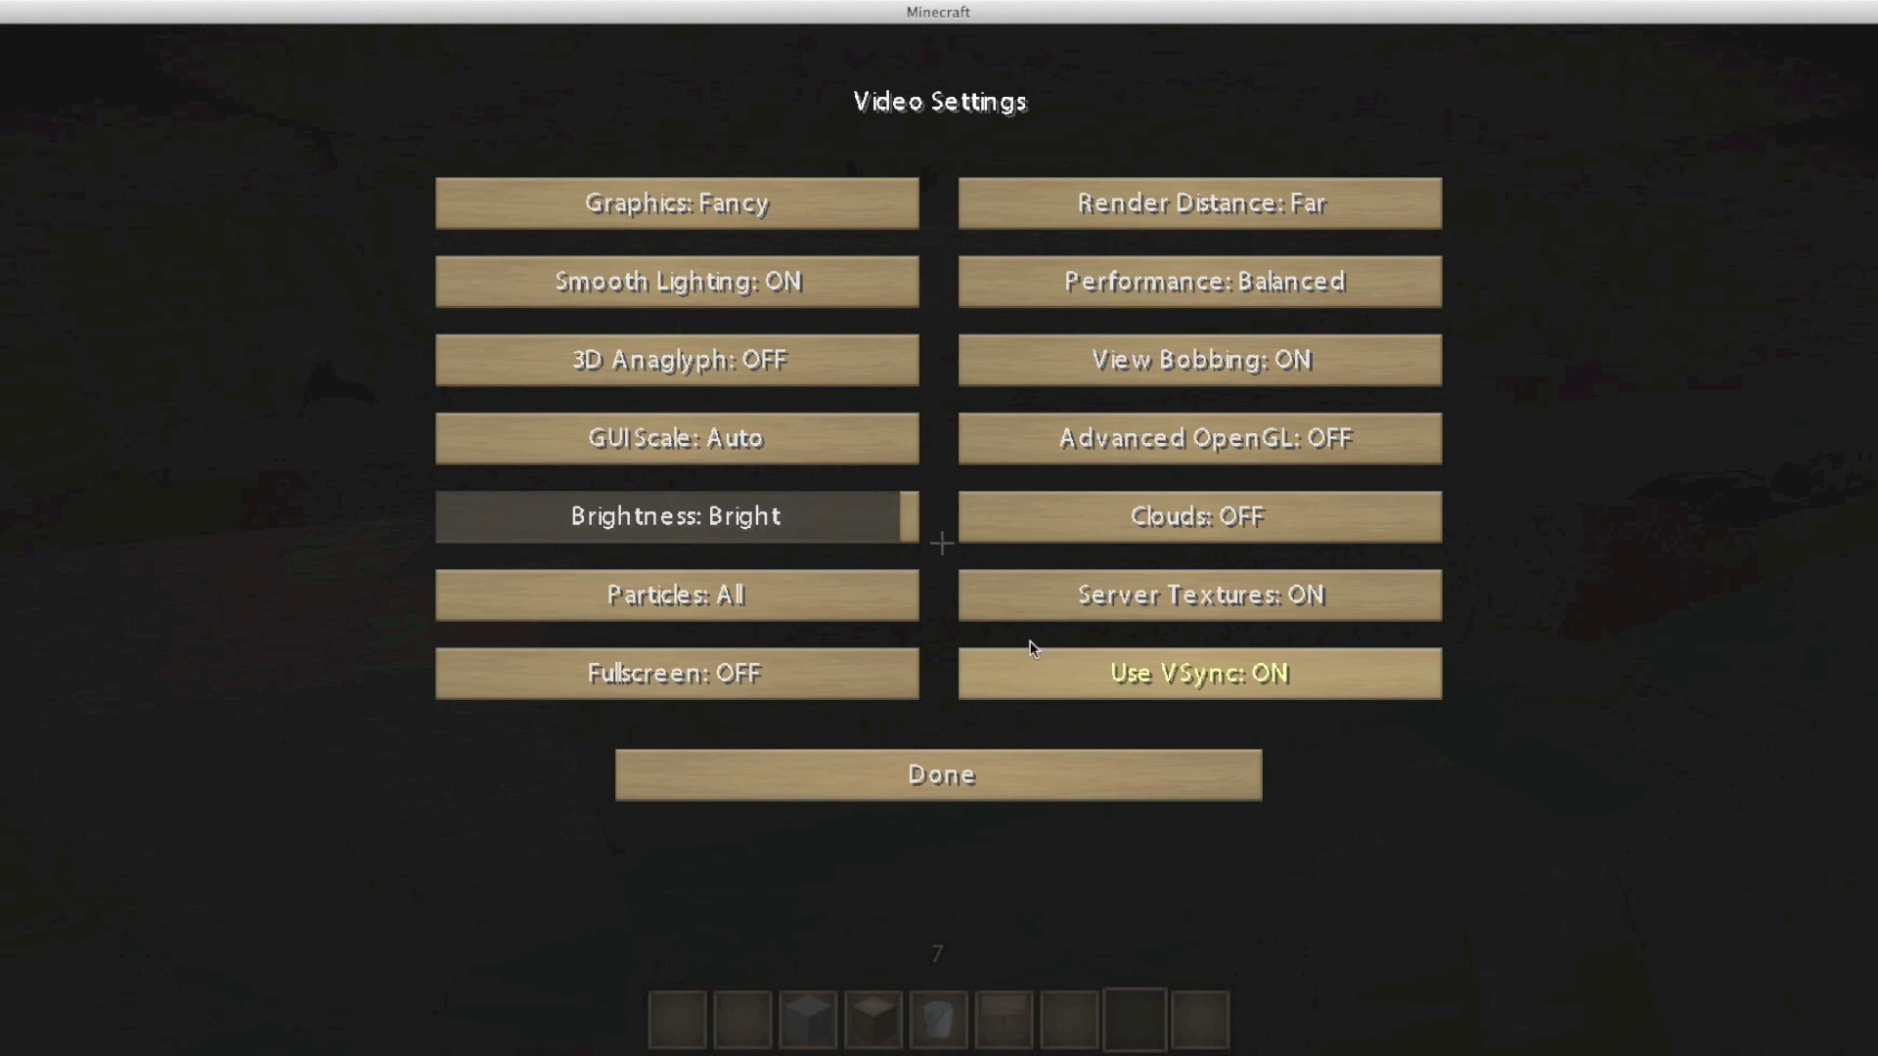
pyautogui.click(1152, 766)
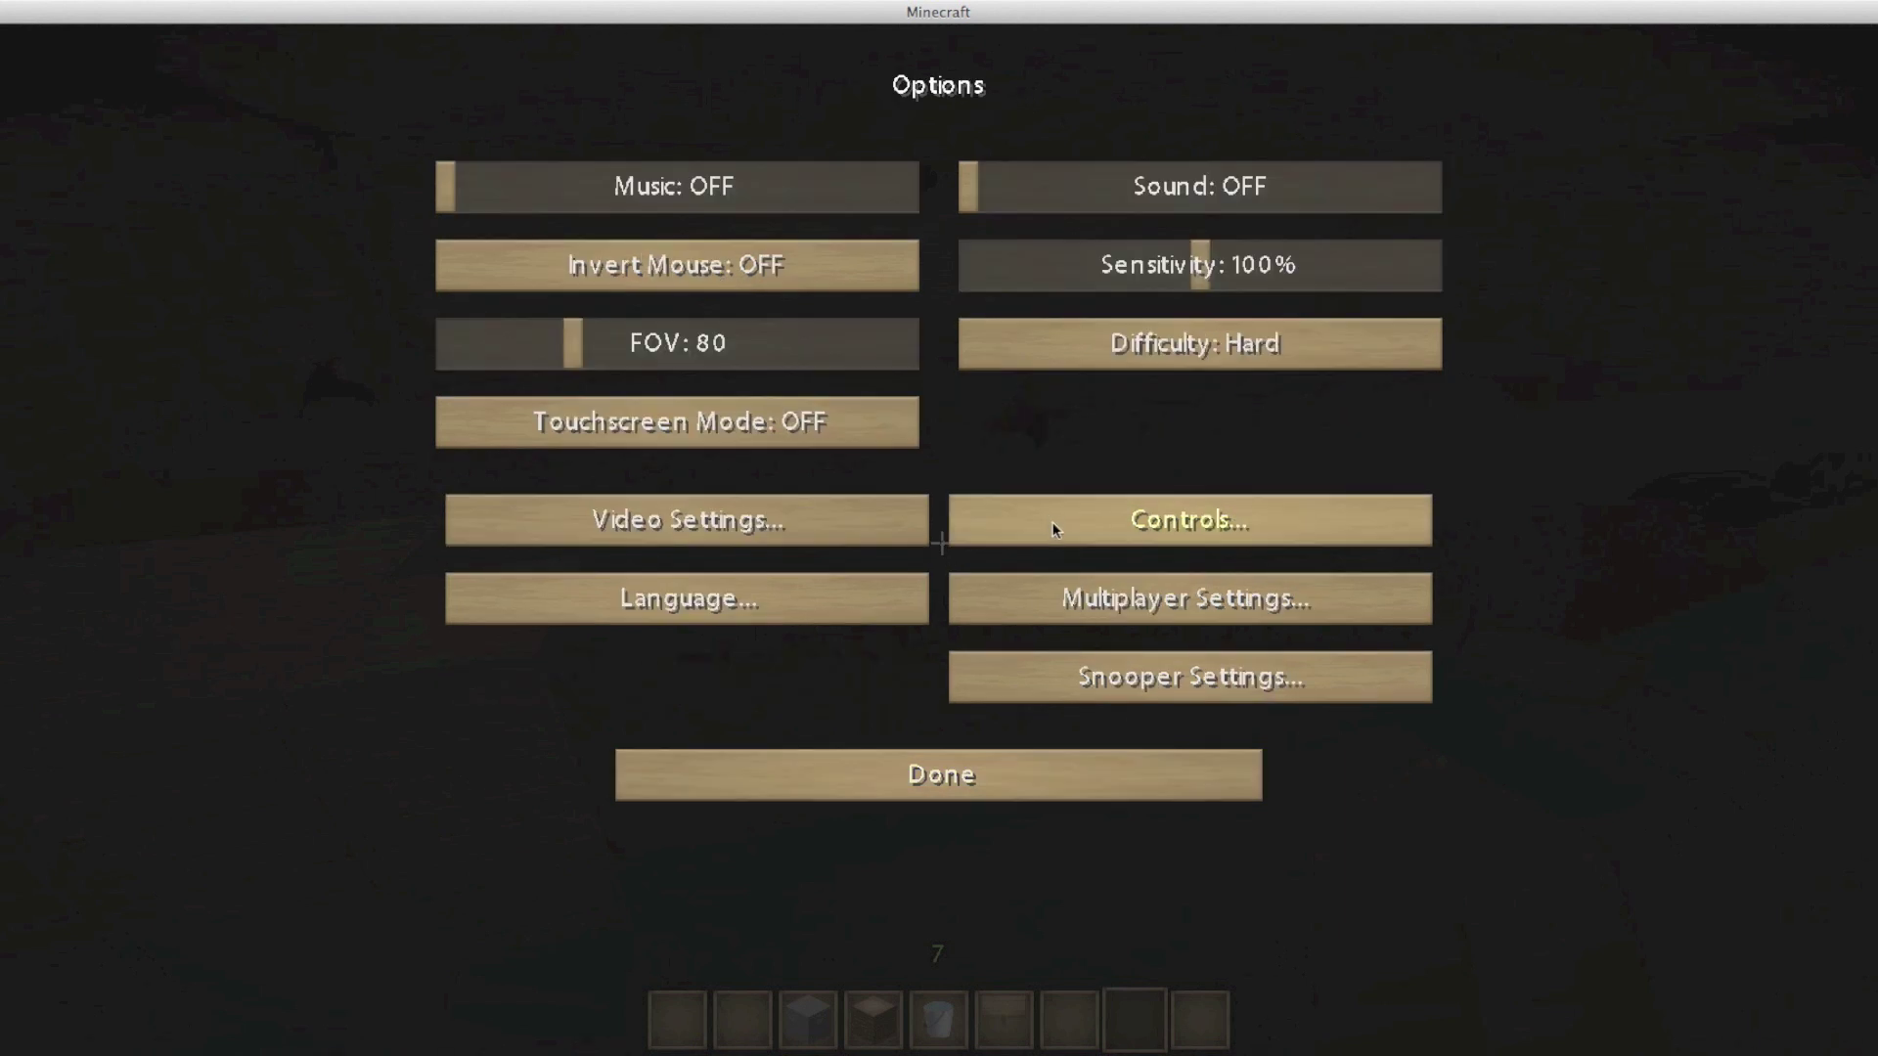
pyautogui.click(1018, 789)
pyautogui.press('Escape')
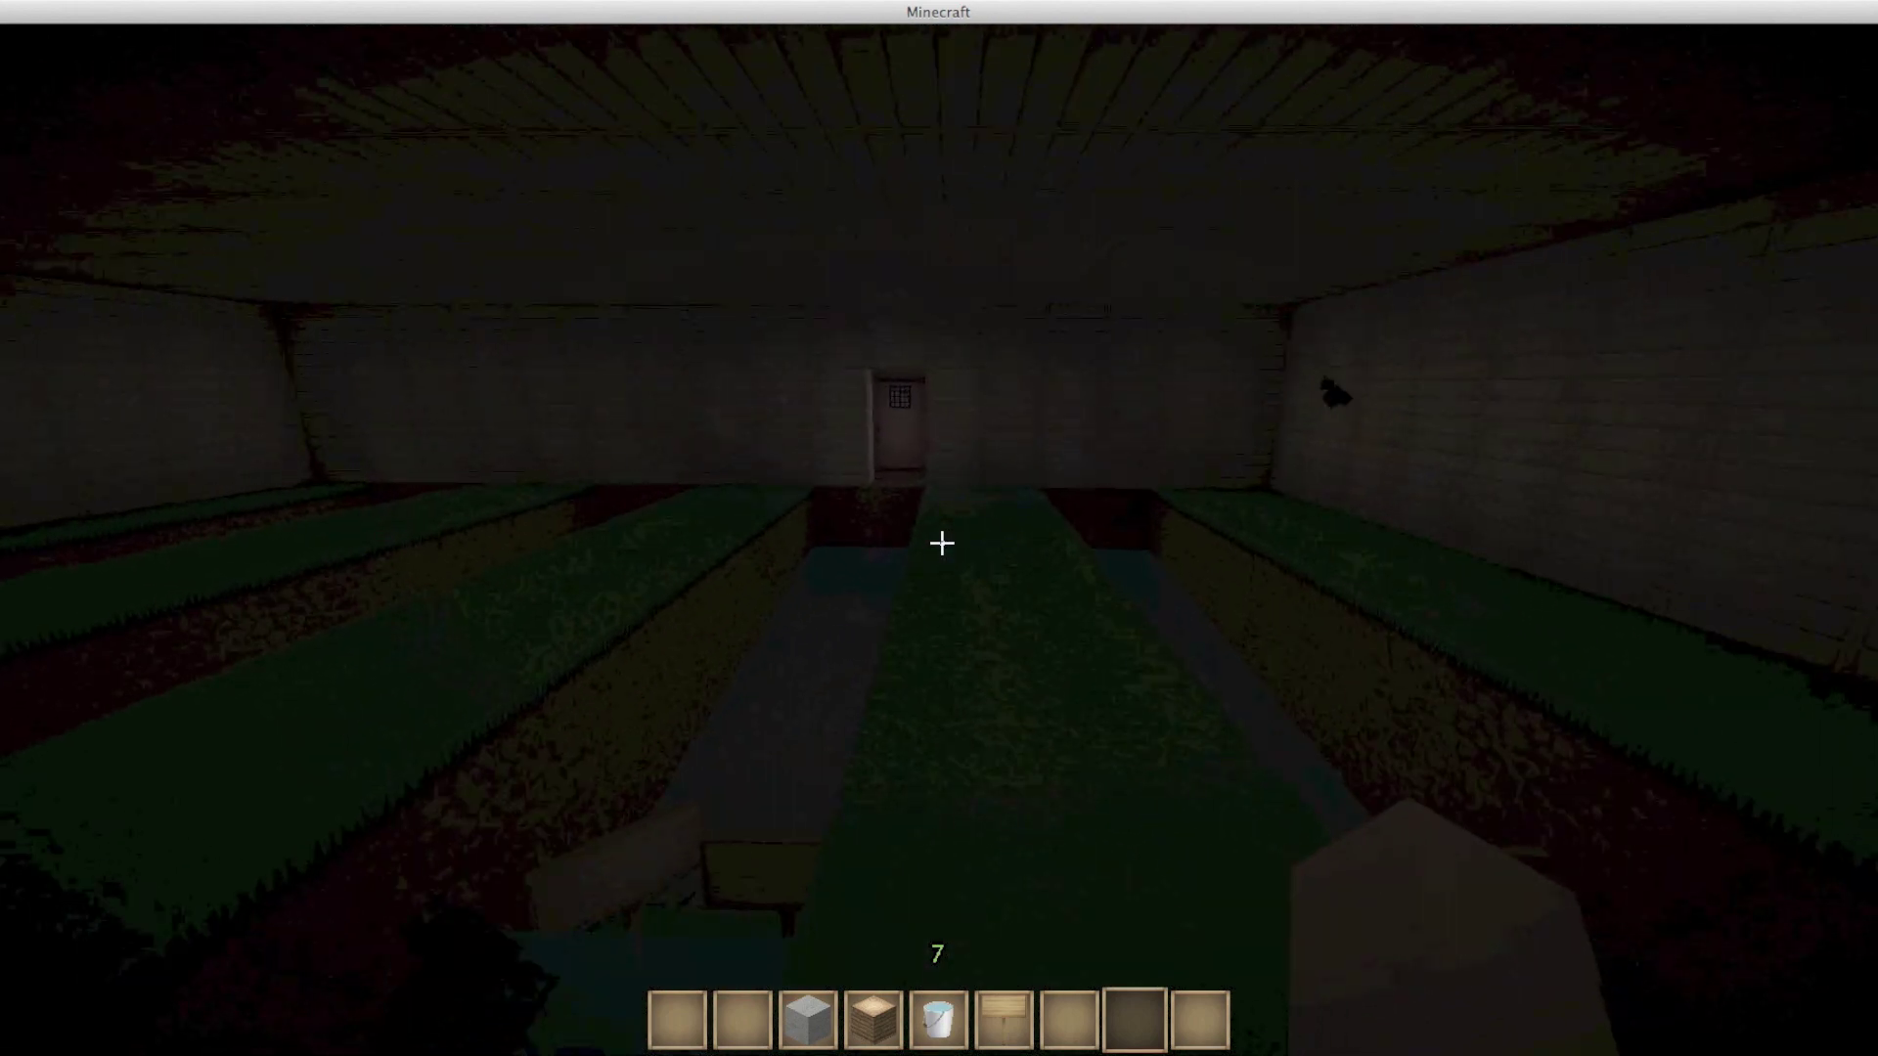
# - Walk through the farm to the wooden door, open it, strike the zombie, and step outside
pyautogui.press('w')
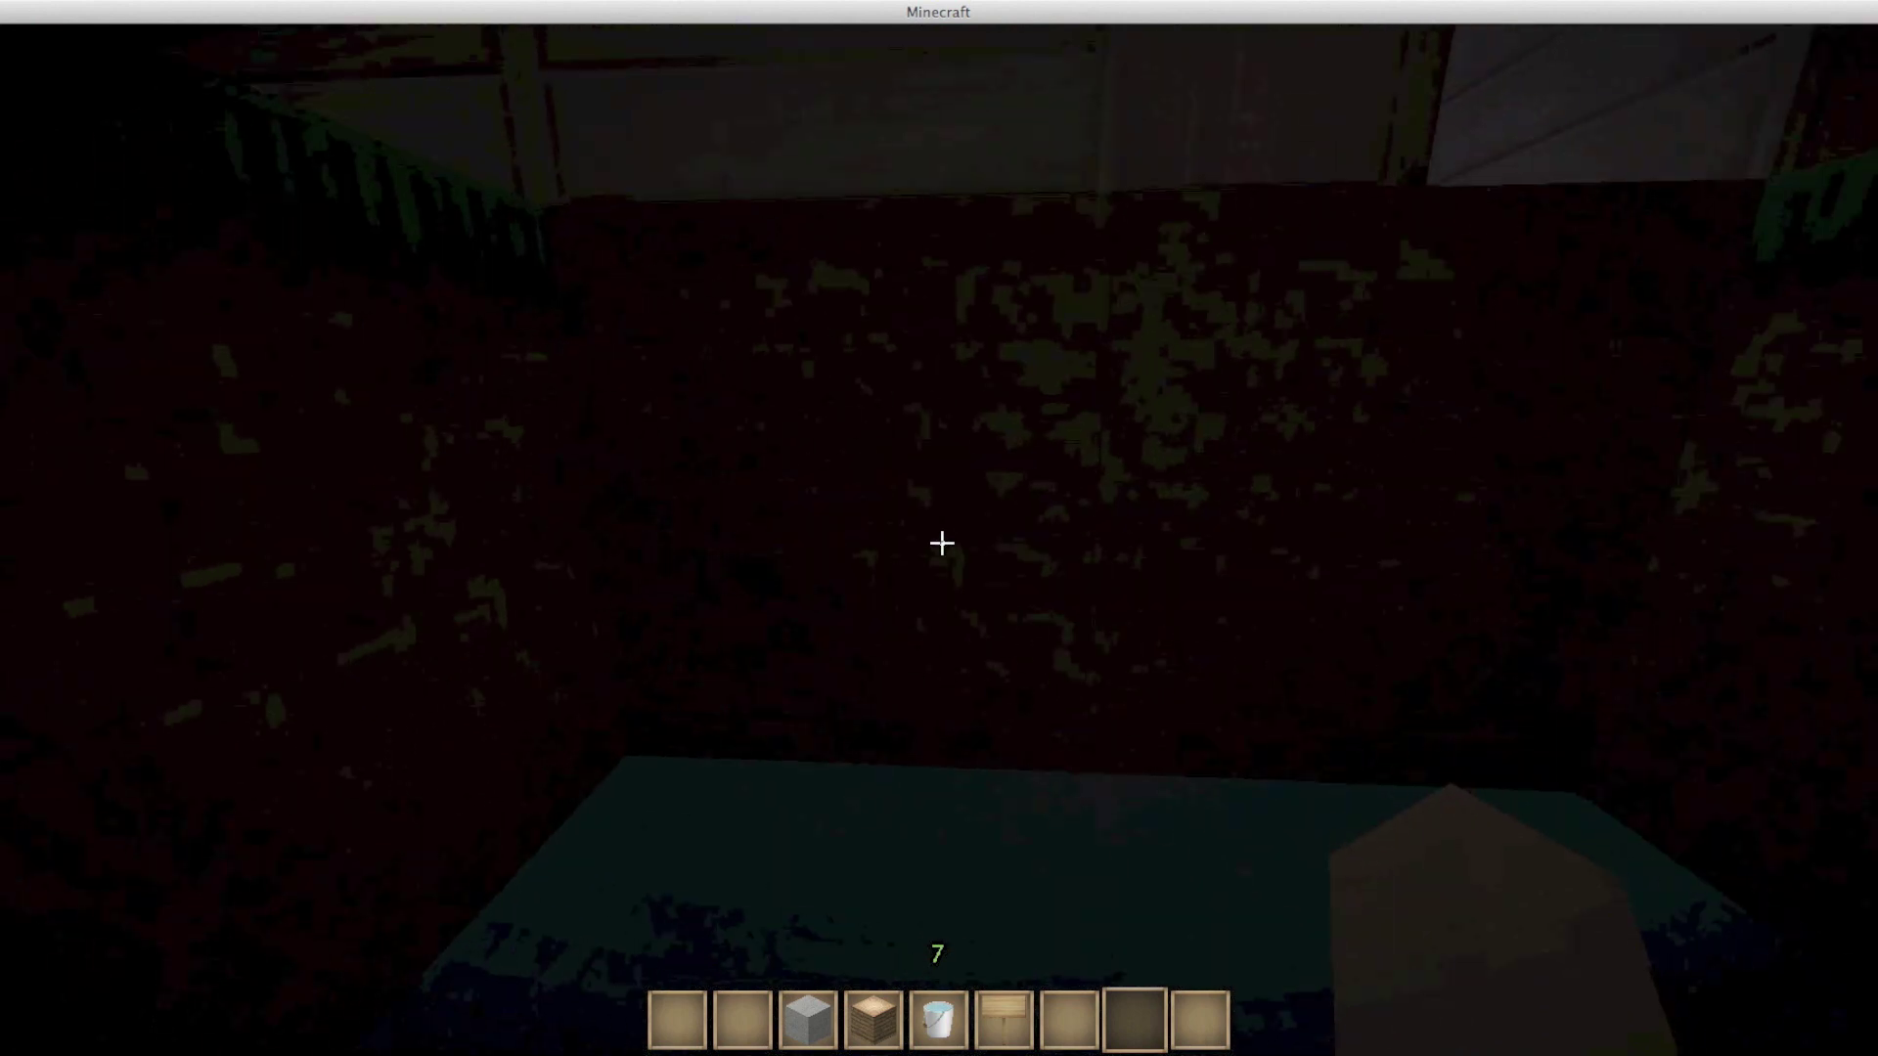
pyautogui.press('w')
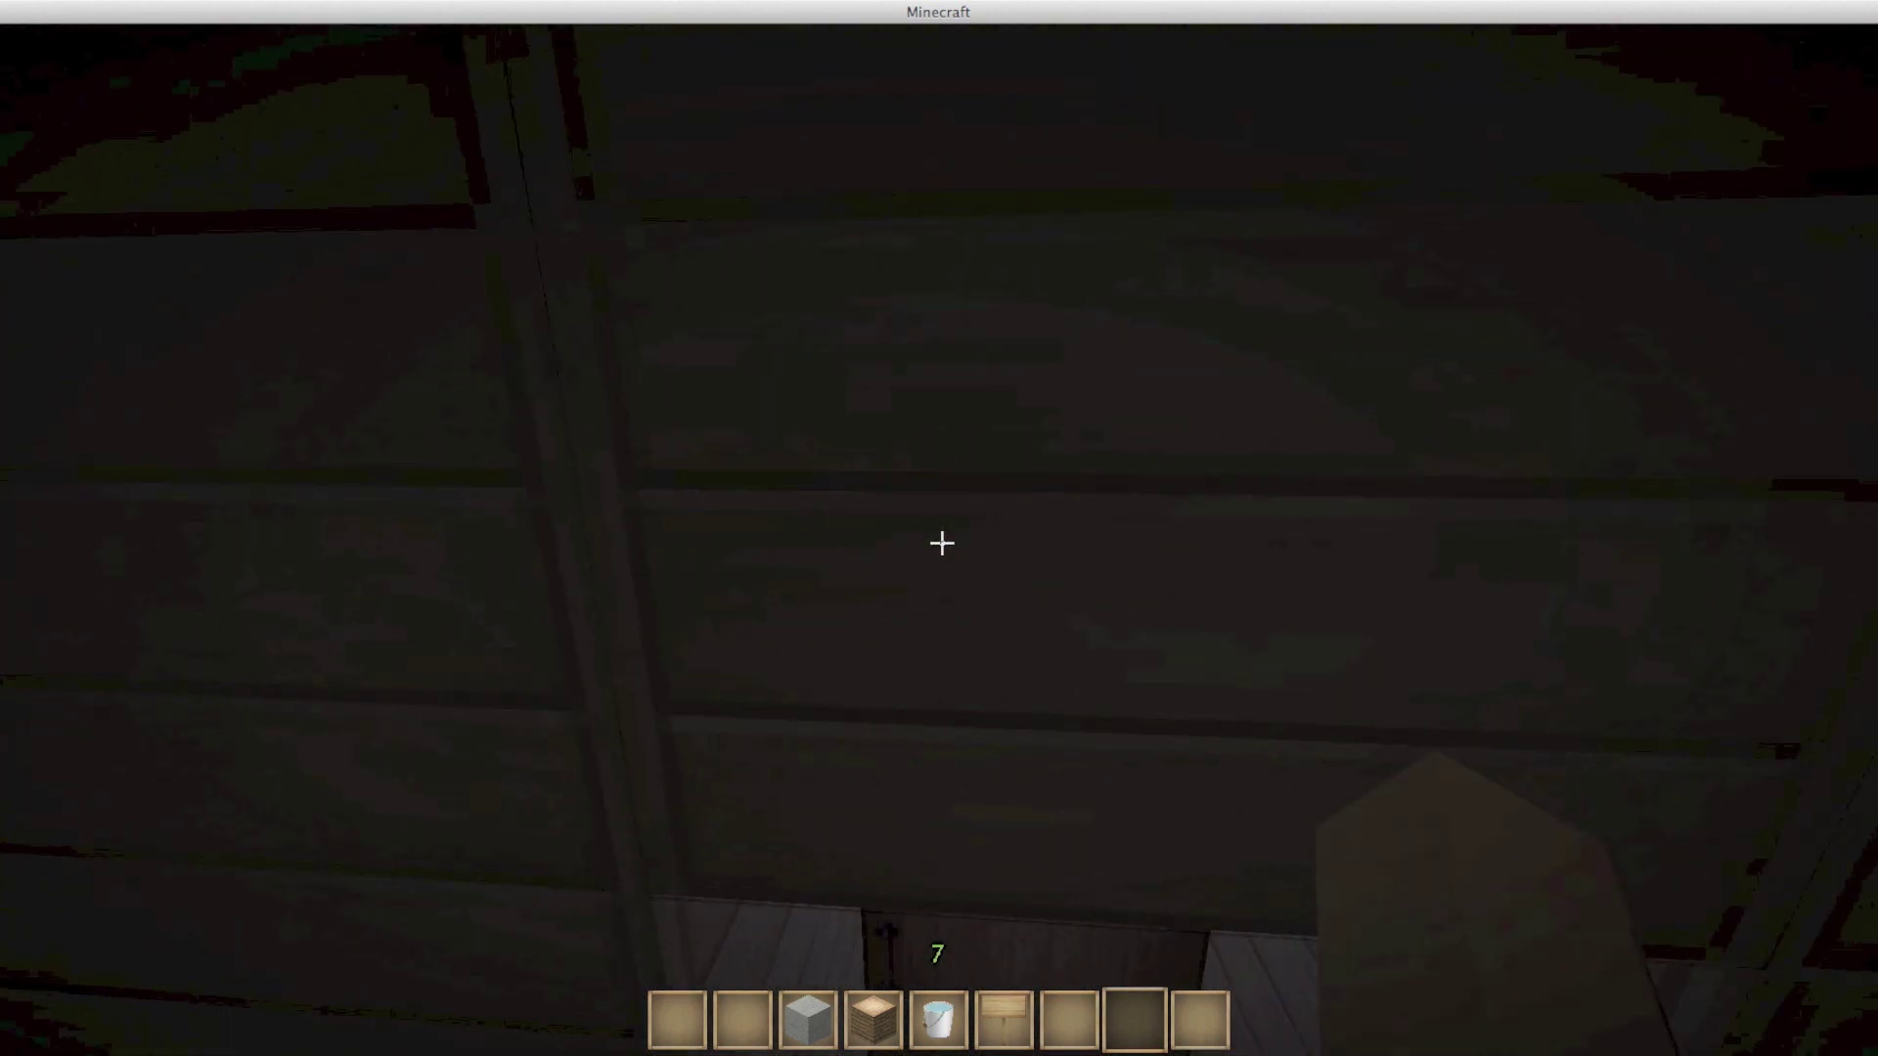
pyautogui.press('w')
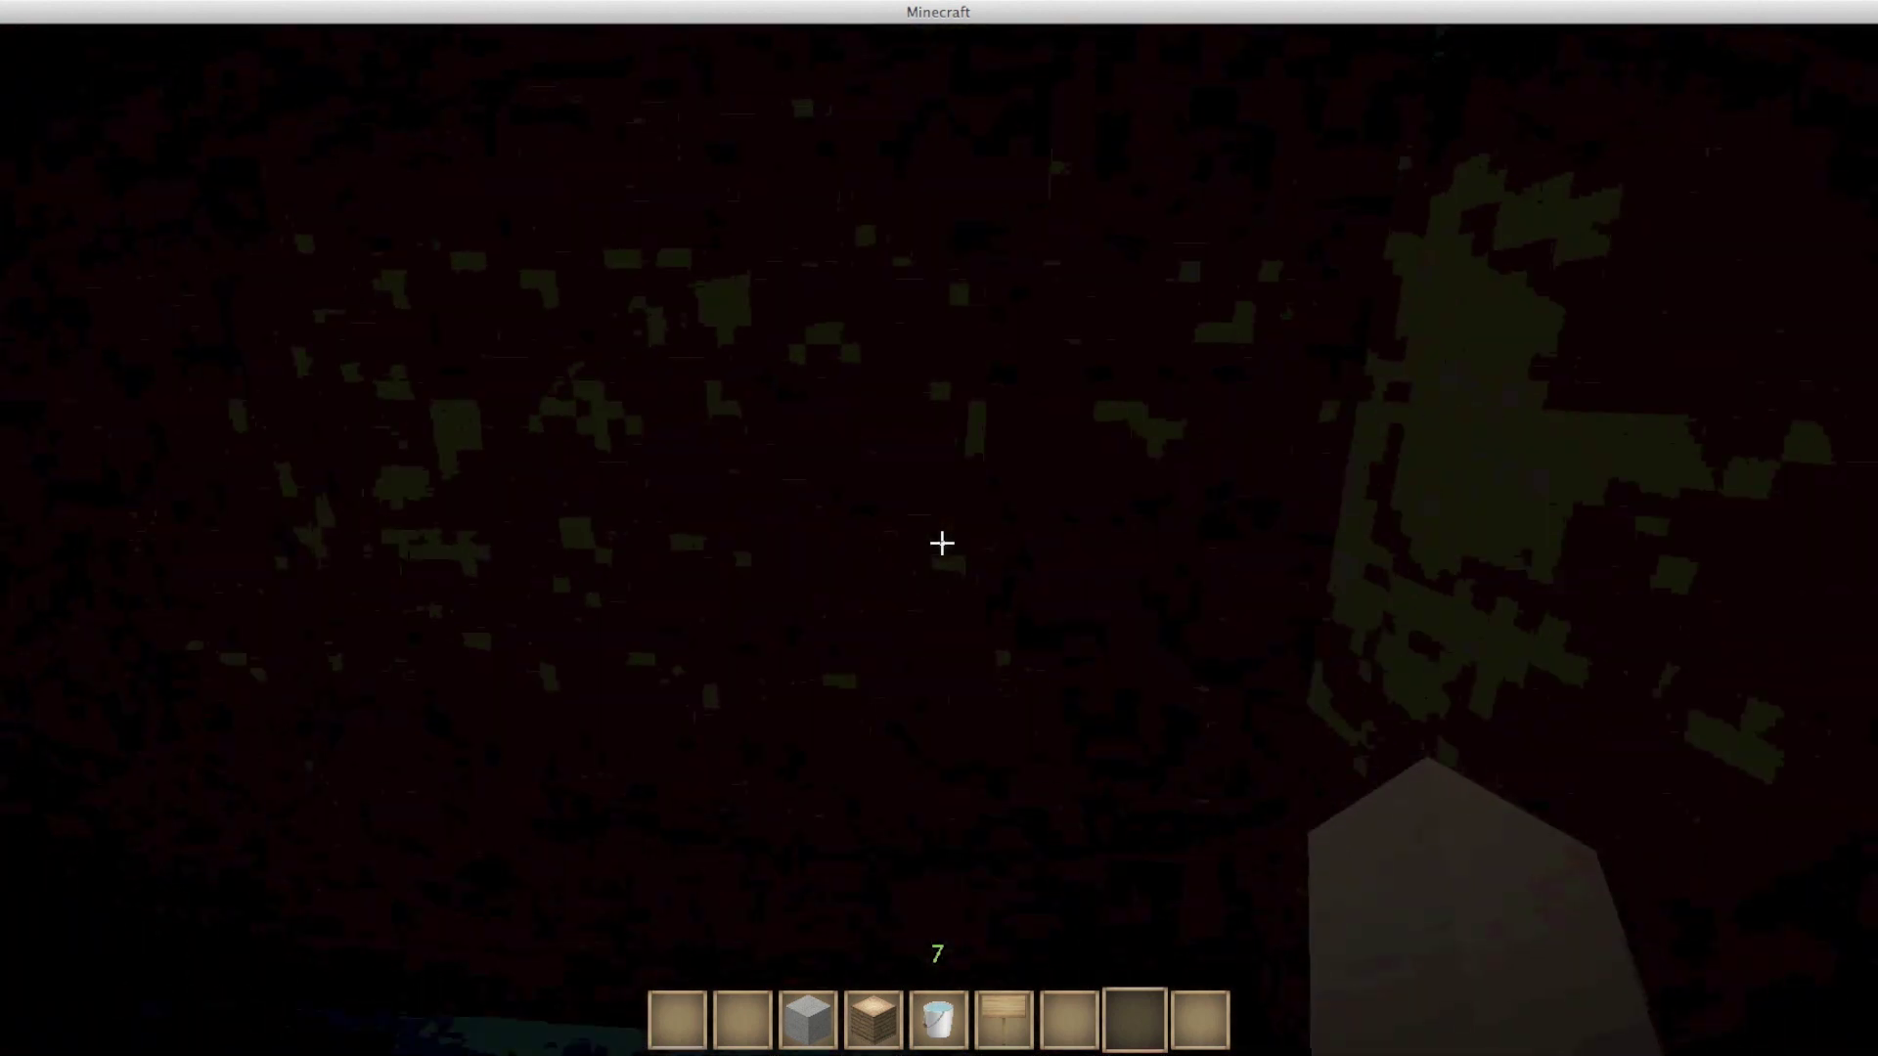
pyautogui.press('w')
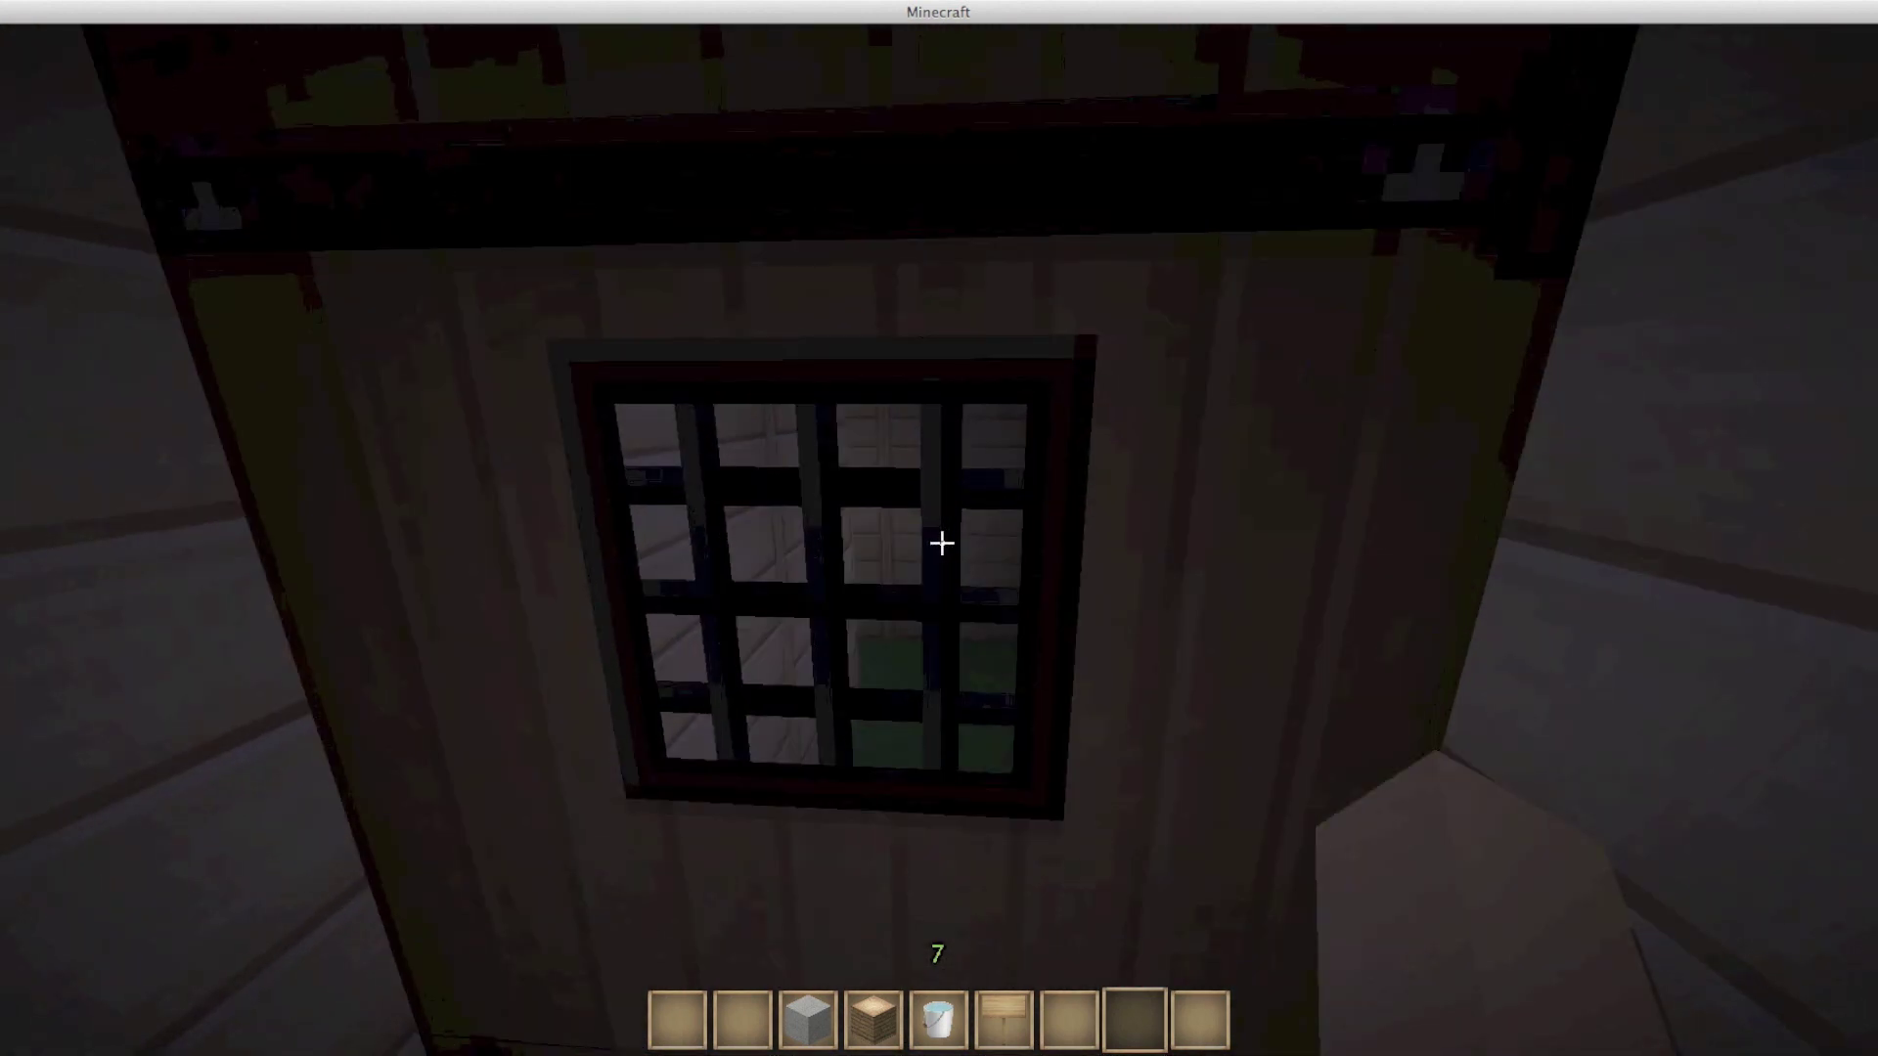
pyautogui.rightClick(940, 543)
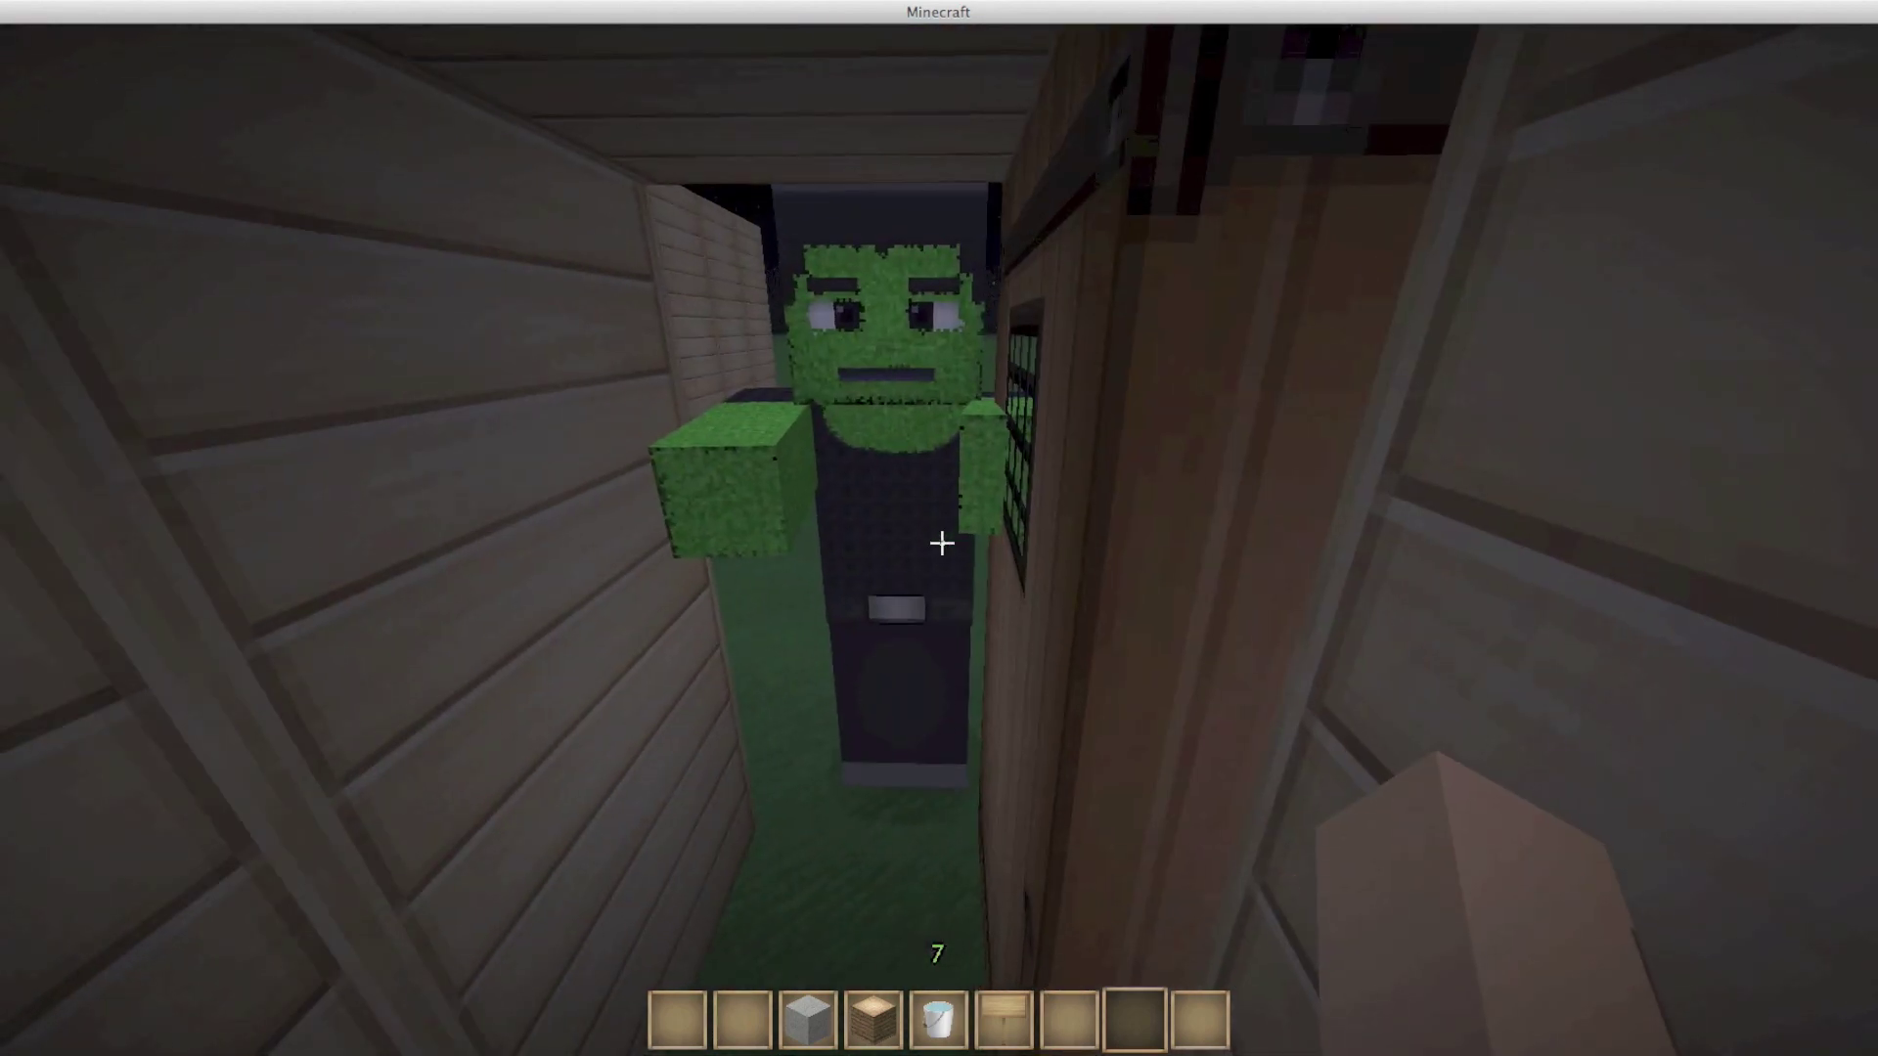
pyautogui.click(940, 543)
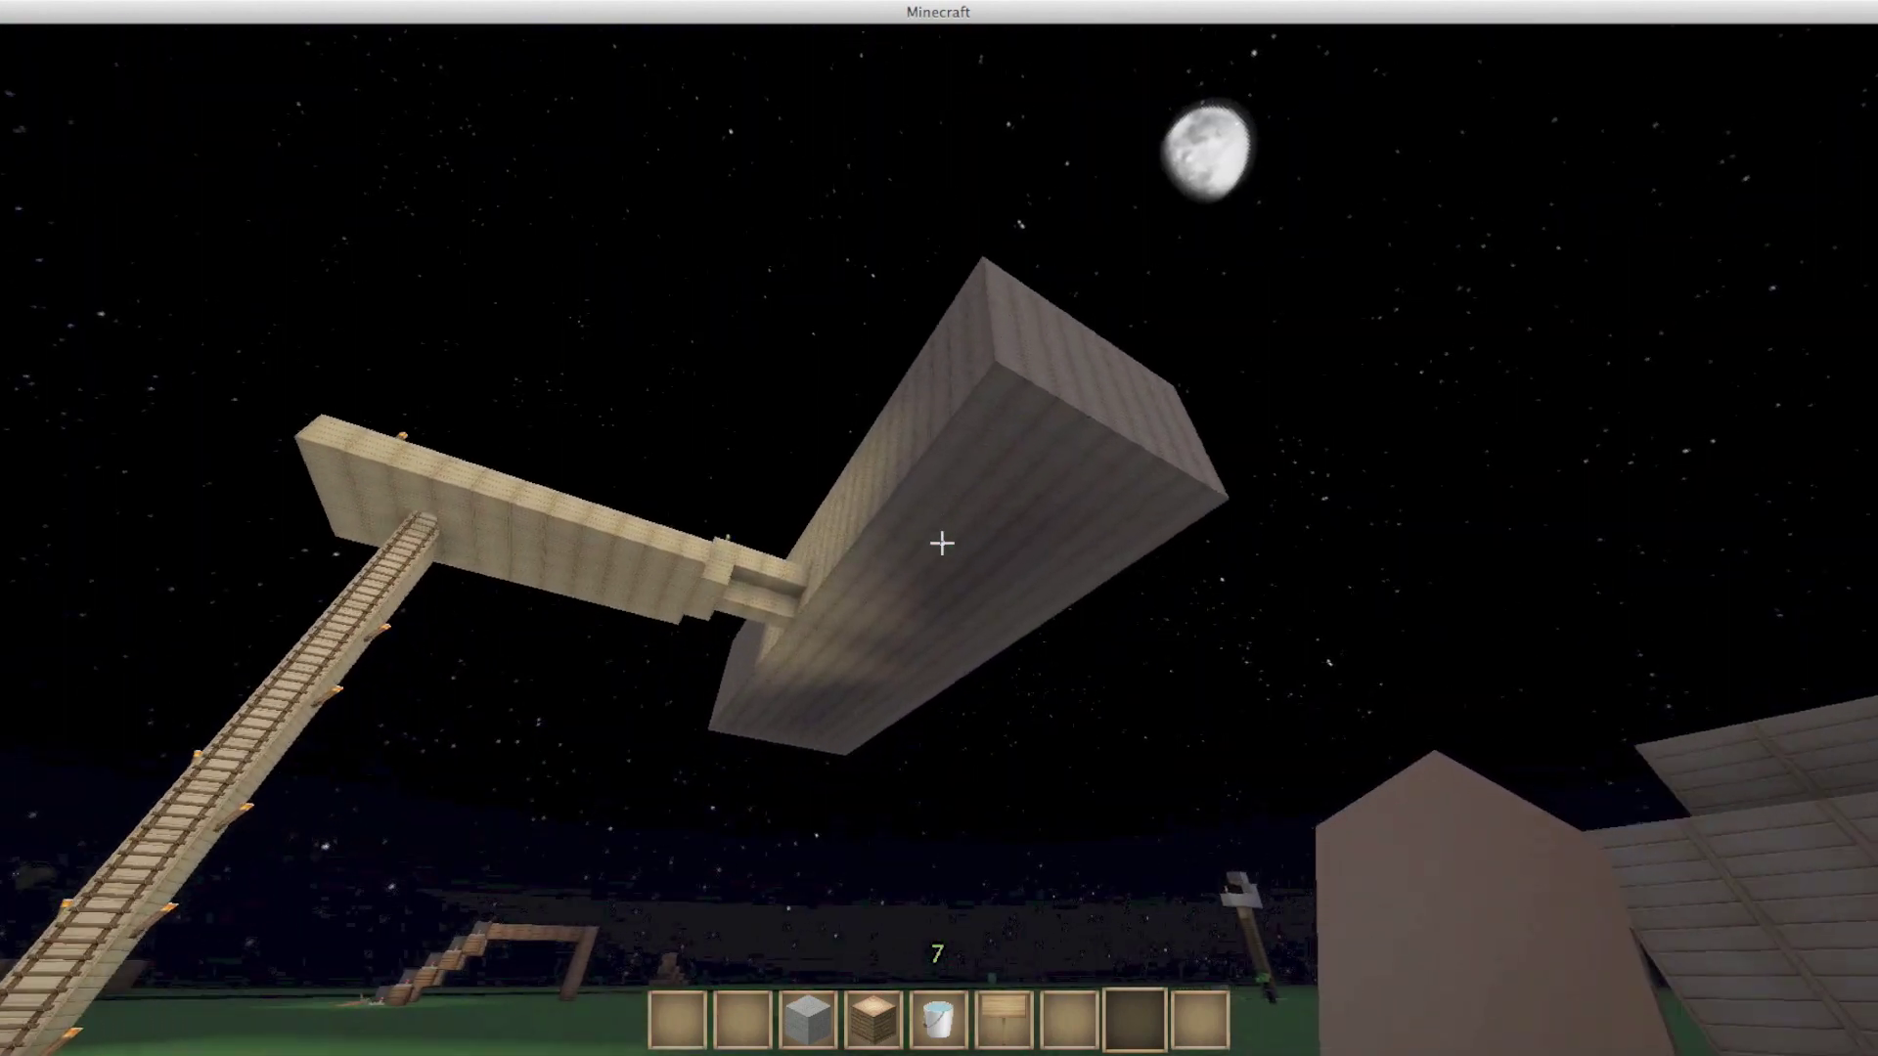
# - Fly above the plank building and break a roof block to drop inside
pyautogui.press('space')
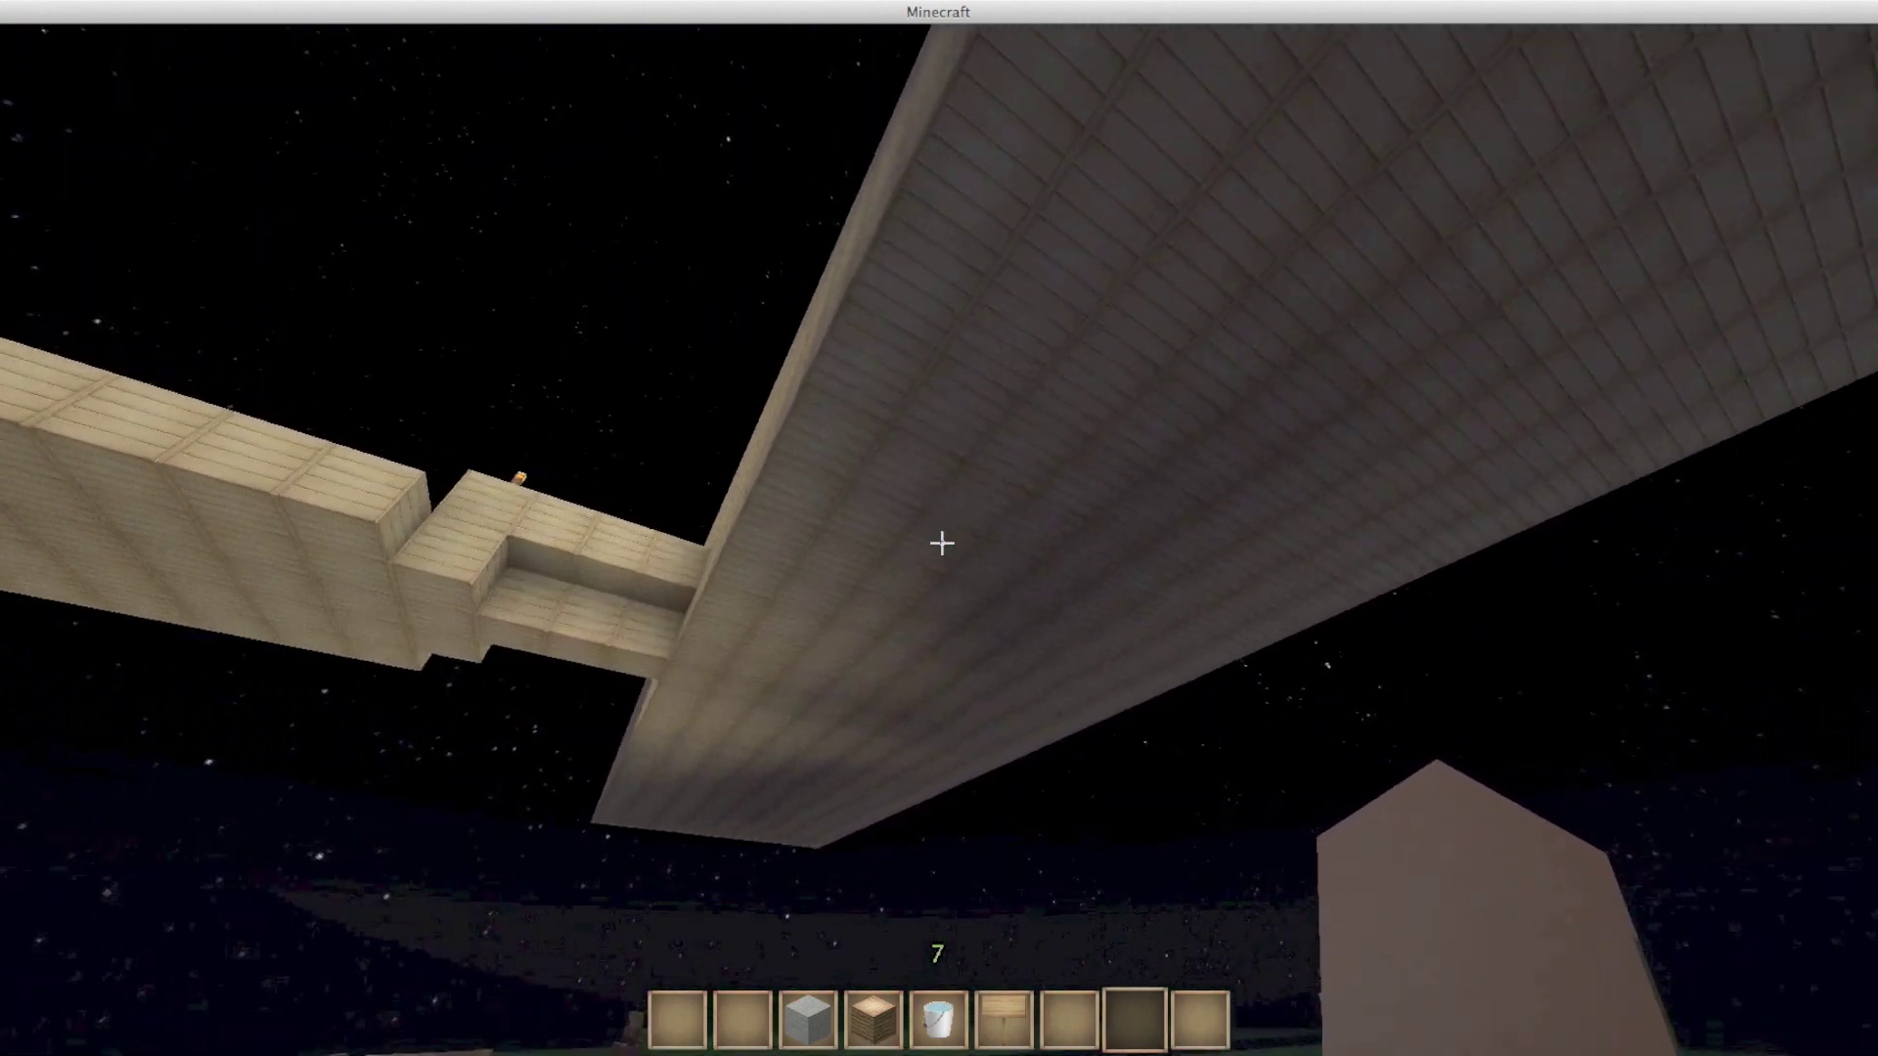
pyautogui.press('space')
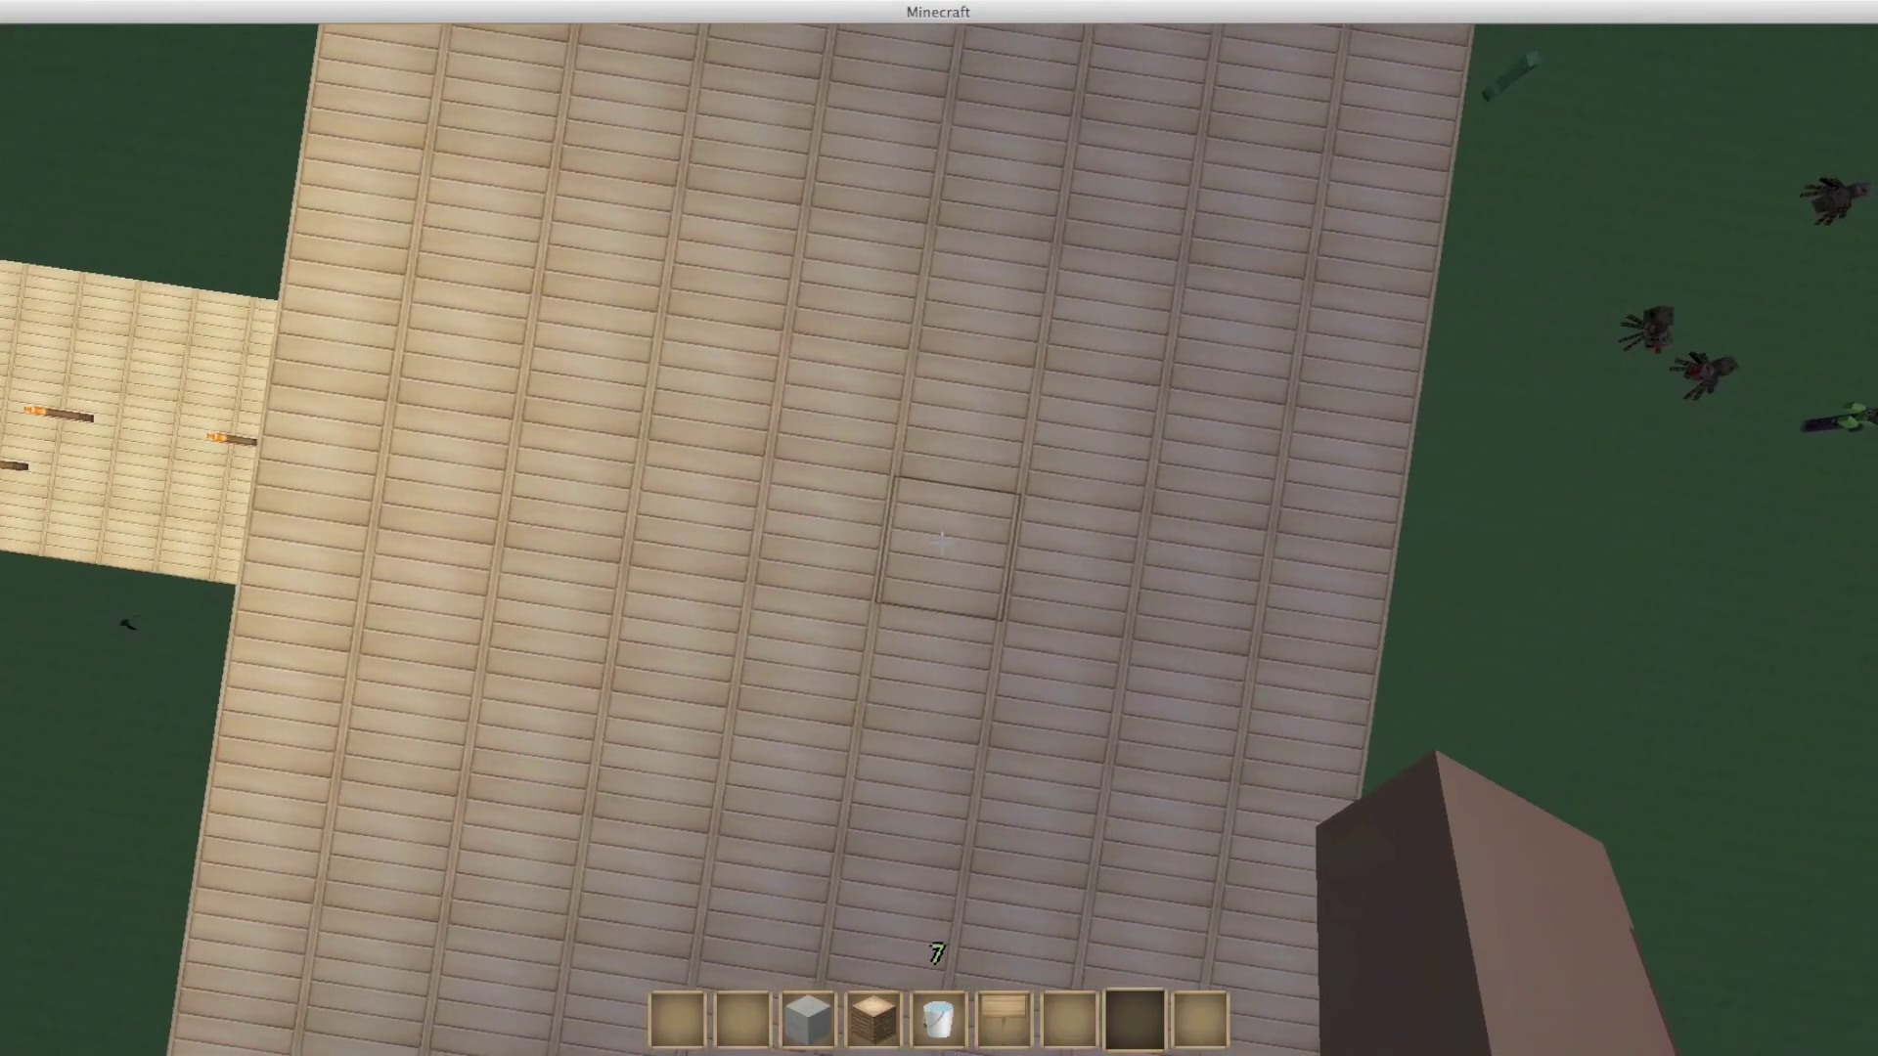
pyautogui.click(939, 542)
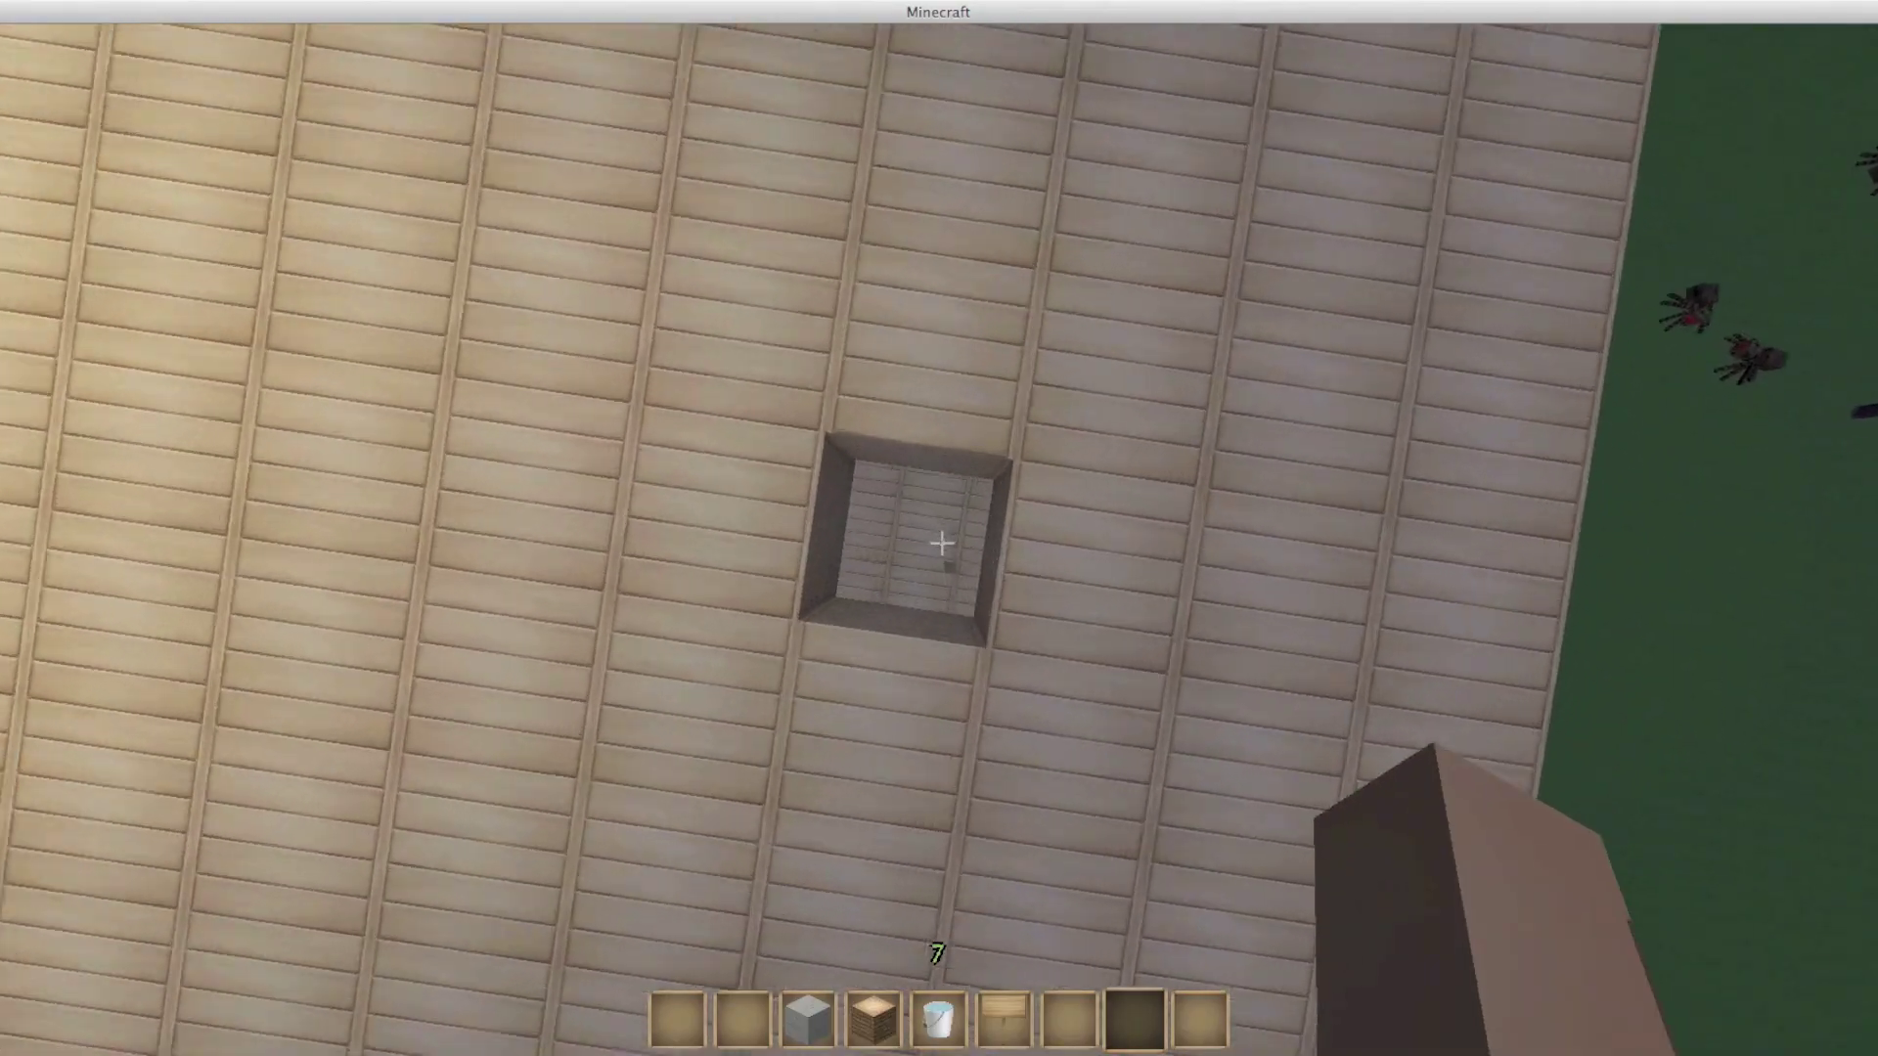
pyautogui.moveTo(940, 543); pyautogui.dragTo(940, 543)
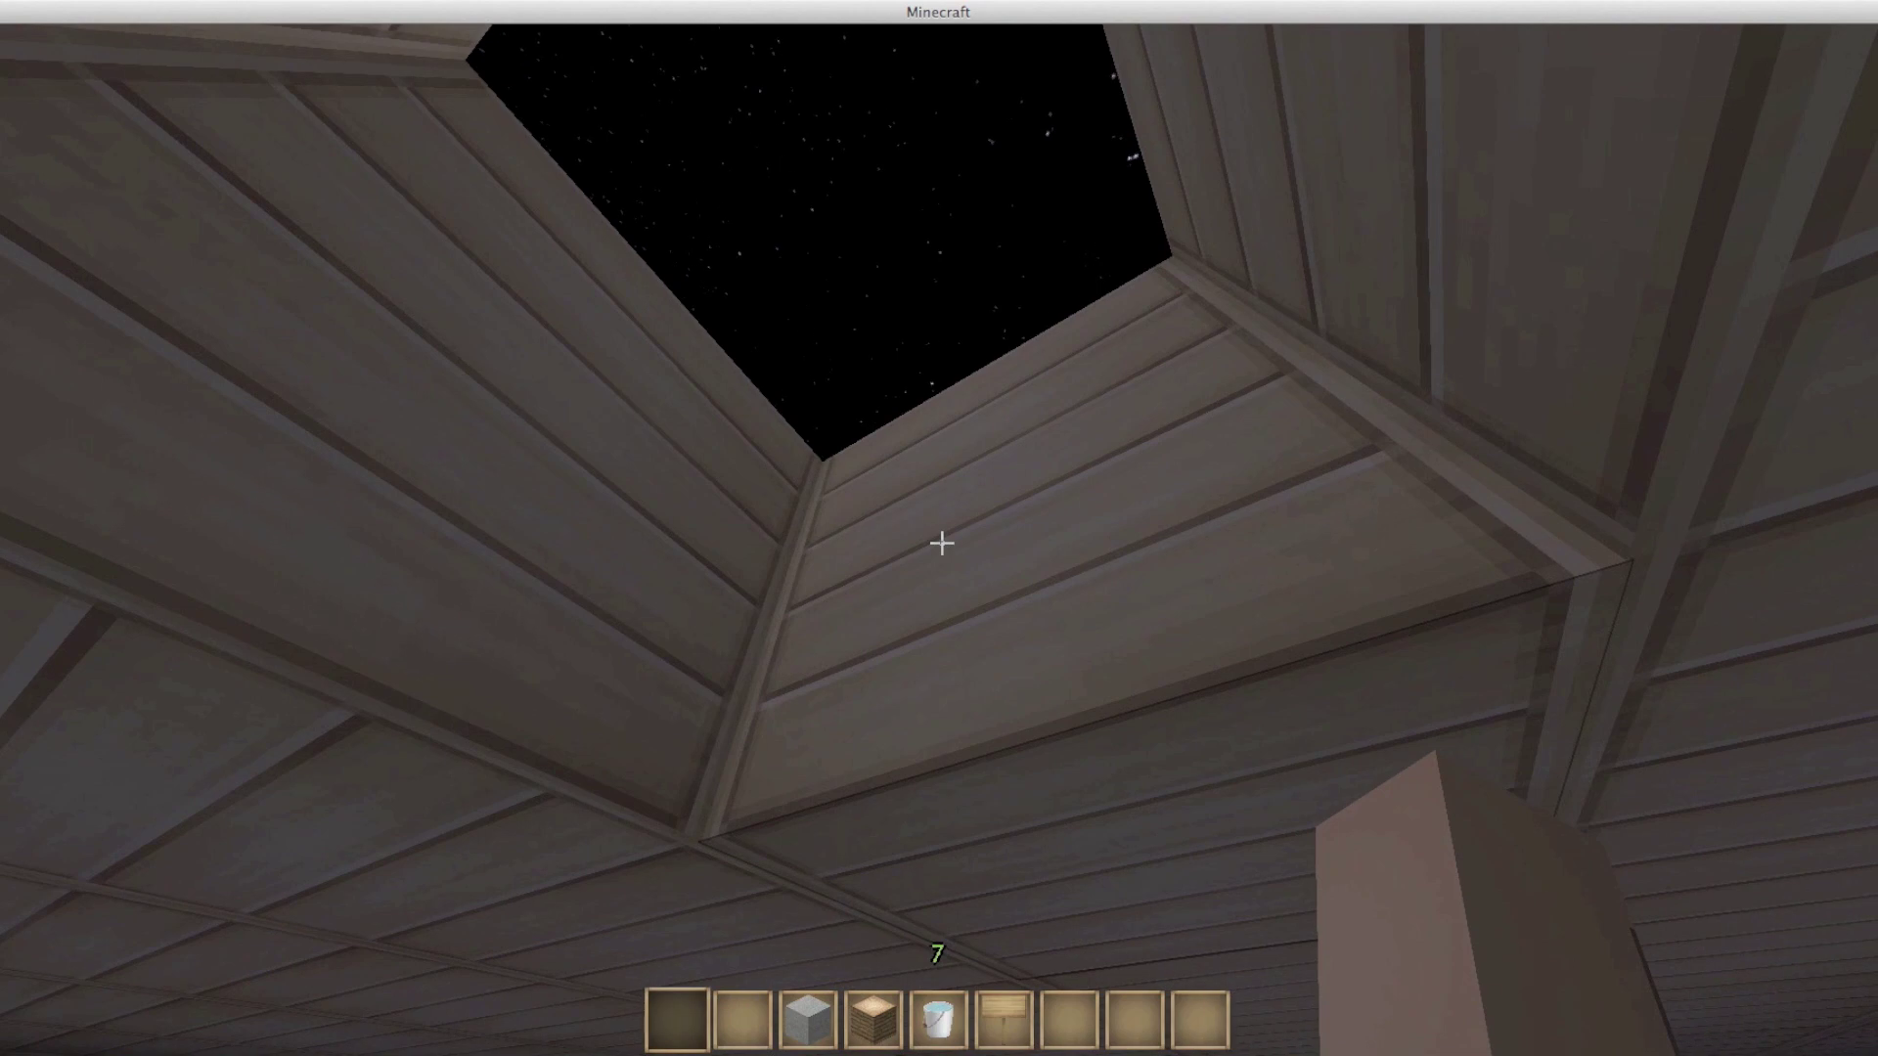
# - Fly back up and plug the roof hole with a stone block
pyautogui.press('space')
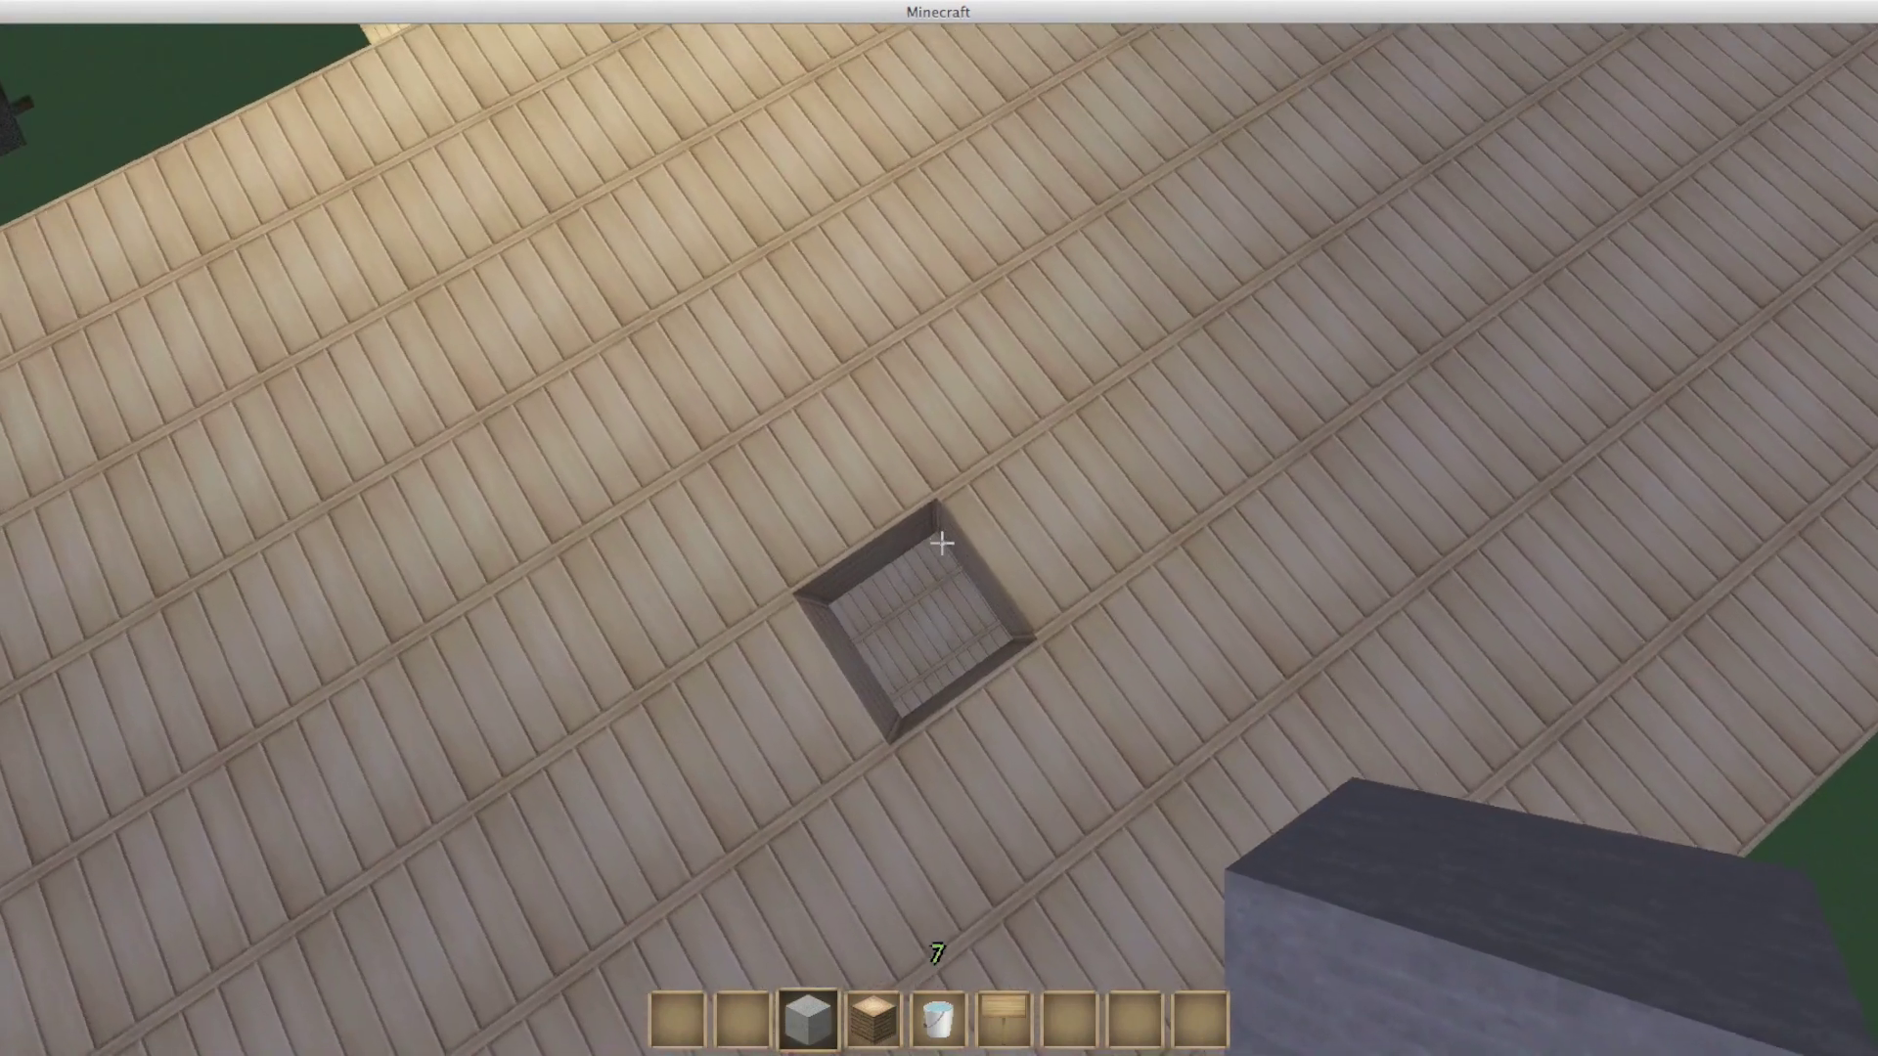
pyautogui.rightClick(940, 542)
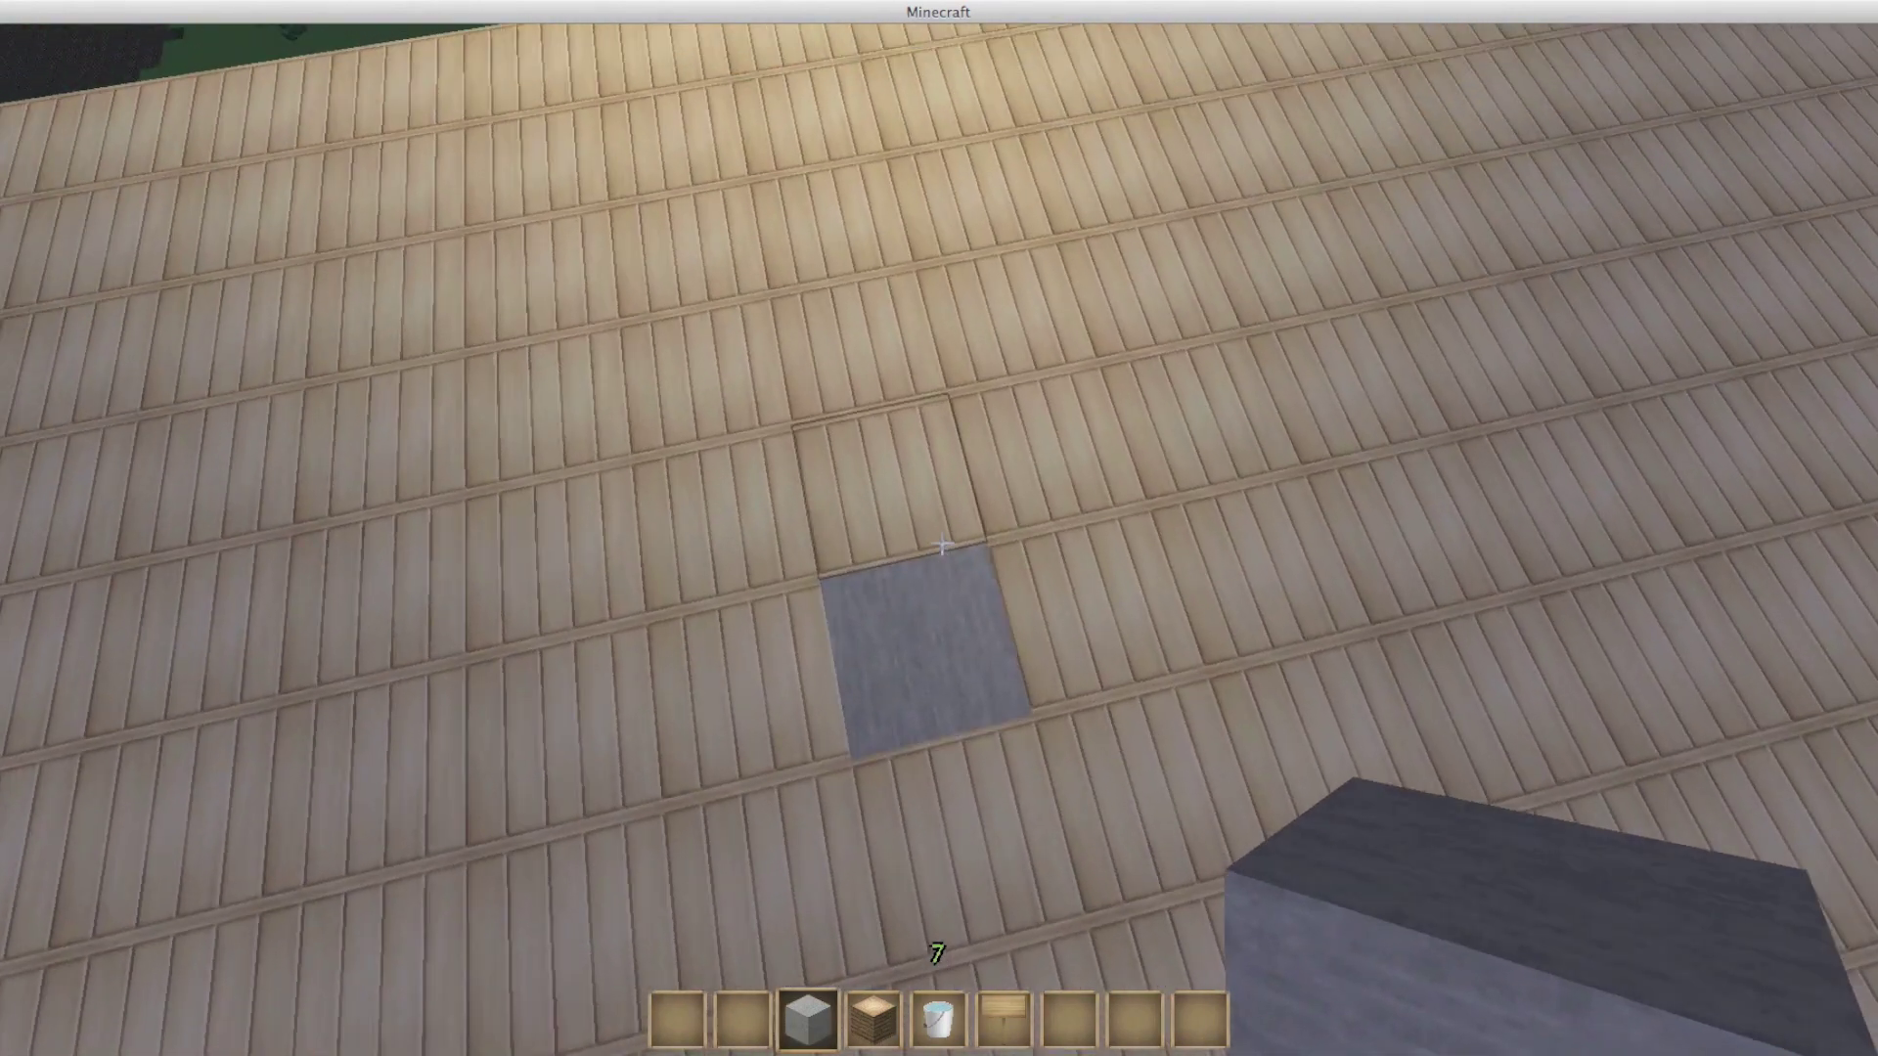